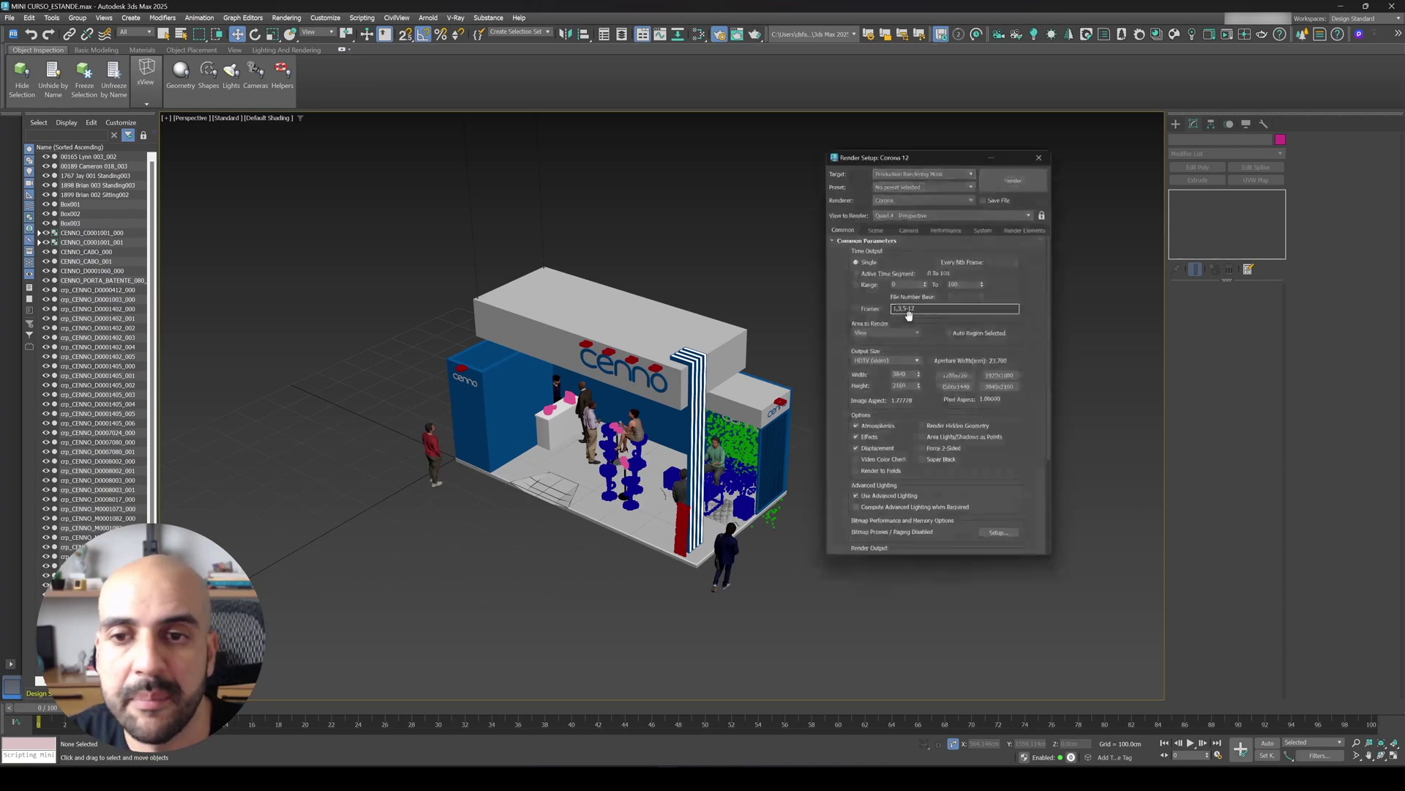
Test-render the perspective view of the stand, inspect the frame buffer up close, cancel the render and close the open dialogs
{"action": "left_click", "coordinate": [1004, 173]}
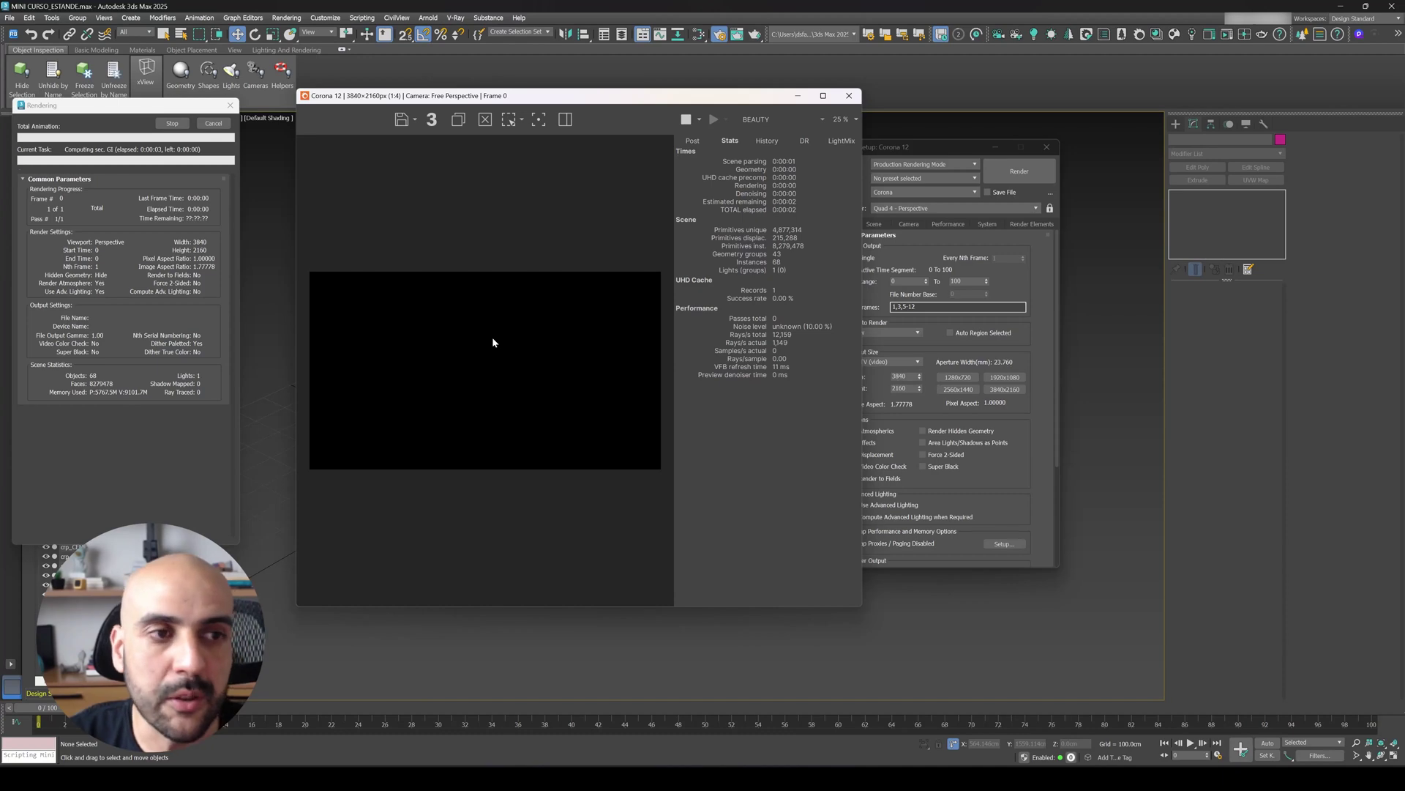
{"action": "scroll", "coordinate": [503, 379], "scroll_direction": "up", "scroll_amount": 1}
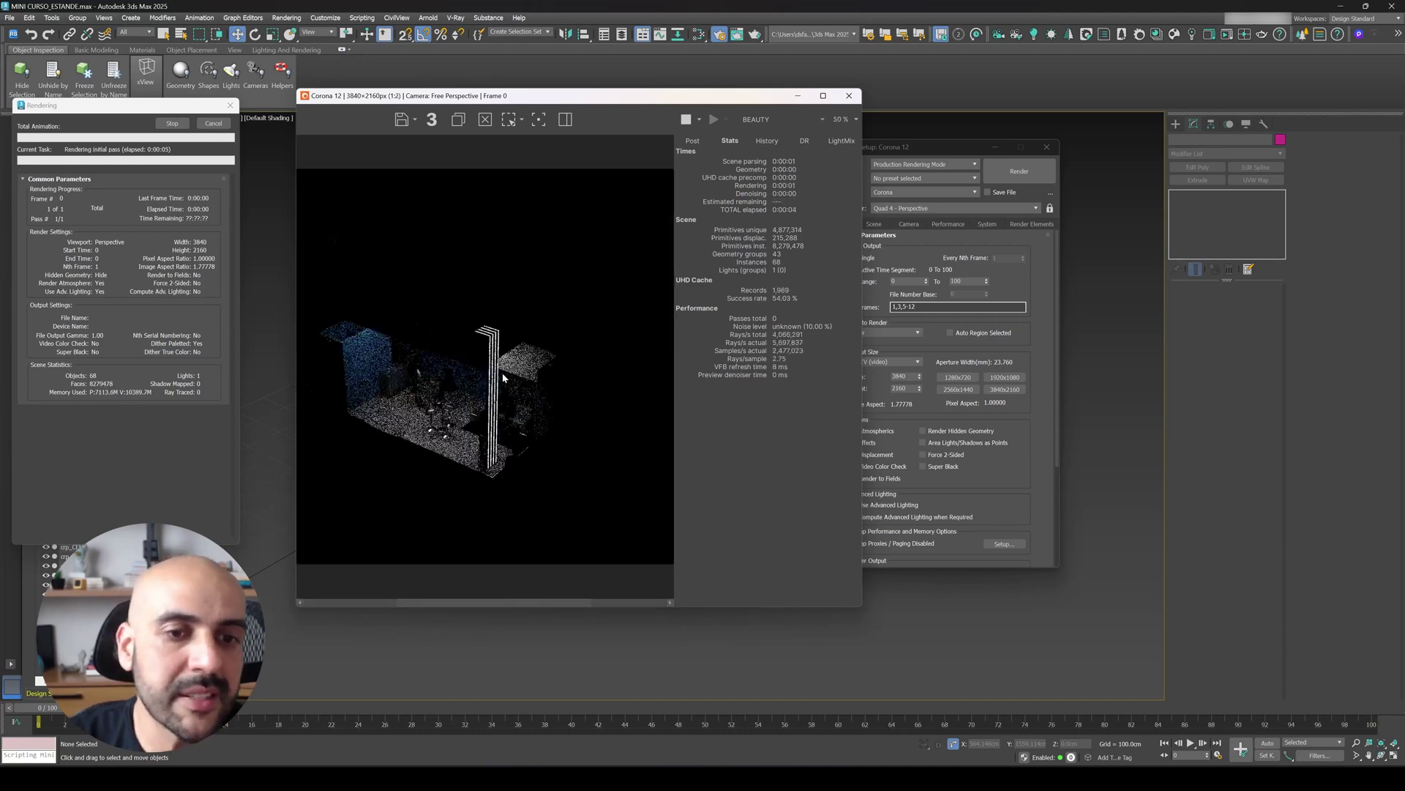
{"action": "scroll", "coordinate": [468, 332], "scroll_direction": "up", "scroll_amount": 1}
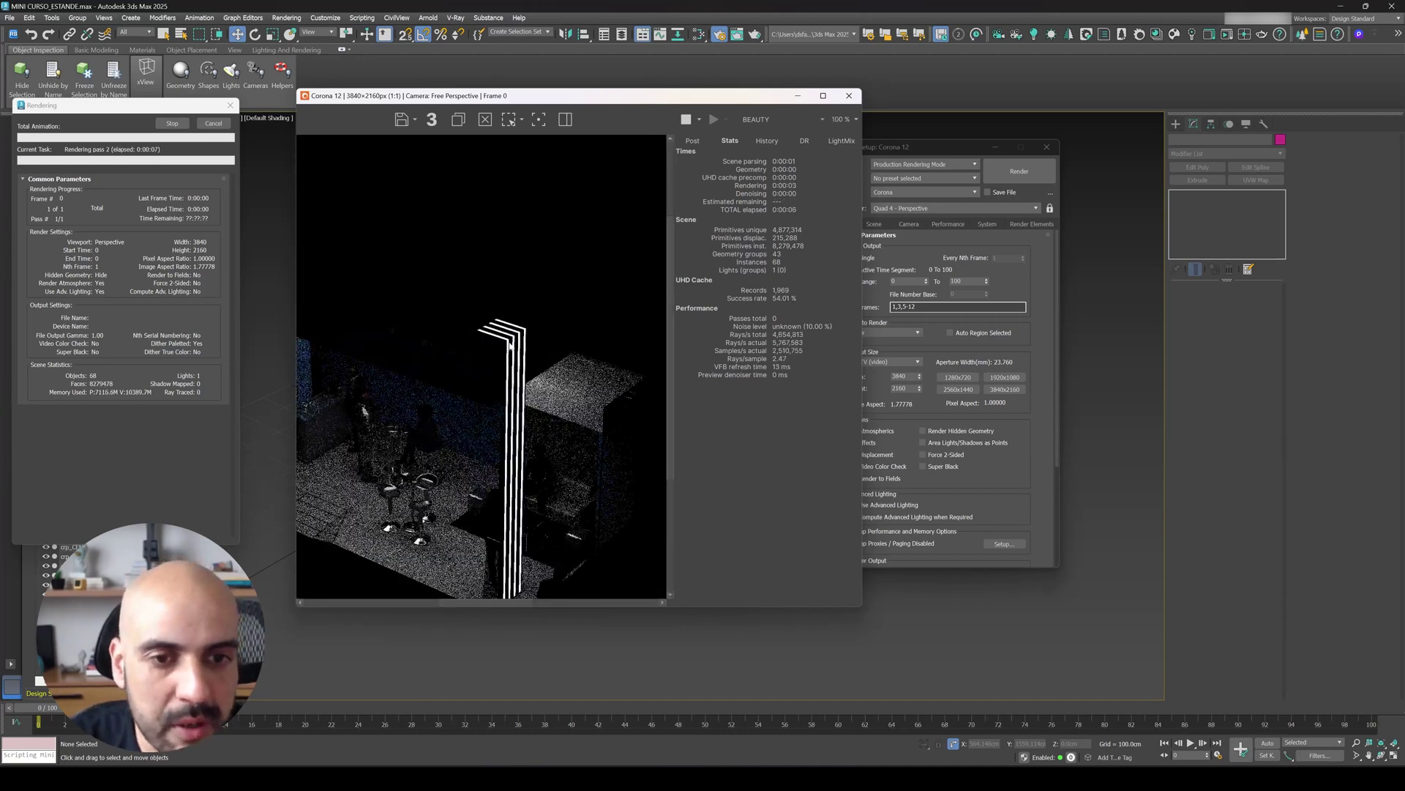
{"action": "scroll", "coordinate": [504, 358], "scroll_direction": "down", "scroll_amount": 1}
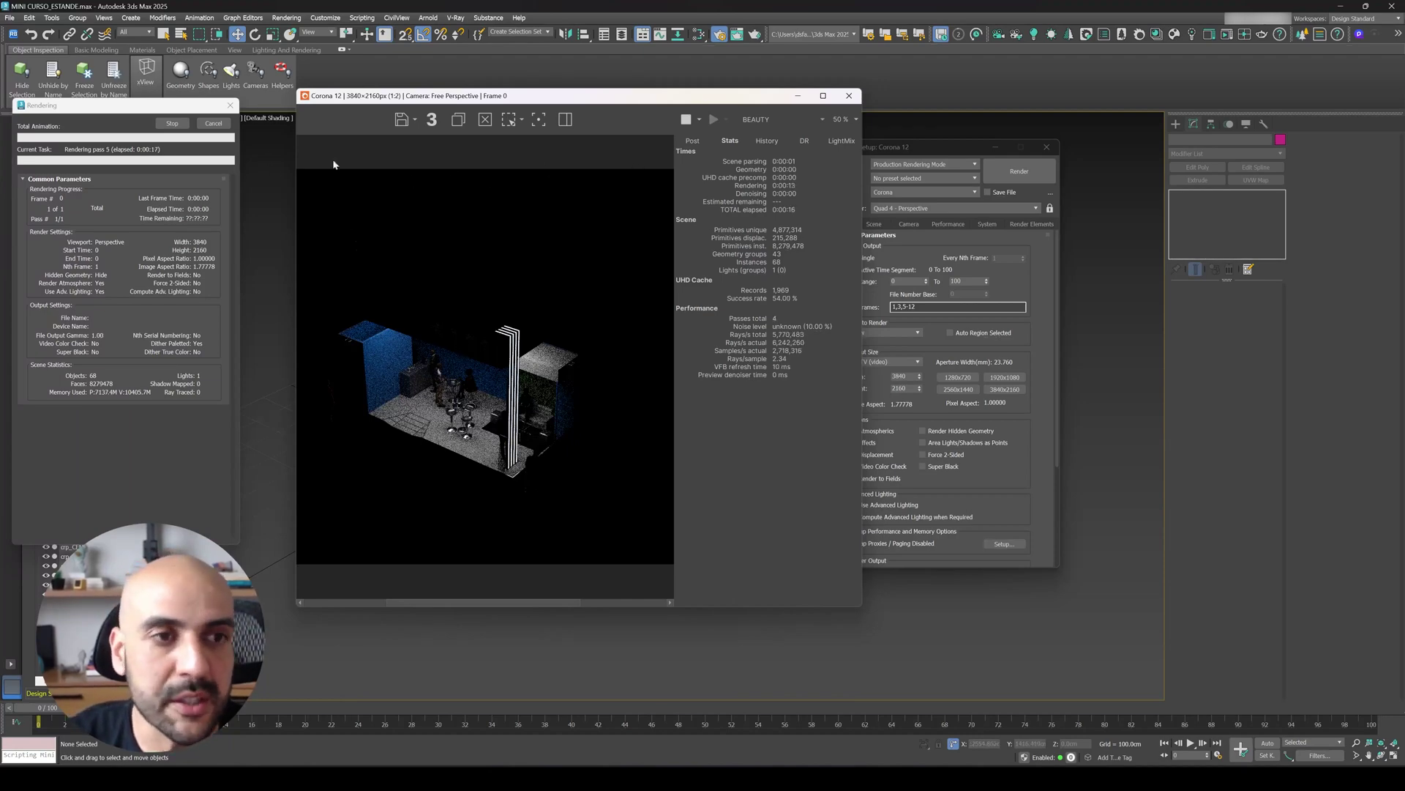
{"action": "left_click", "coordinate": [213, 123]}
{"action": "left_click", "coordinate": [850, 95]}
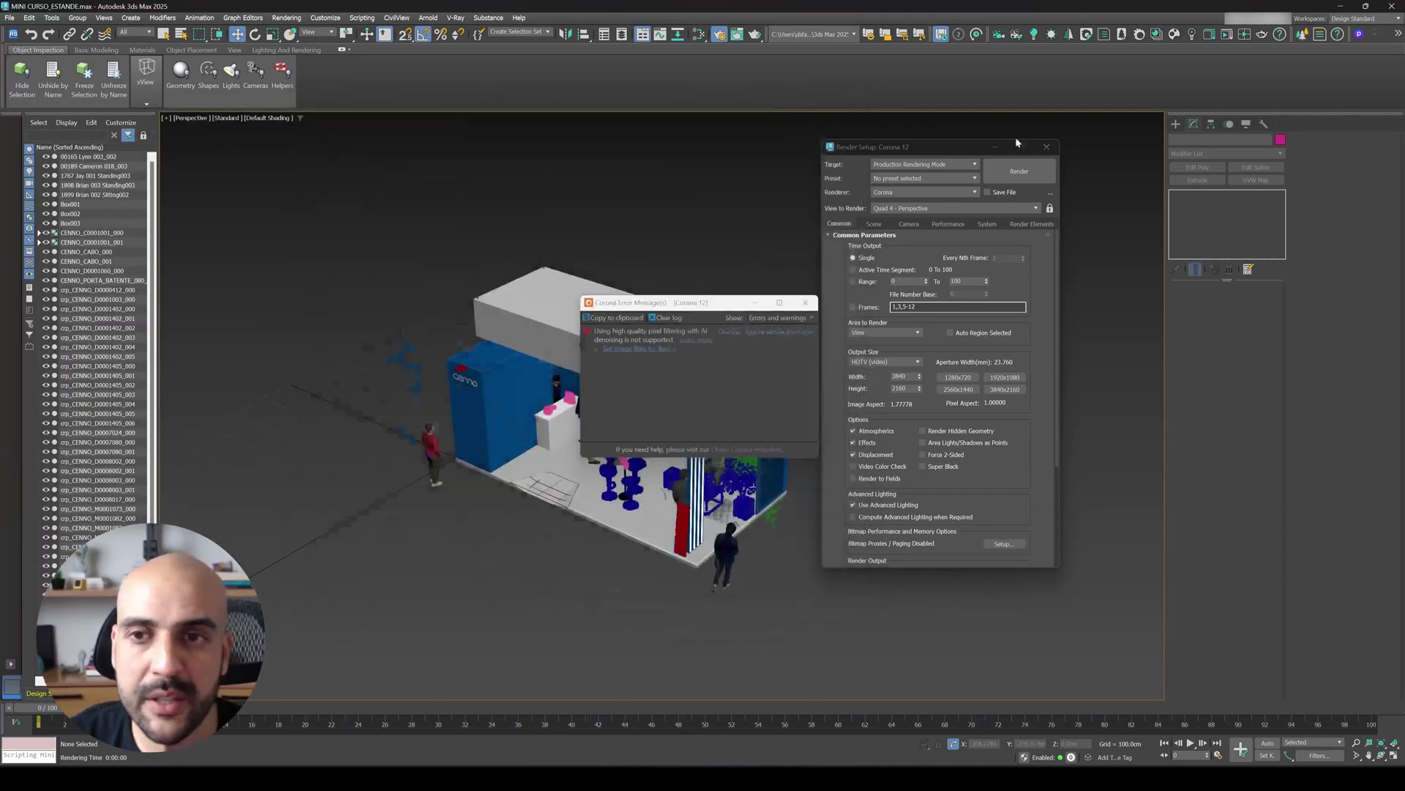
{"action": "left_click", "coordinate": [1047, 147]}
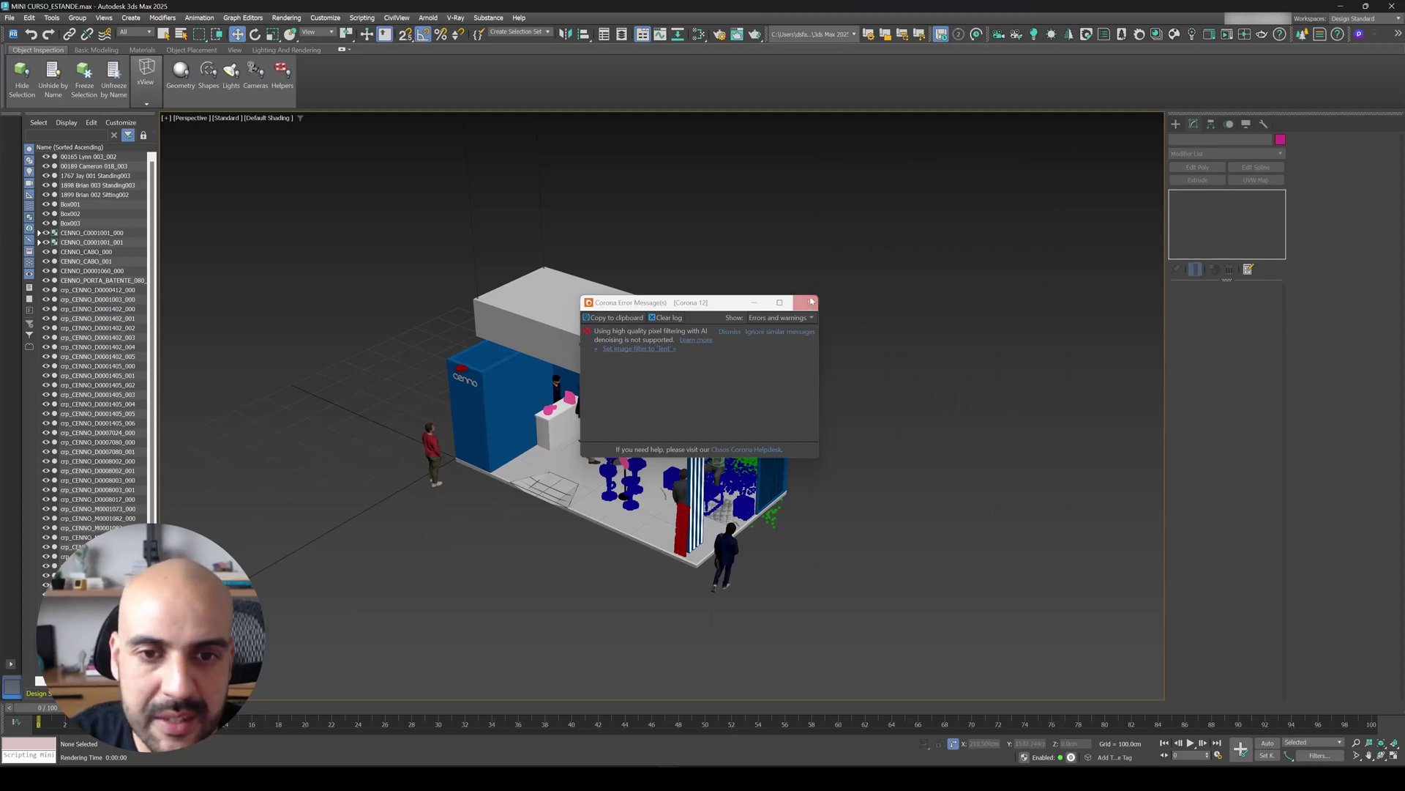
{"action": "left_click", "coordinate": [811, 301]}
Set the Corona image filter type to Tent in the render setup and close the dialog
{"action": "key", "text": "F10"}
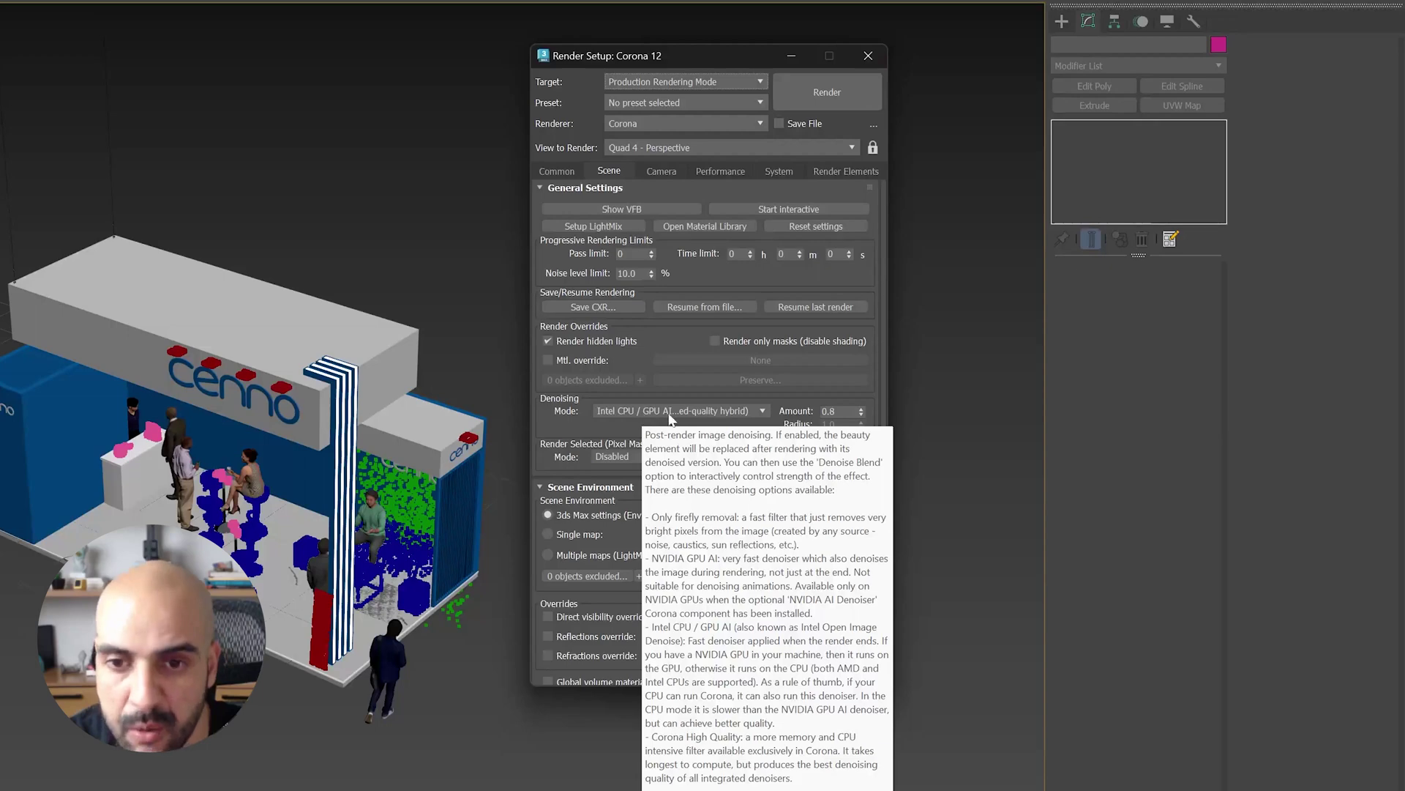
{"action": "left_click", "coordinate": [779, 171]}
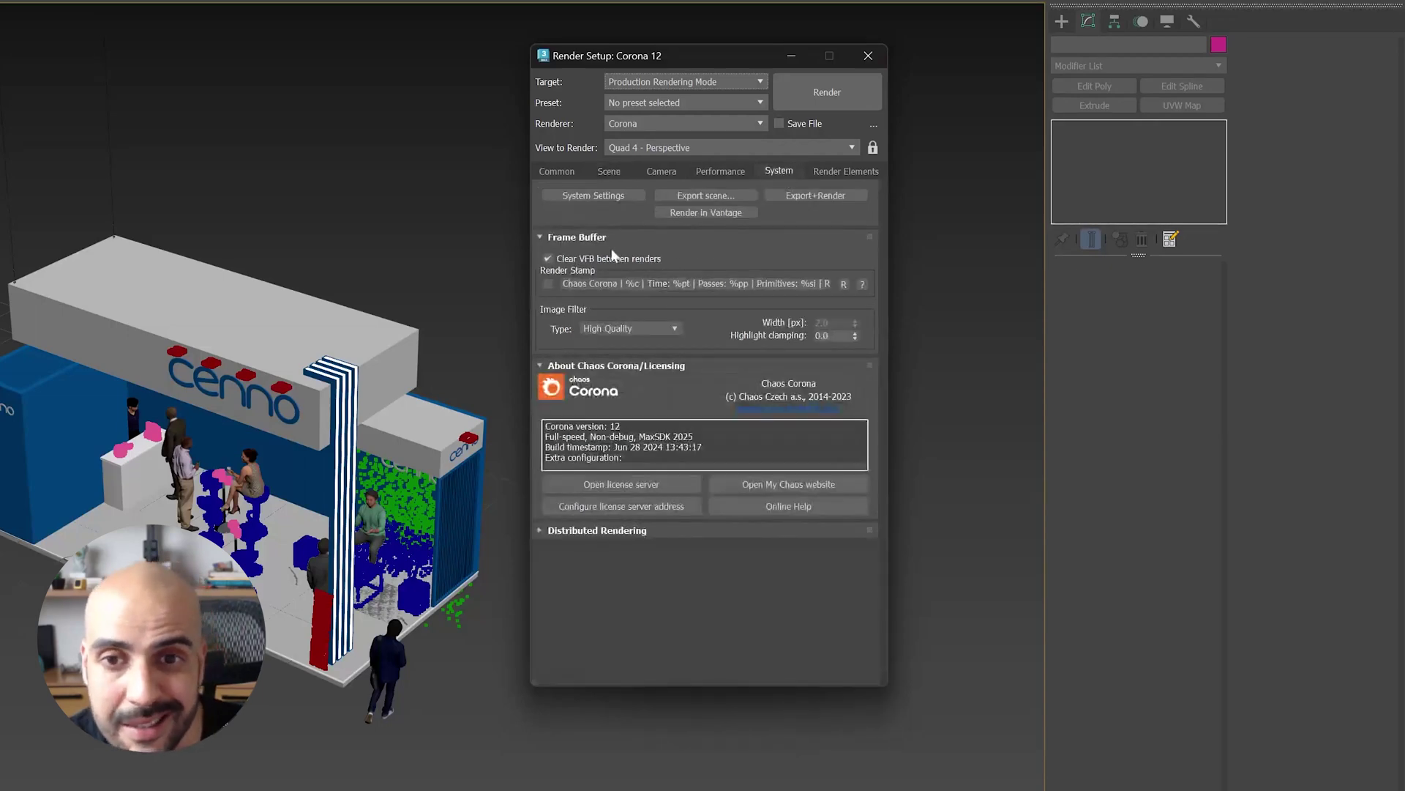
{"action": "left_click", "coordinate": [628, 331]}
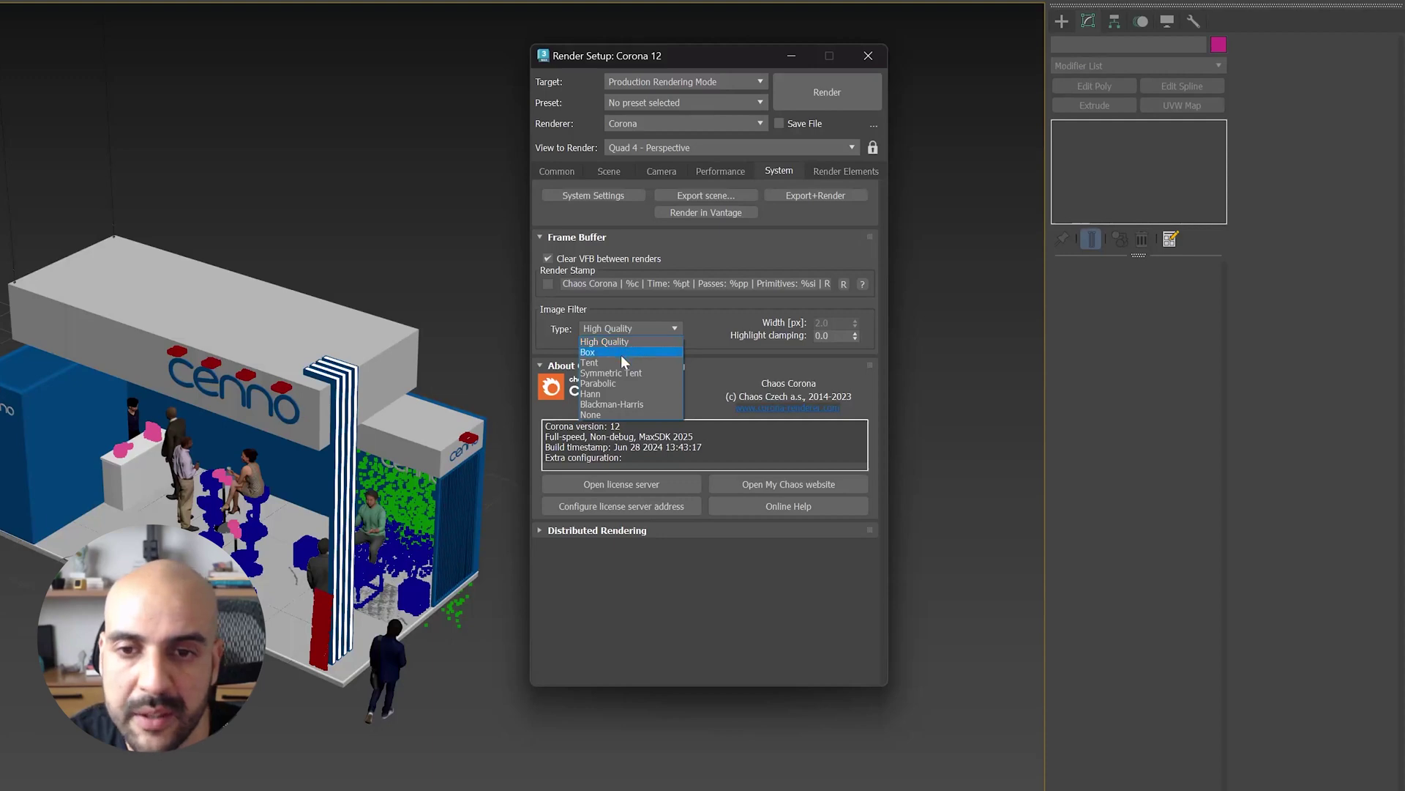
{"action": "left_click", "coordinate": [623, 363]}
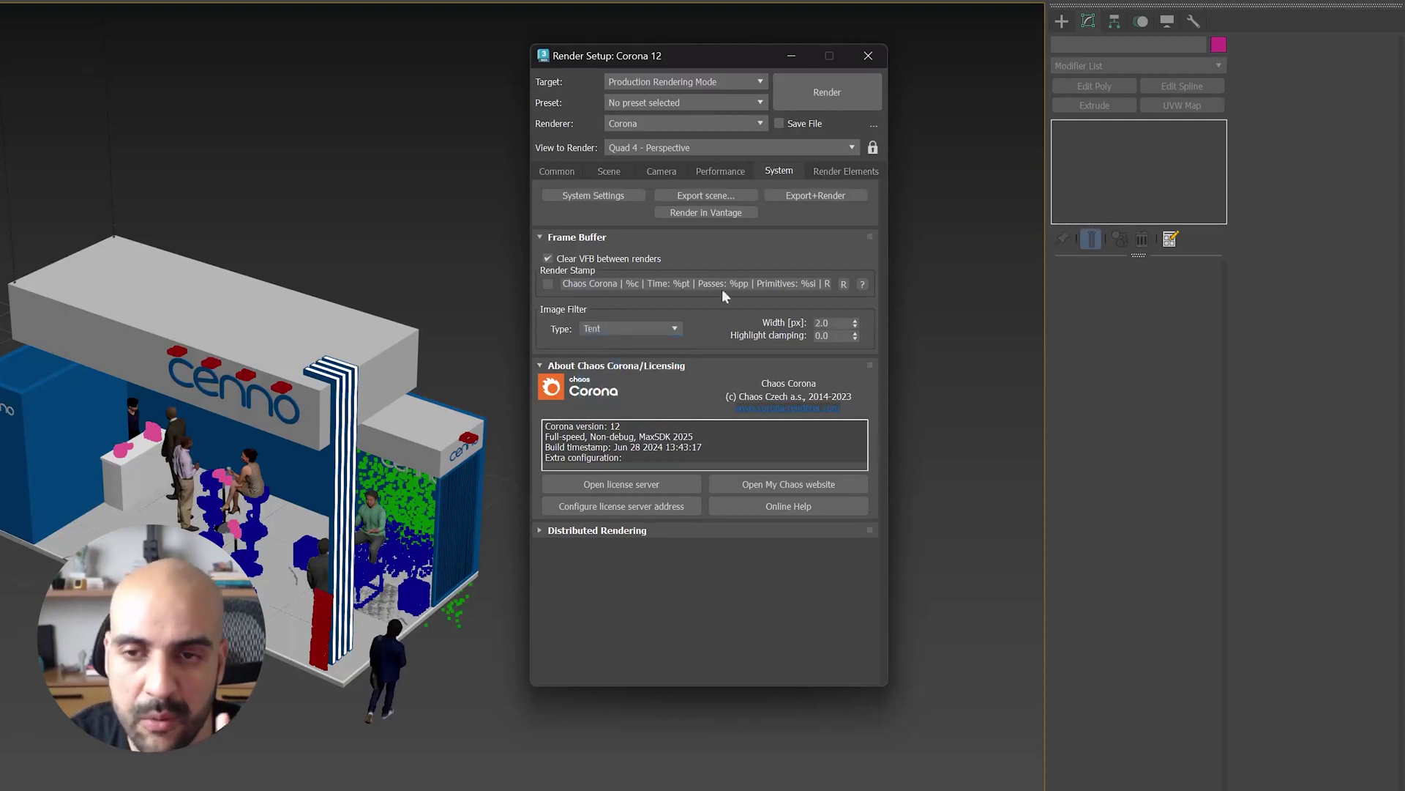
{"action": "left_click", "coordinate": [873, 55]}
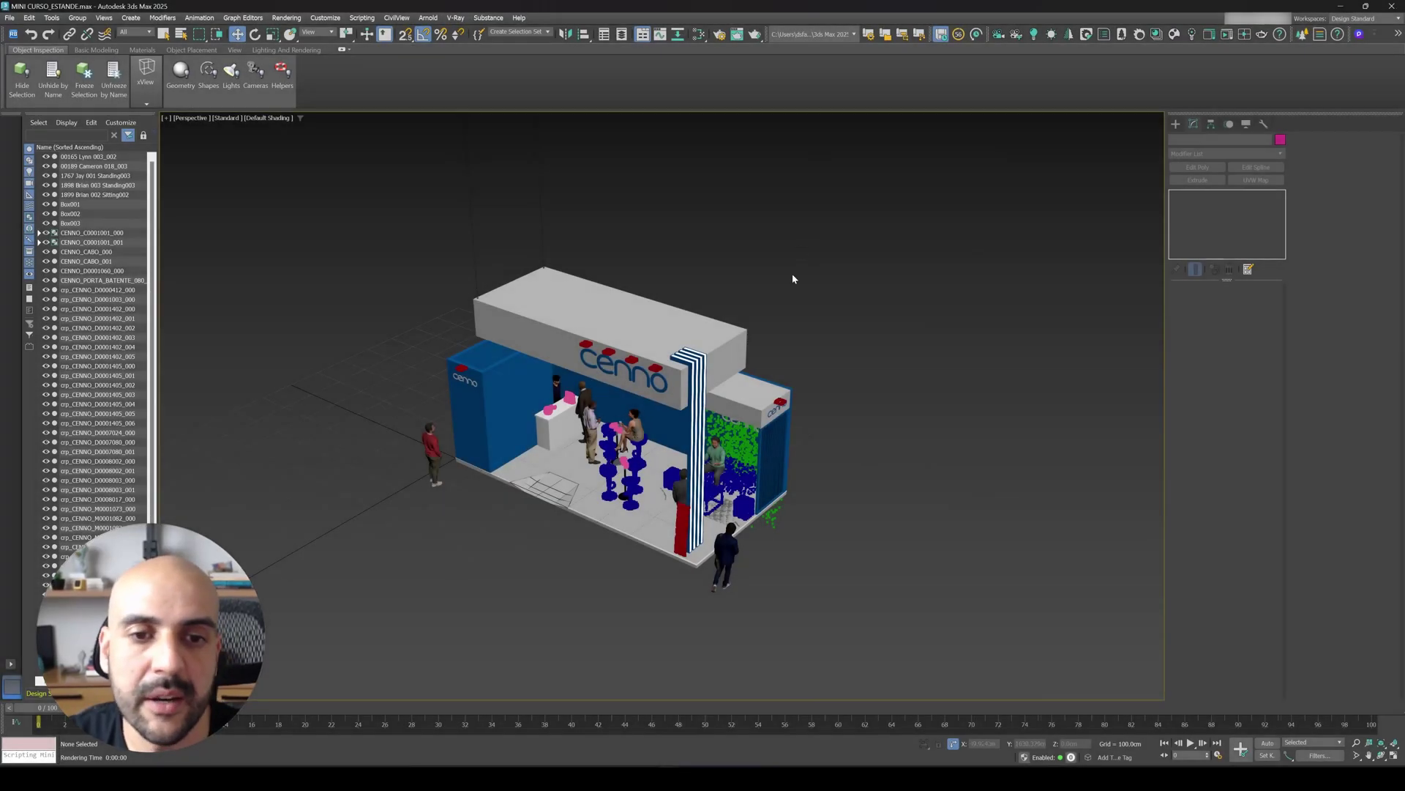
Test-render the stand from a lower, closer perspective angle, cancel the render and close the frame buffer and render setup
{"action": "middle_click_drag", "start_coordinate": [790, 283], "coordinate": [822, 315], "text": "alt"}
{"action": "scroll", "coordinate": [794, 286], "scroll_direction": "up", "scroll_amount": 2}
{"action": "scroll", "coordinate": [817, 318], "scroll_direction": "up", "scroll_amount": 2}
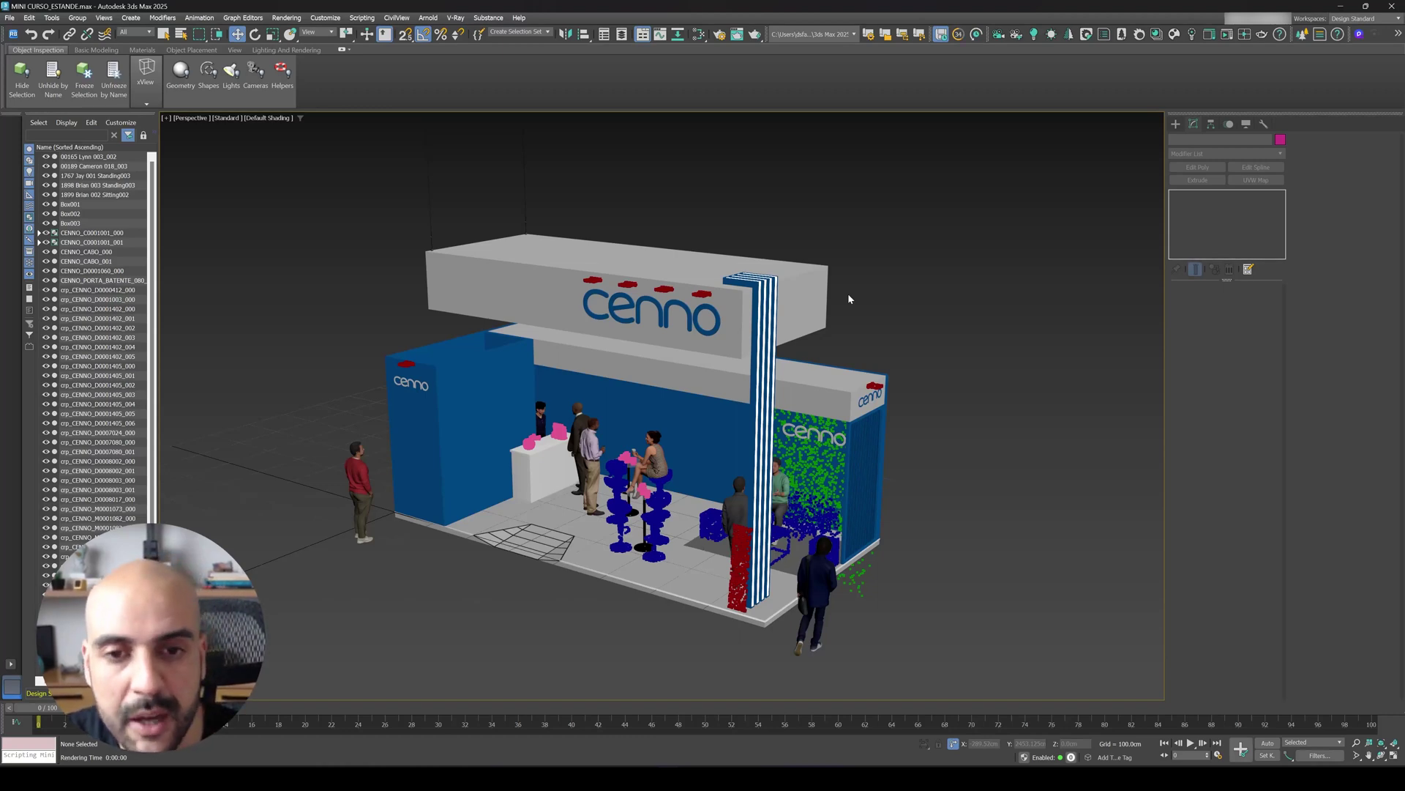
{"action": "key", "text": "F10"}
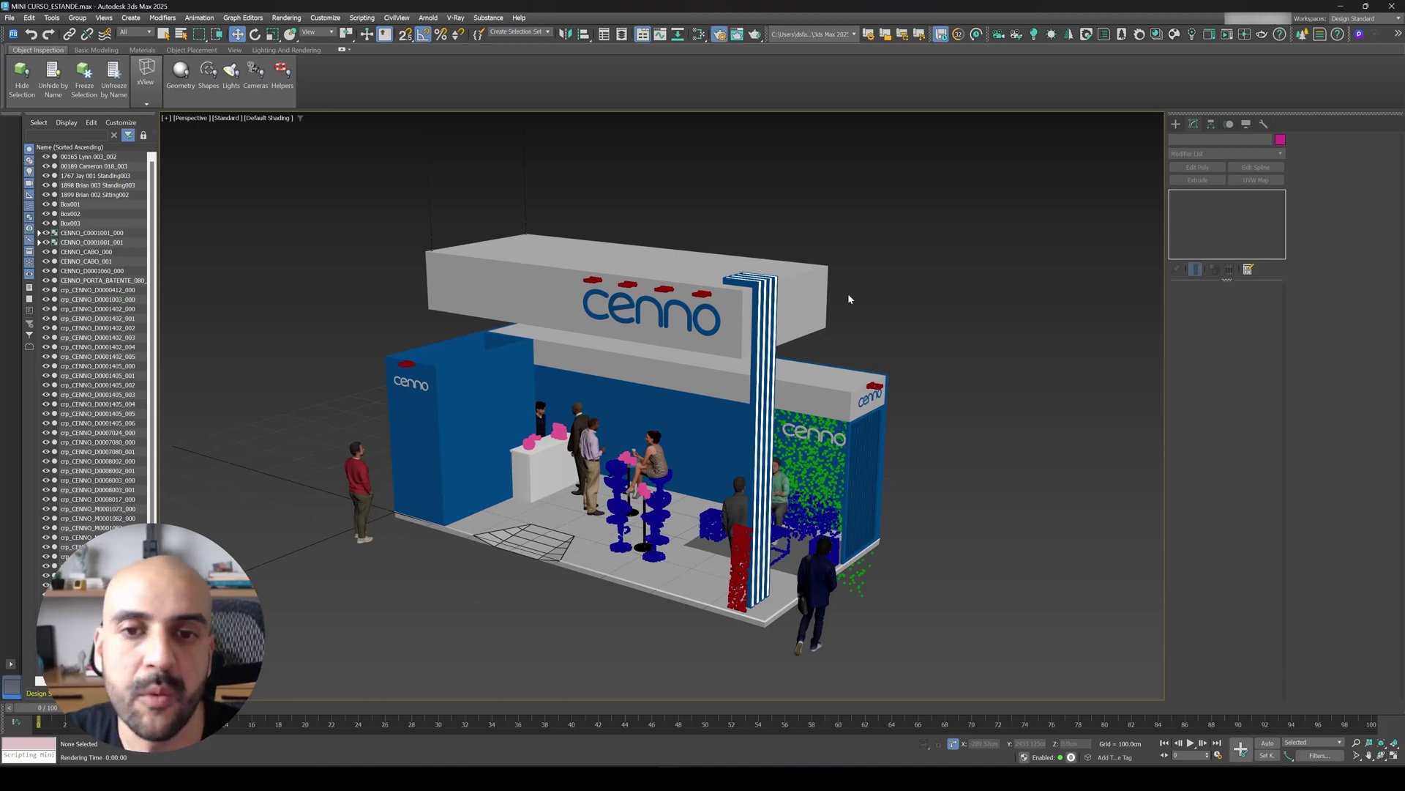
{"action": "left_click", "coordinate": [1047, 176]}
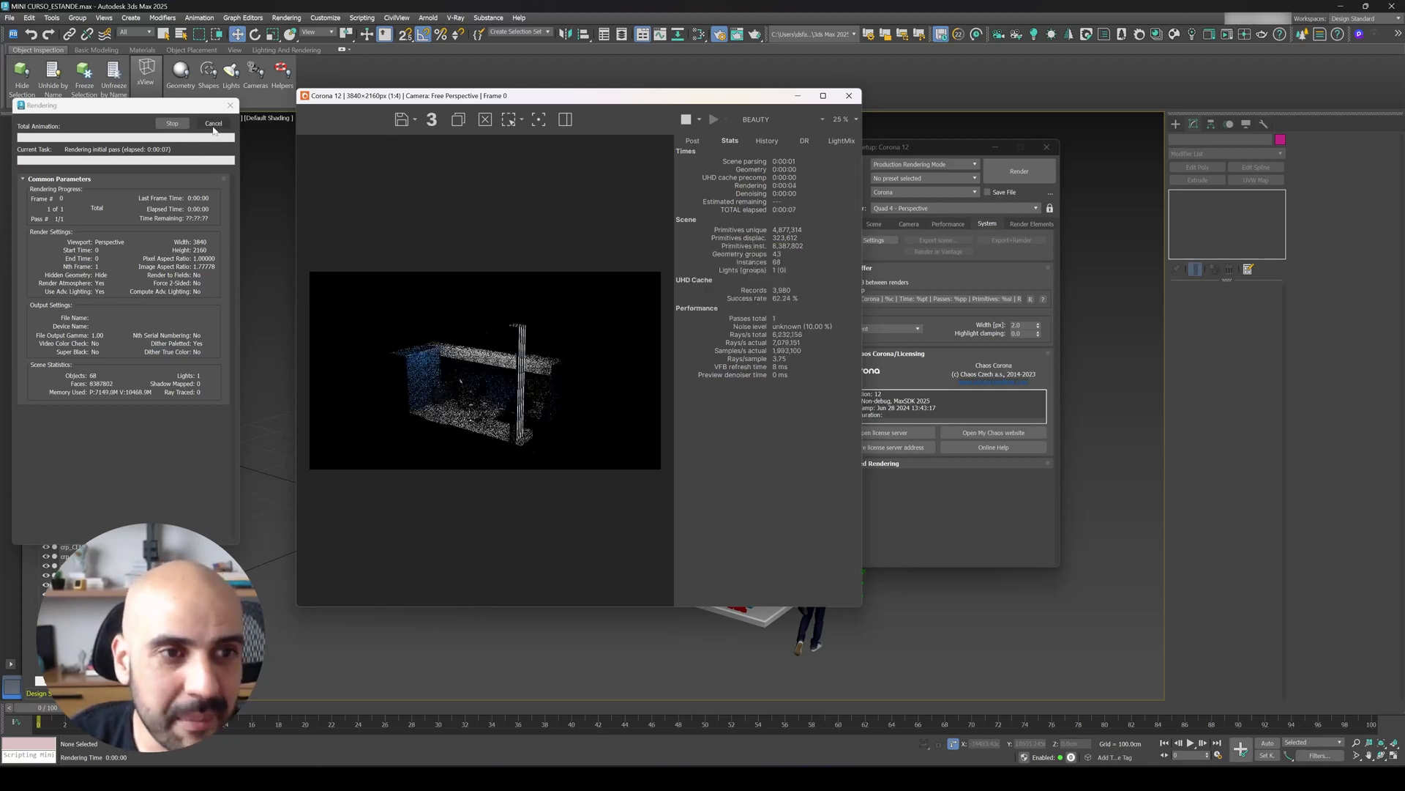
{"action": "left_click", "coordinate": [213, 123]}
{"action": "left_click", "coordinate": [850, 96]}
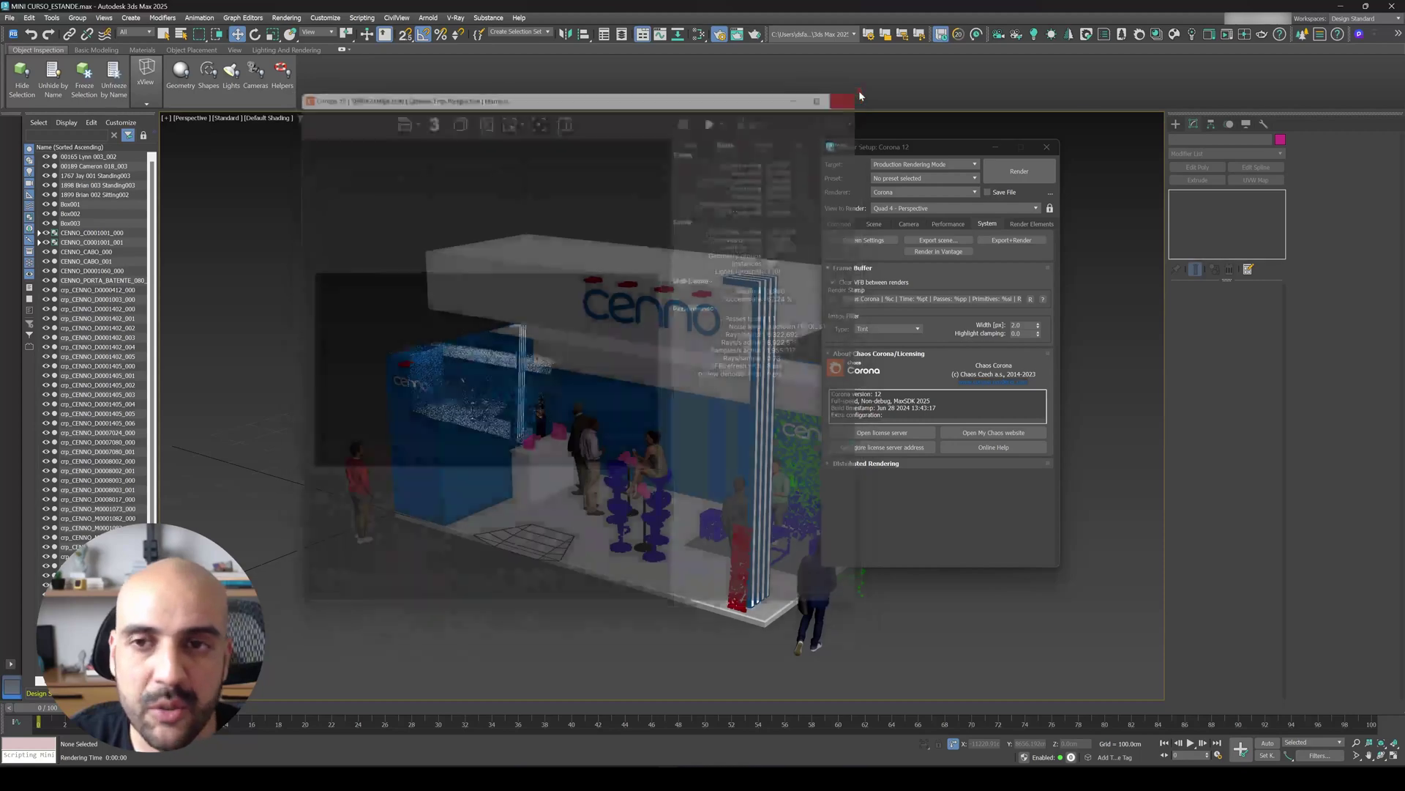
{"action": "key", "text": "F10"}
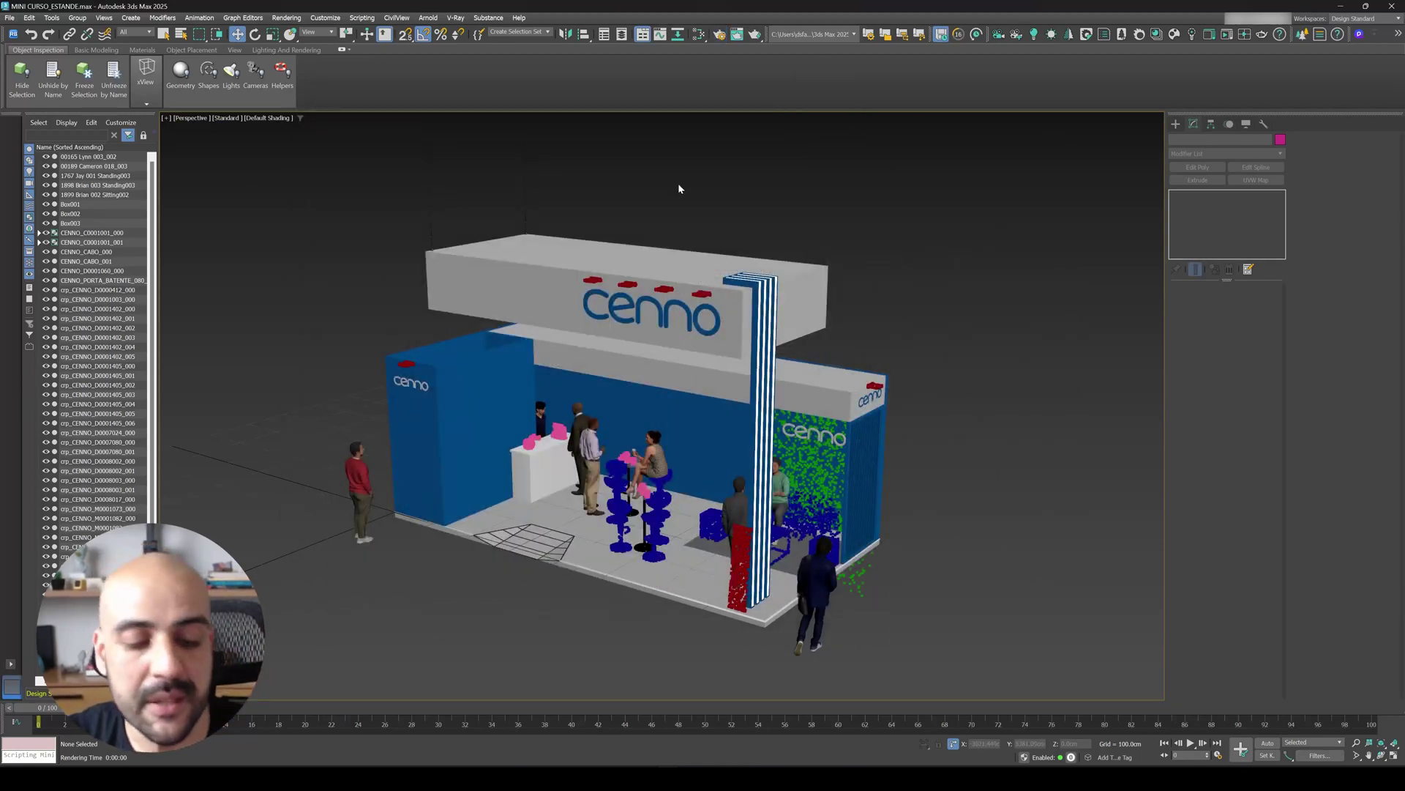
In the Top view, place a CoronaCam diagonally in front of the stand's open corner, aimed at its interior with about 1680 cm target distance
{"action": "middle_click_drag", "start_coordinate": [678, 189], "coordinate": [688, 214]}
{"action": "key", "text": "t"}
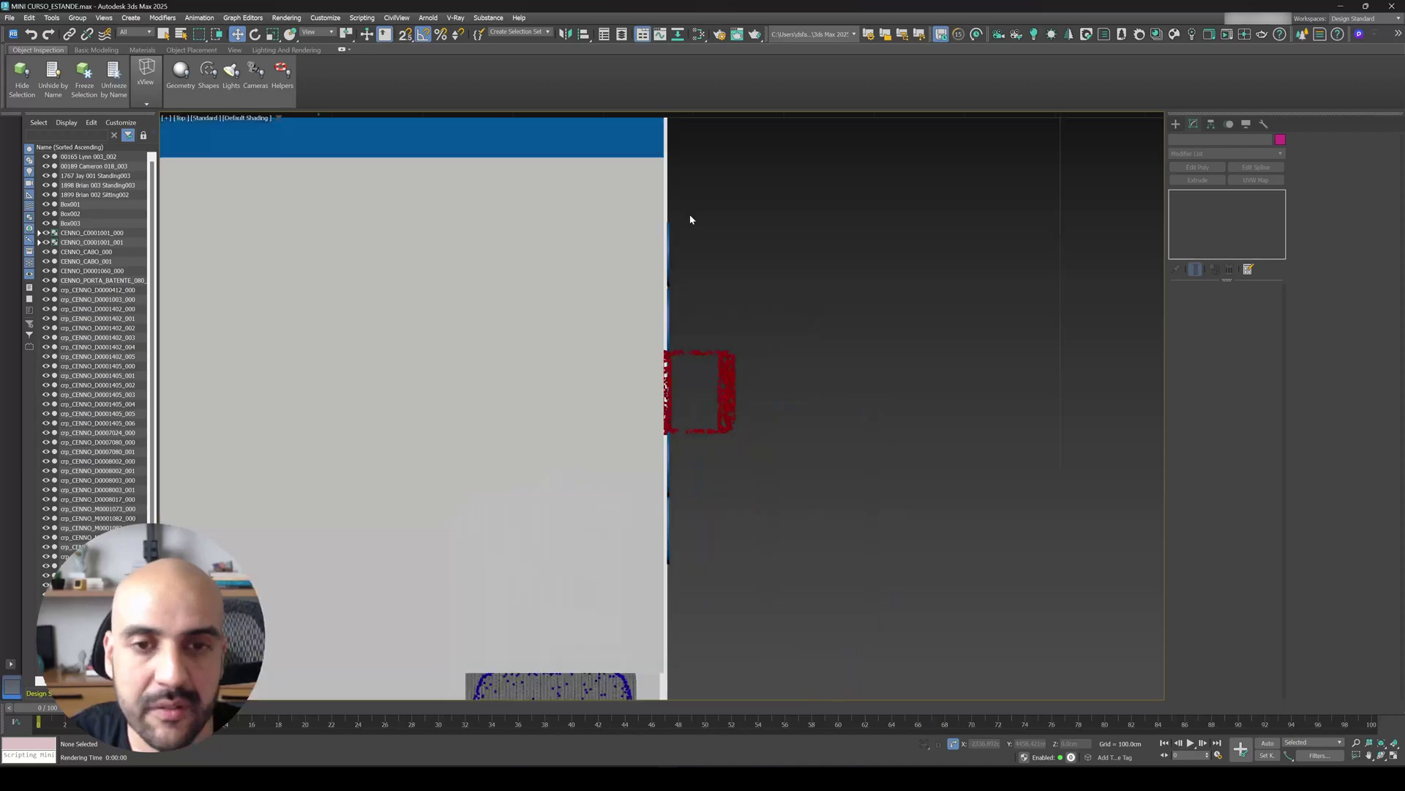
{"action": "scroll", "coordinate": [690, 218], "scroll_direction": "down", "scroll_amount": 10}
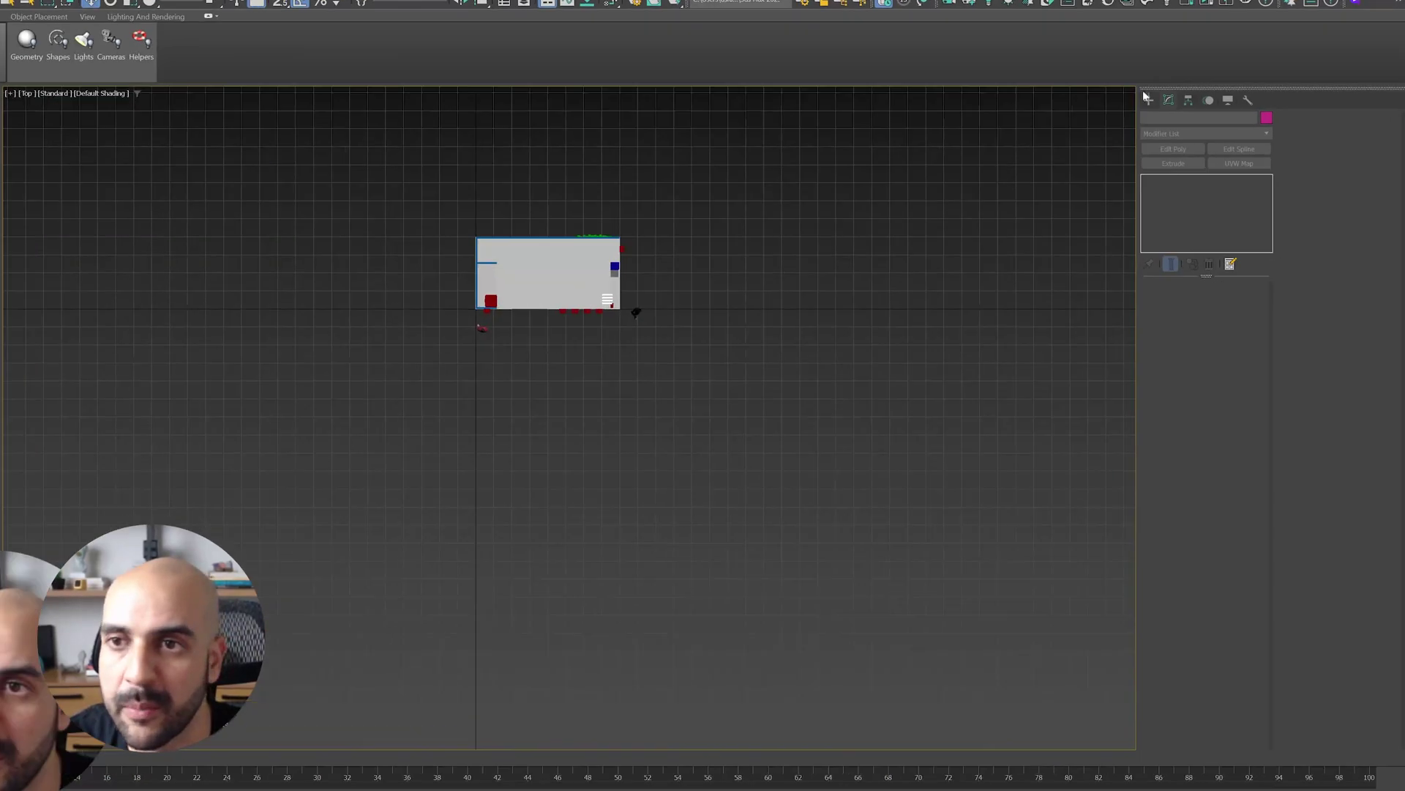
{"action": "left_click", "coordinate": [1175, 125]}
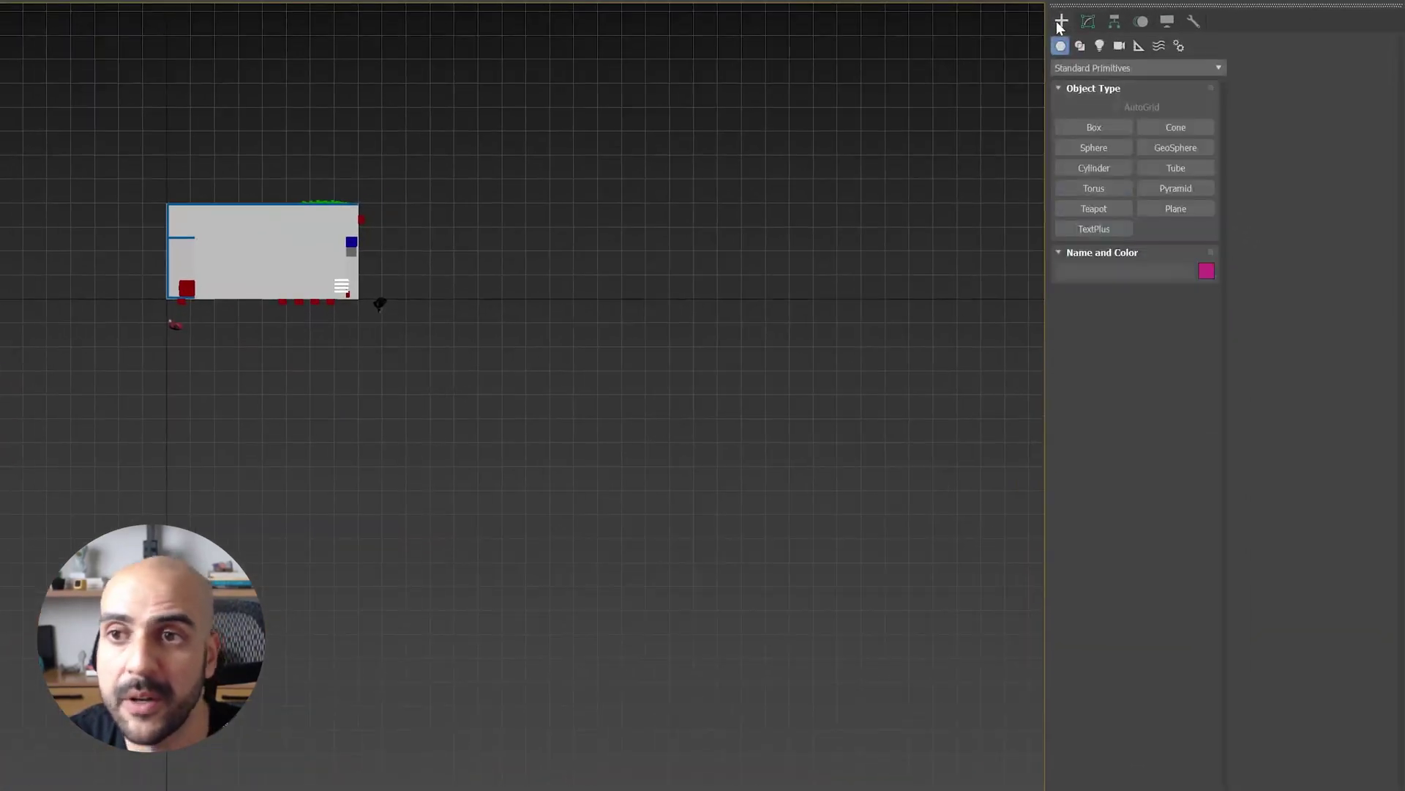
{"action": "left_click", "coordinate": [1117, 46]}
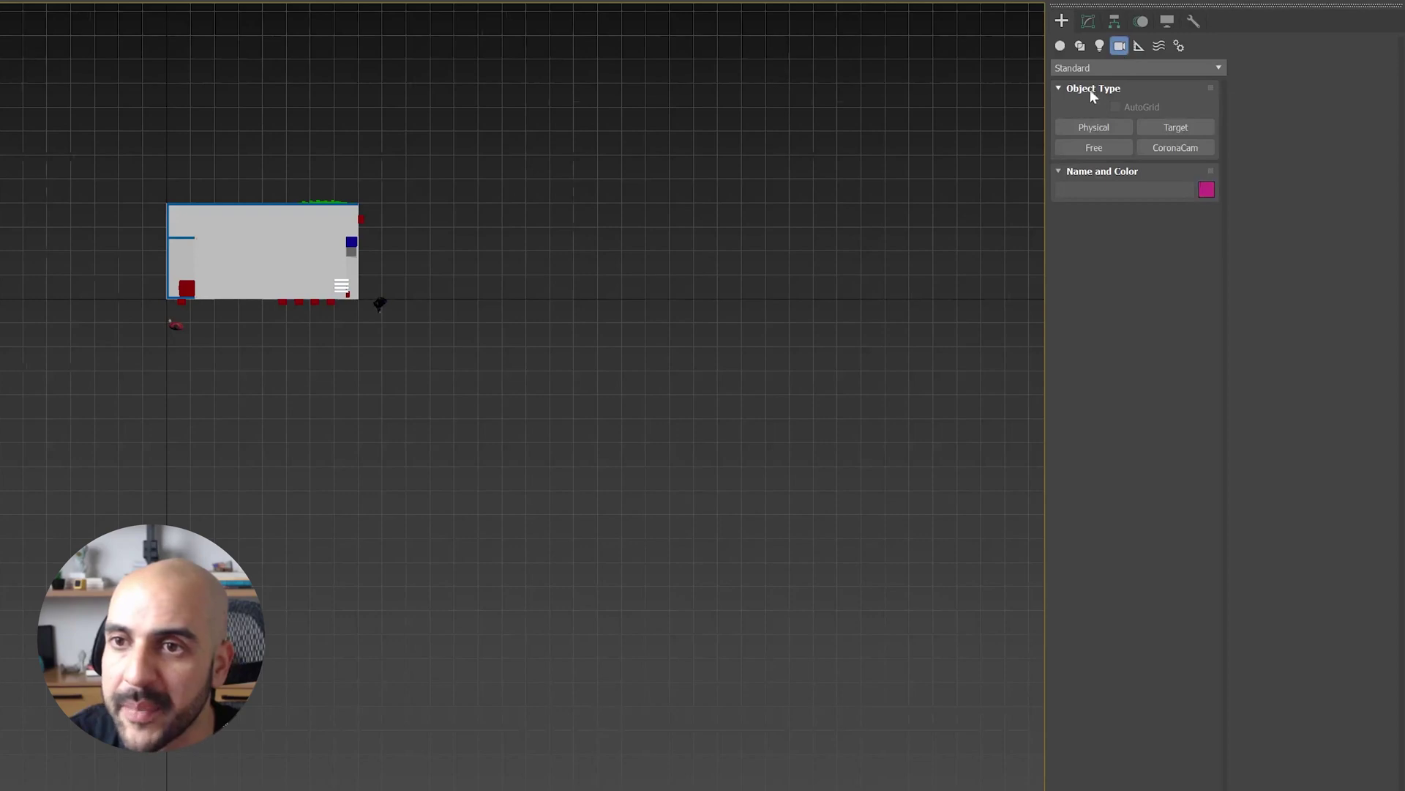
{"action": "left_click", "coordinate": [1087, 128]}
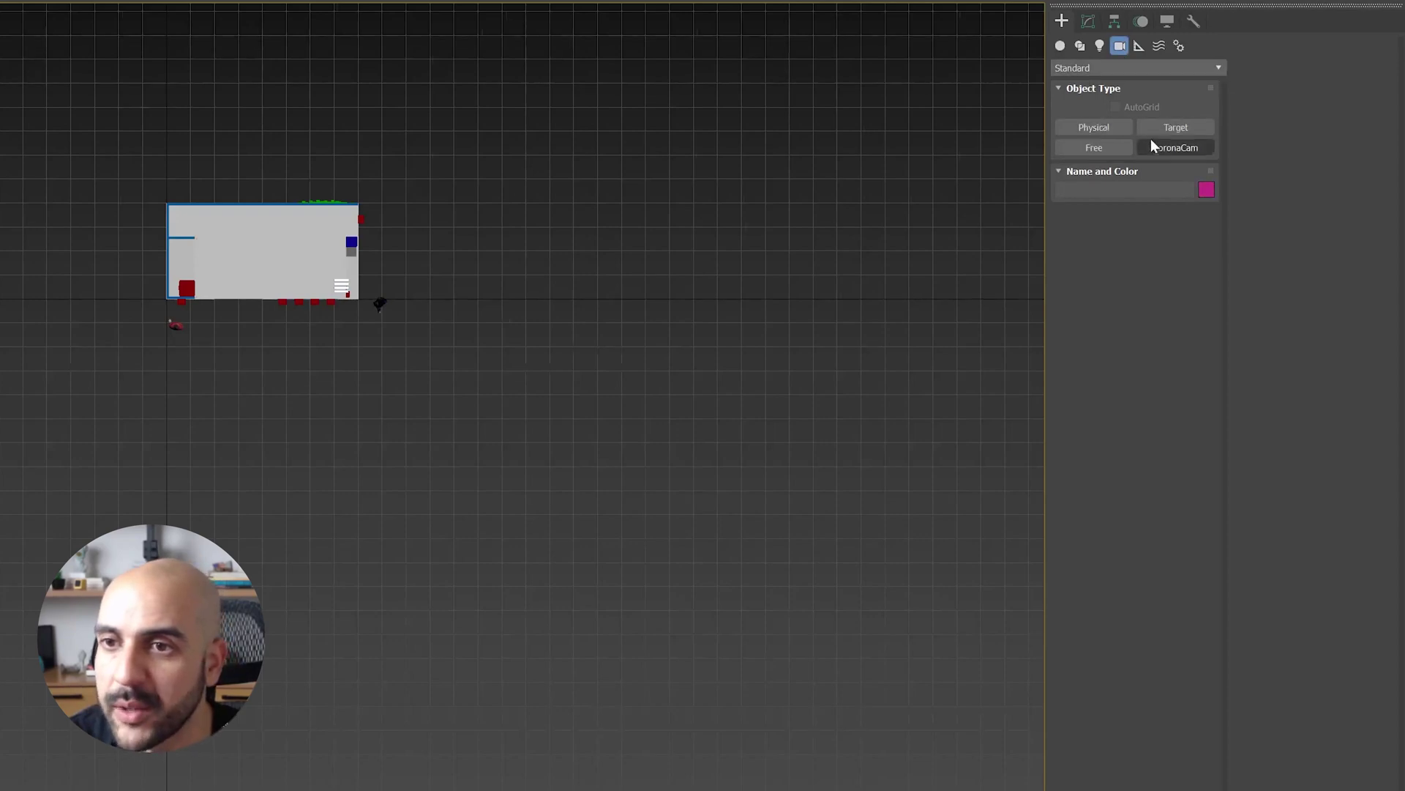
{"action": "left_click", "coordinate": [1175, 146]}
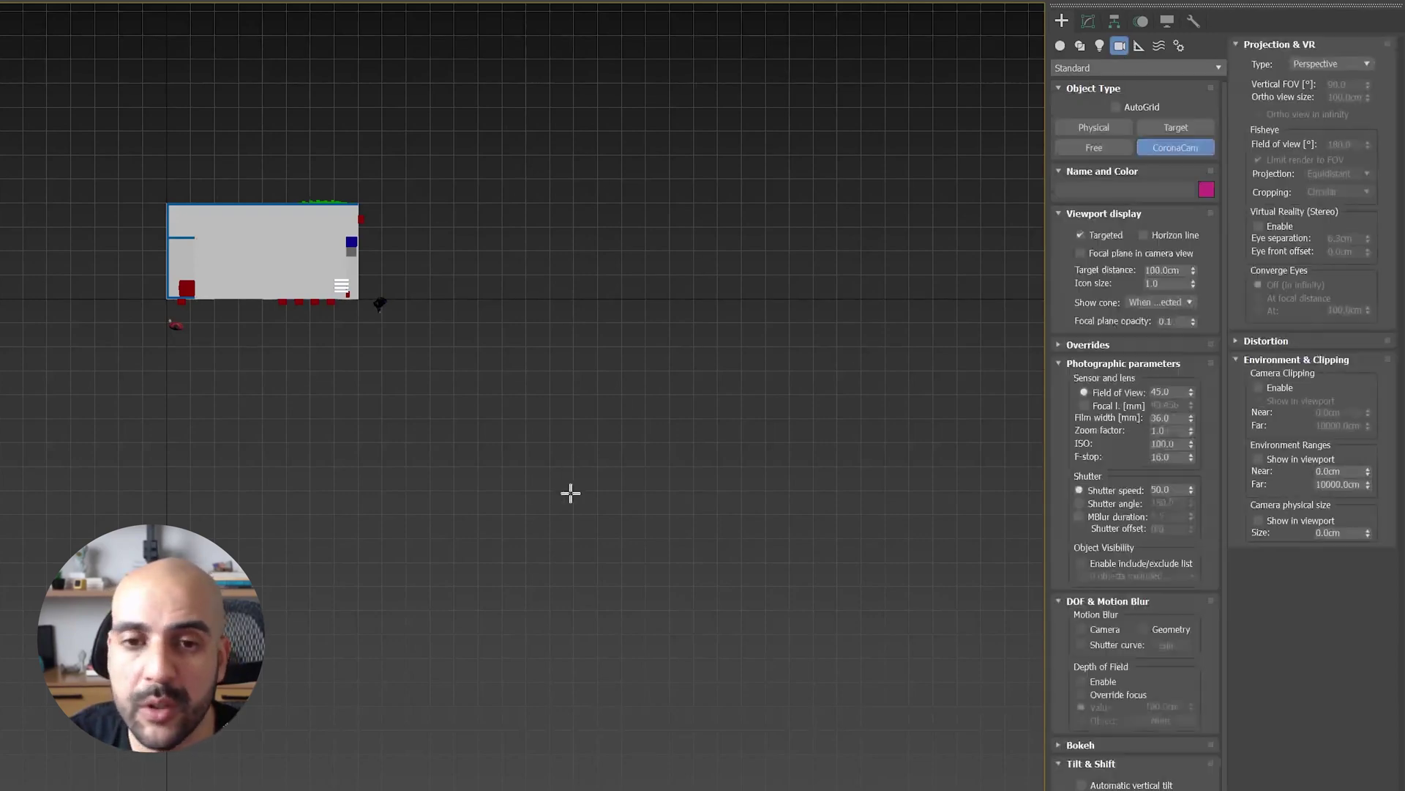
{"action": "left_click_drag", "start_coordinate": [545, 491], "coordinate": [236, 229]}
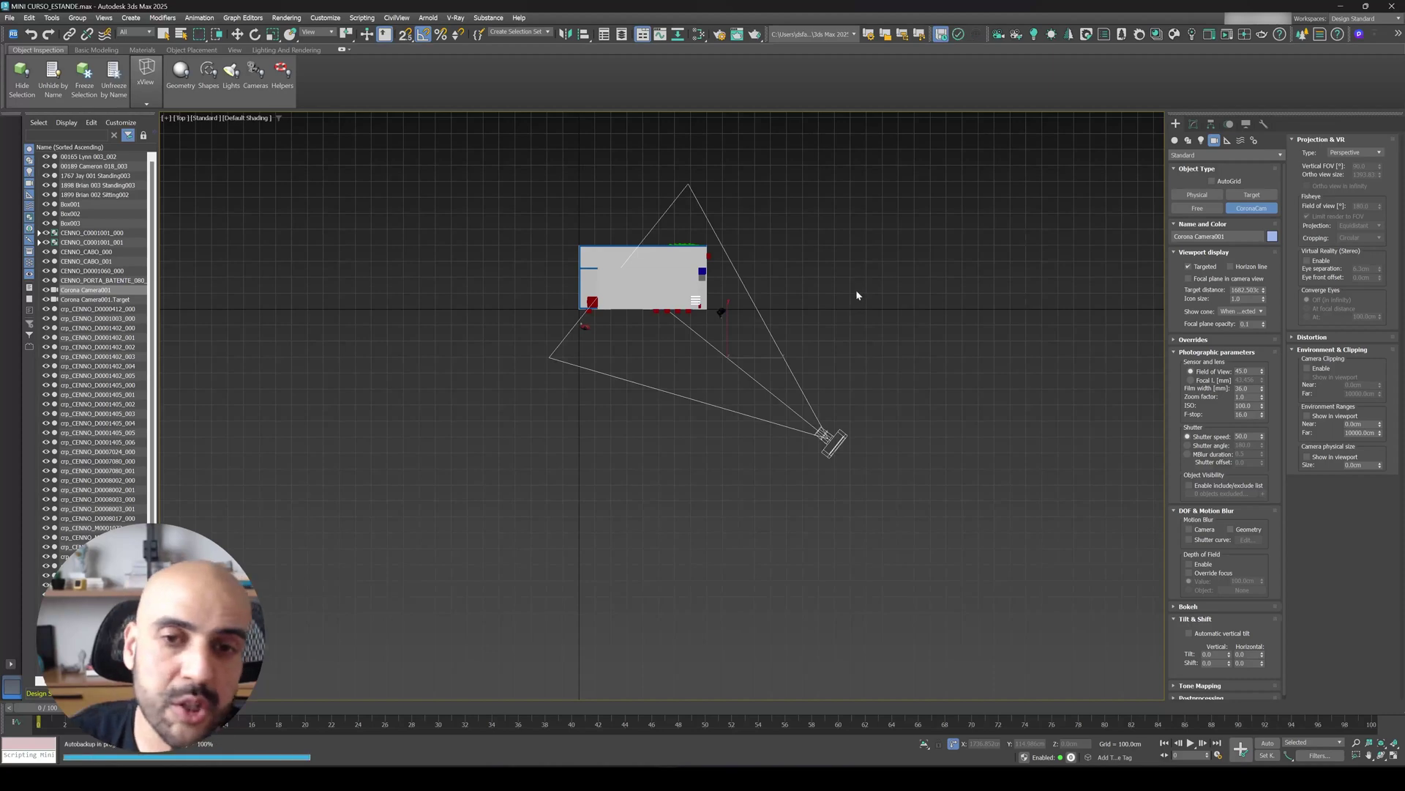
{"action": "right_click", "coordinate": [857, 291]}
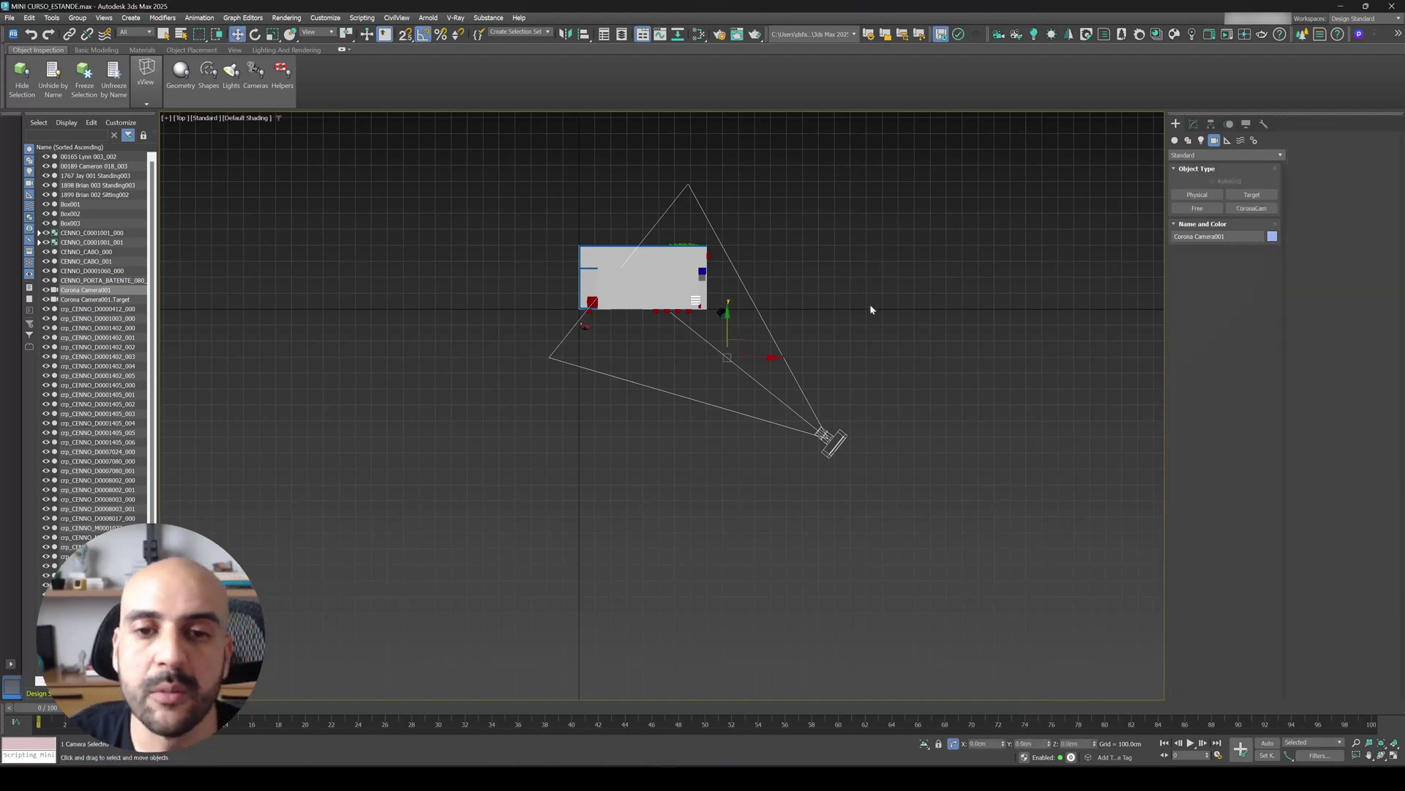
Select the new camera by its sight line and show its modifiable parameters
{"action": "left_click", "coordinate": [871, 313]}
{"action": "left_click", "coordinate": [840, 442]}
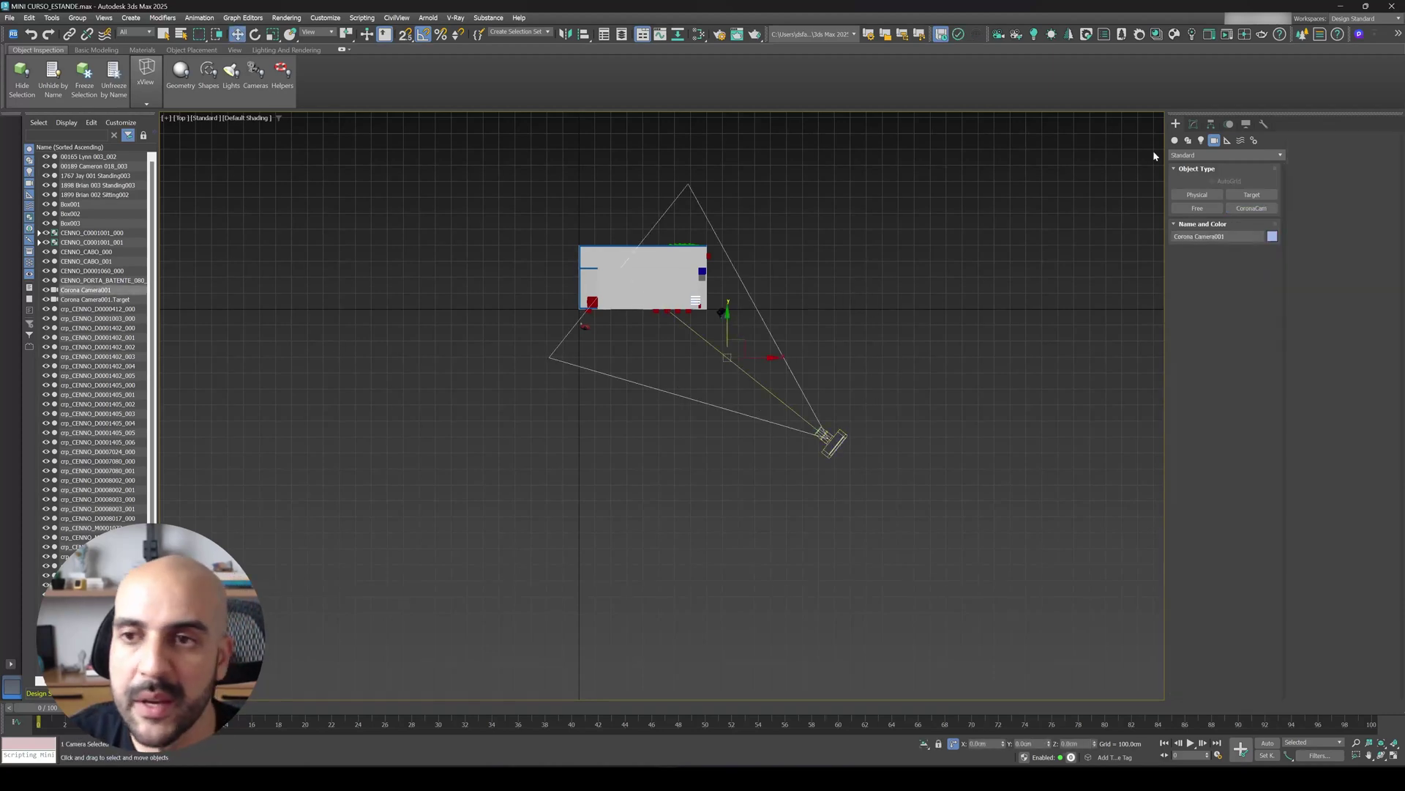
{"action": "left_click", "coordinate": [1194, 125]}
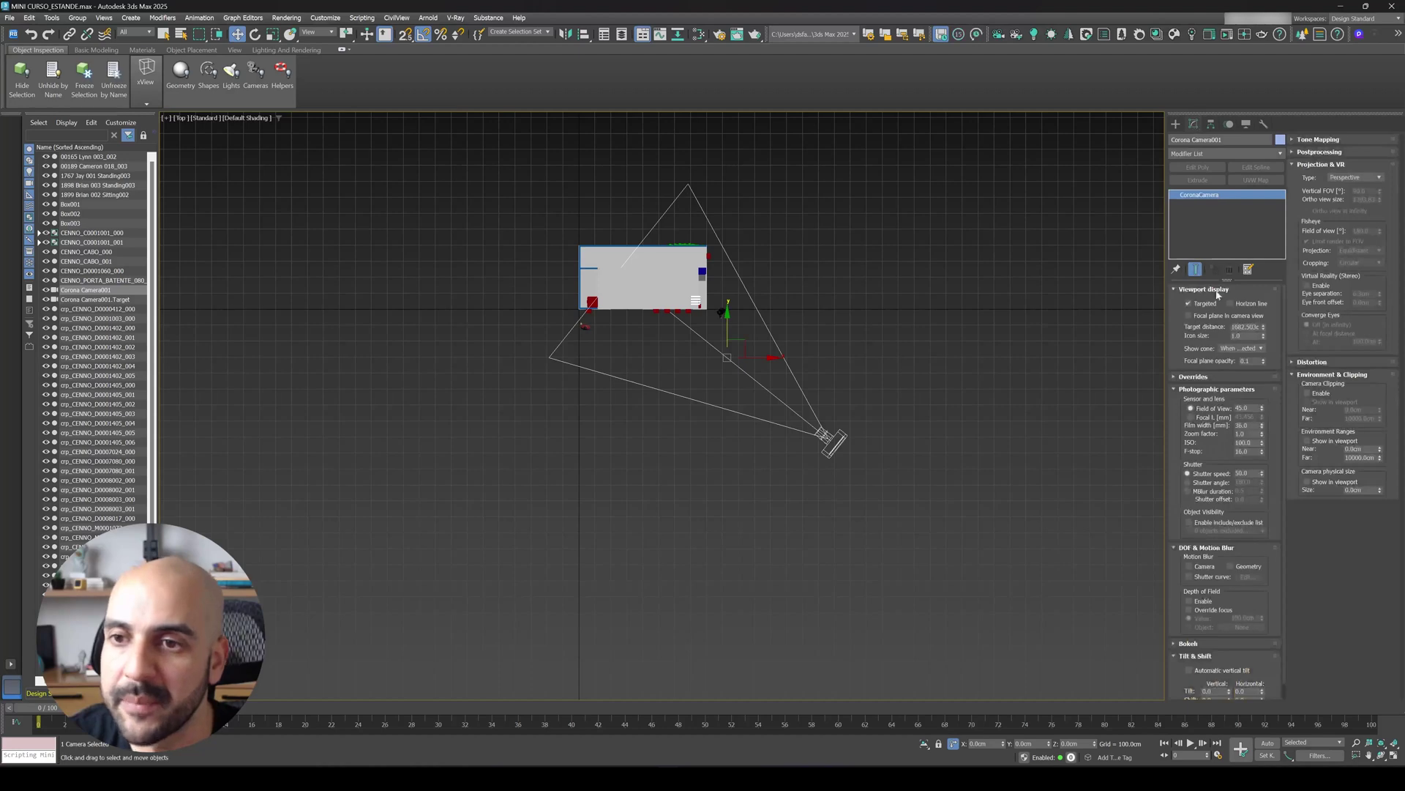
In the Front view, select the camera together with its target by catching the line between them
{"action": "left_click", "coordinate": [940, 370]}
{"action": "key", "text": "f"}
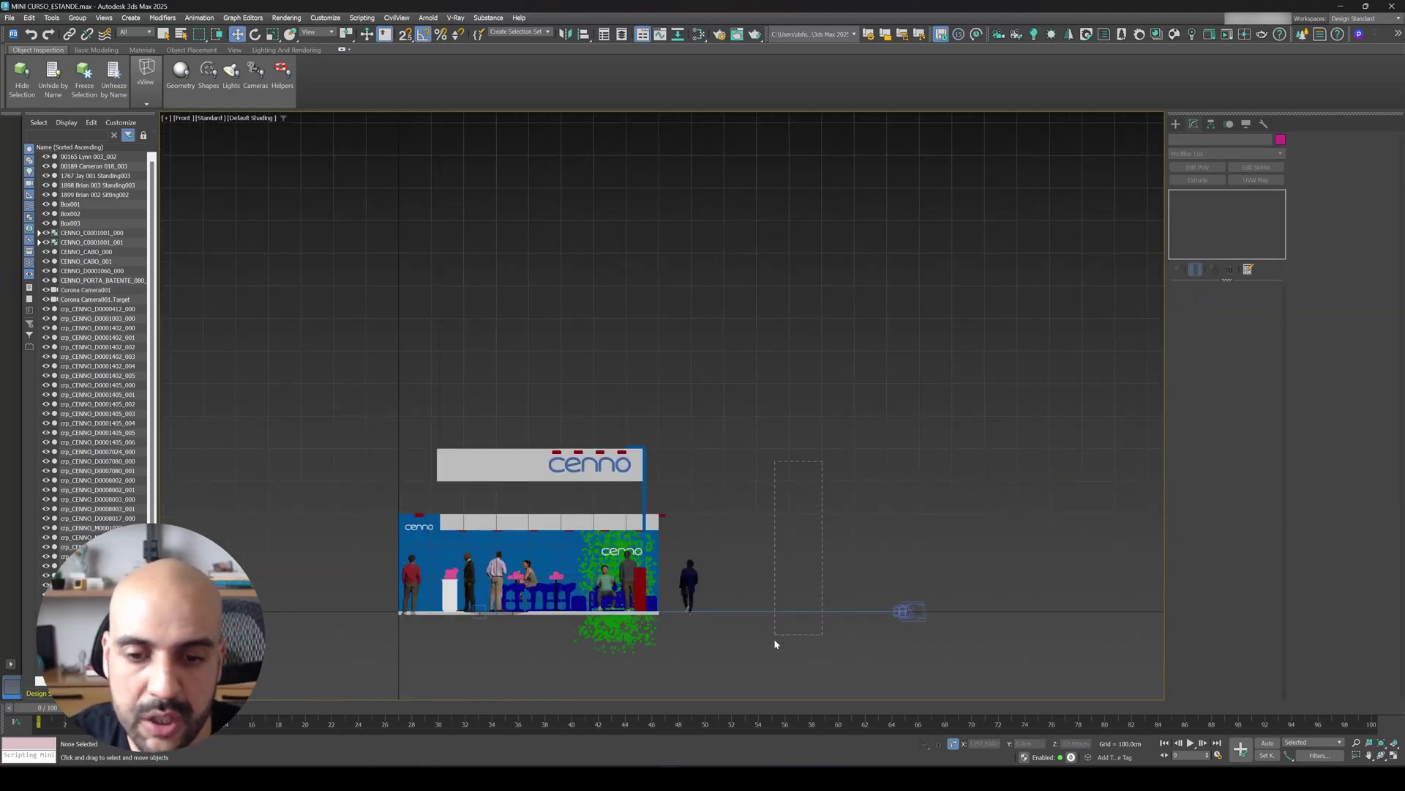
{"action": "left_click_drag", "start_coordinate": [774, 638], "coordinate": [776, 641]}
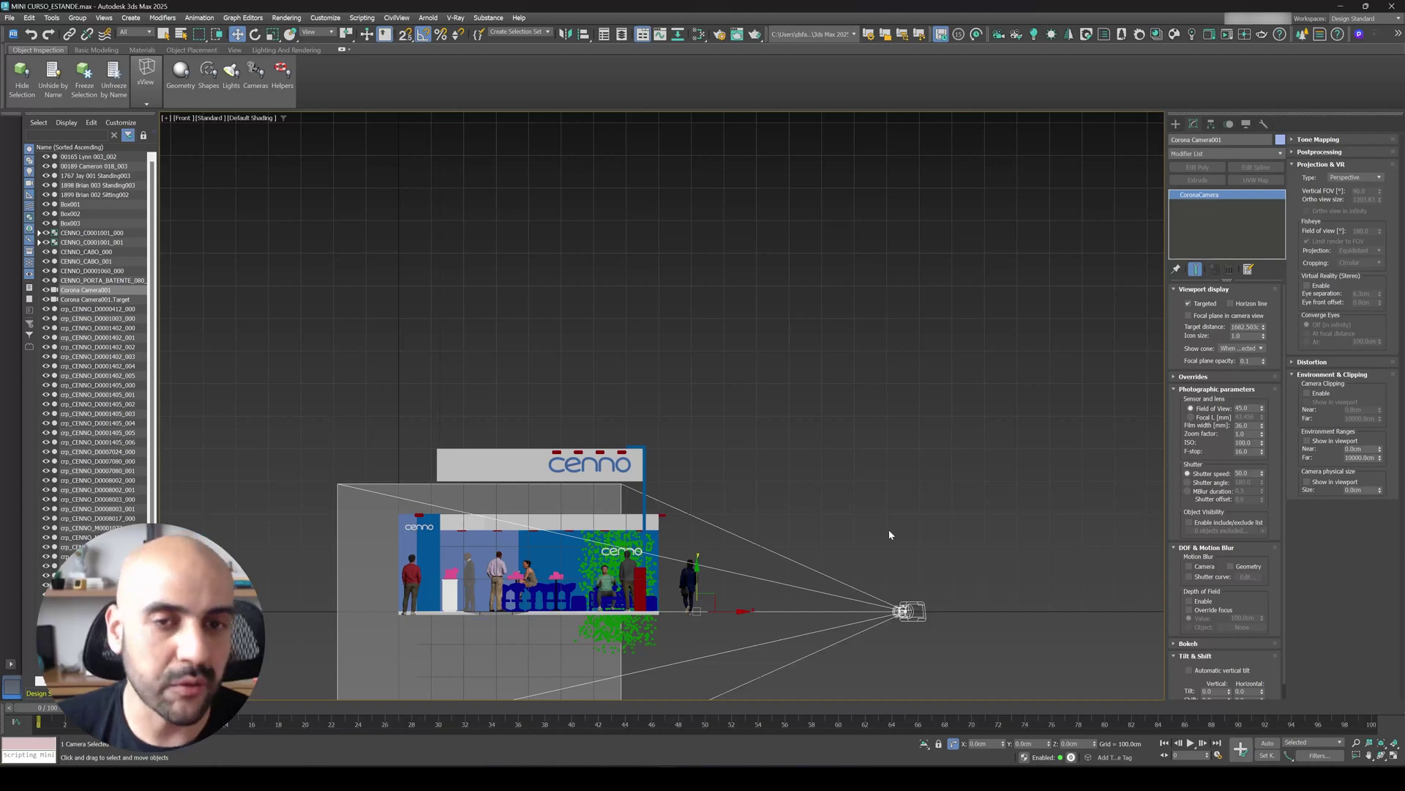
{"action": "left_click", "coordinate": [889, 534]}
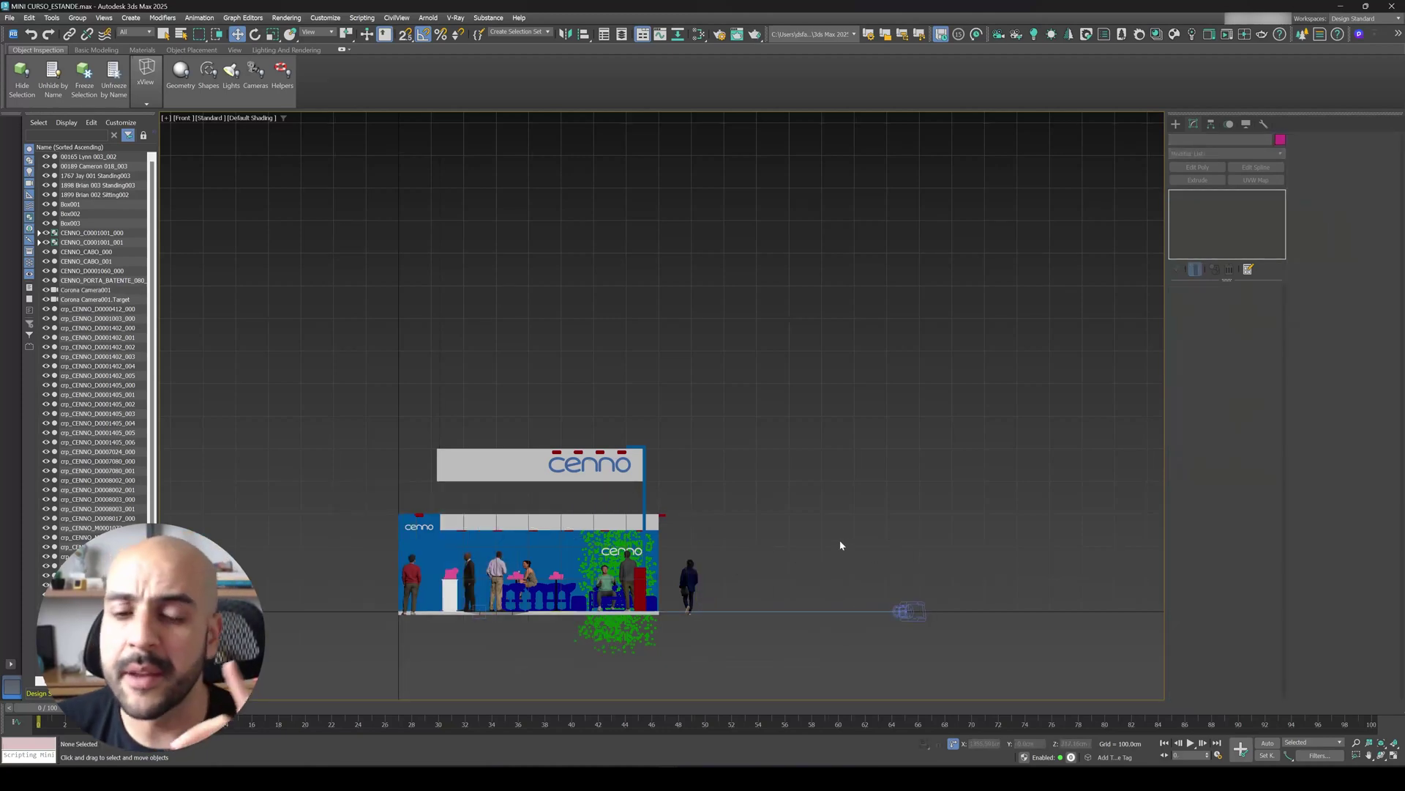
{"action": "left_click_drag", "start_coordinate": [789, 652], "coordinate": [789, 652]}
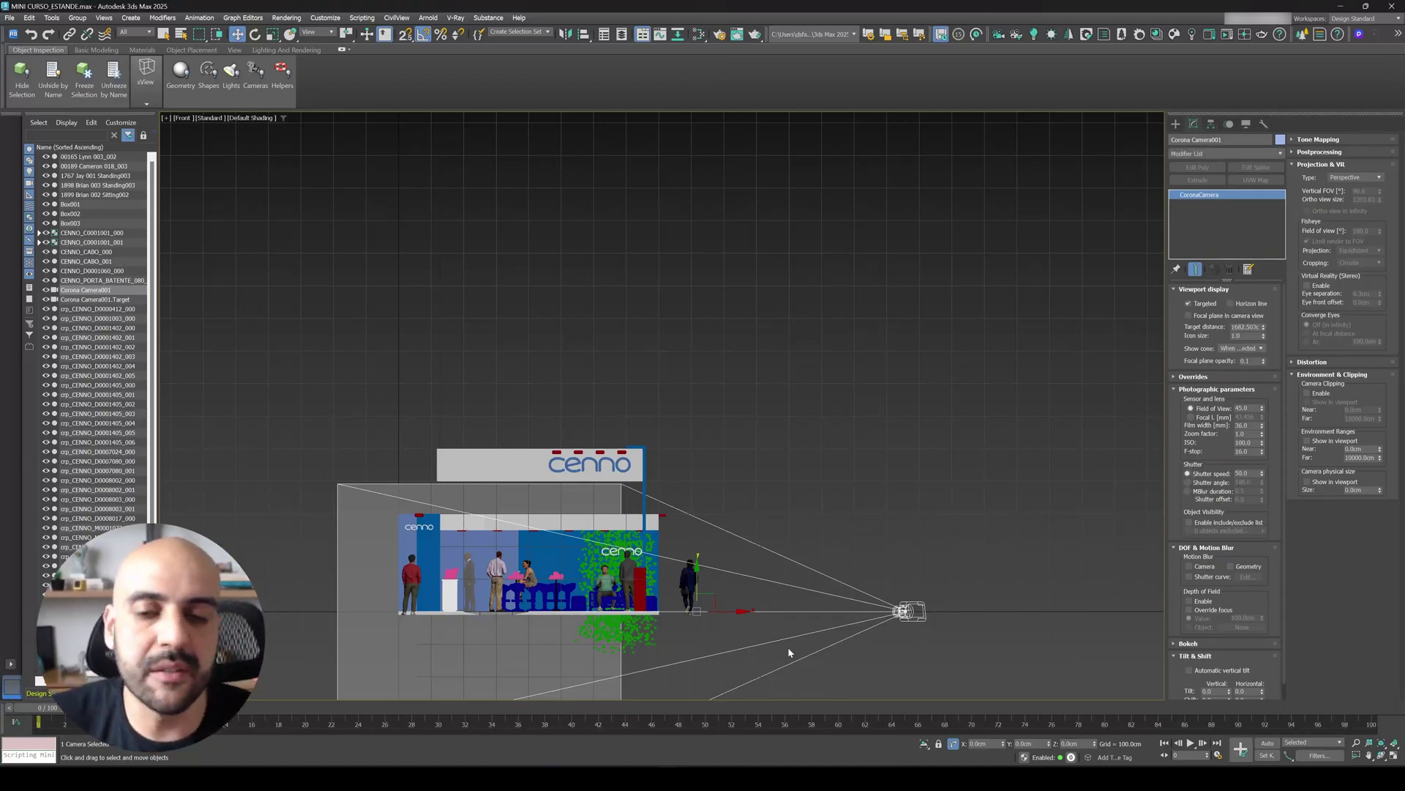
Try raising the selected camera freehand above floor level in the Front view, and undo the move
{"action": "left_click_drag", "start_coordinate": [784, 611], "coordinate": [782, 574]}
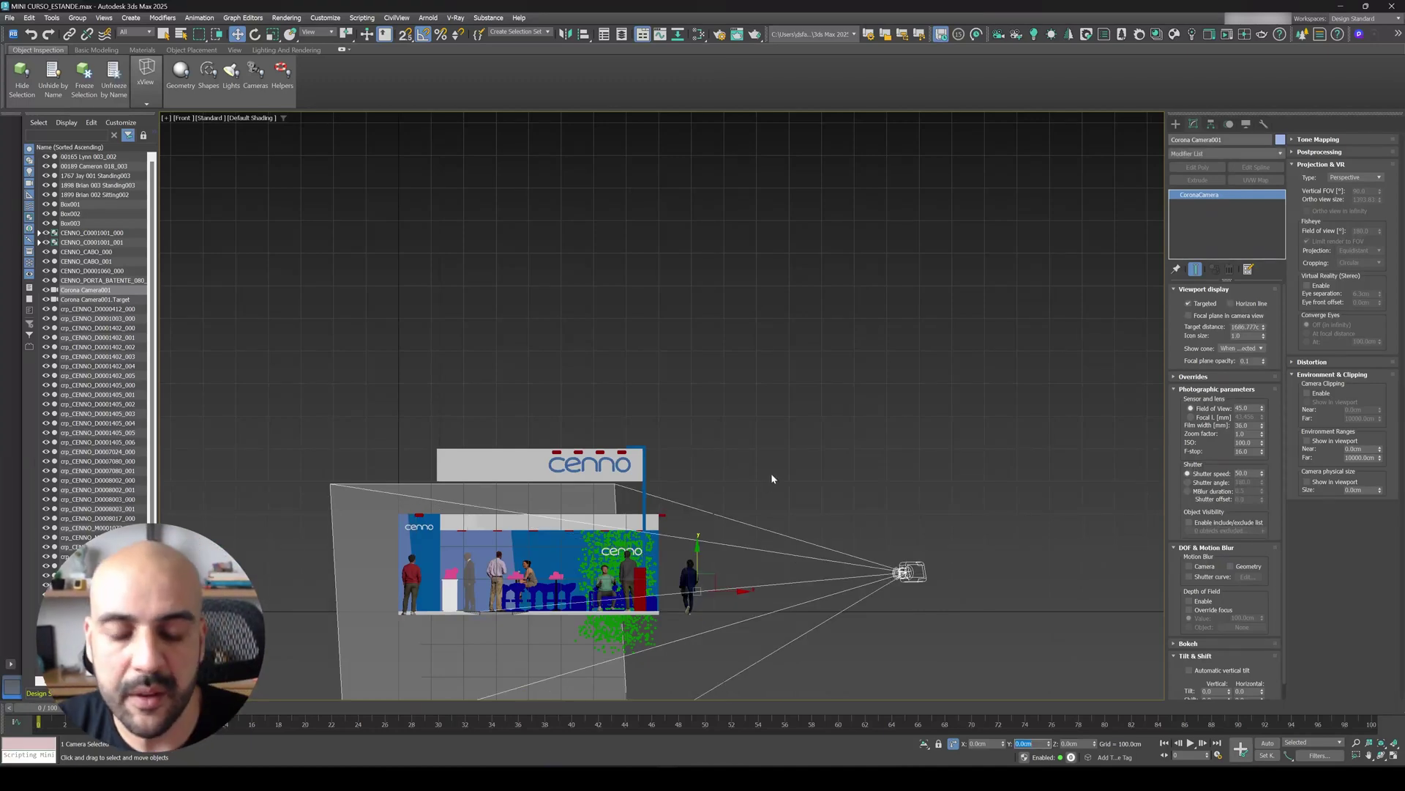
{"action": "middle_click_drag", "start_coordinate": [772, 474], "coordinate": [774, 491]}
{"action": "key", "text": "ctrl+z"}
Show the scene as wireframe in Perspective and raise the camera and its target with a relative Z offset of 100 cm
{"action": "key", "text": "t"}
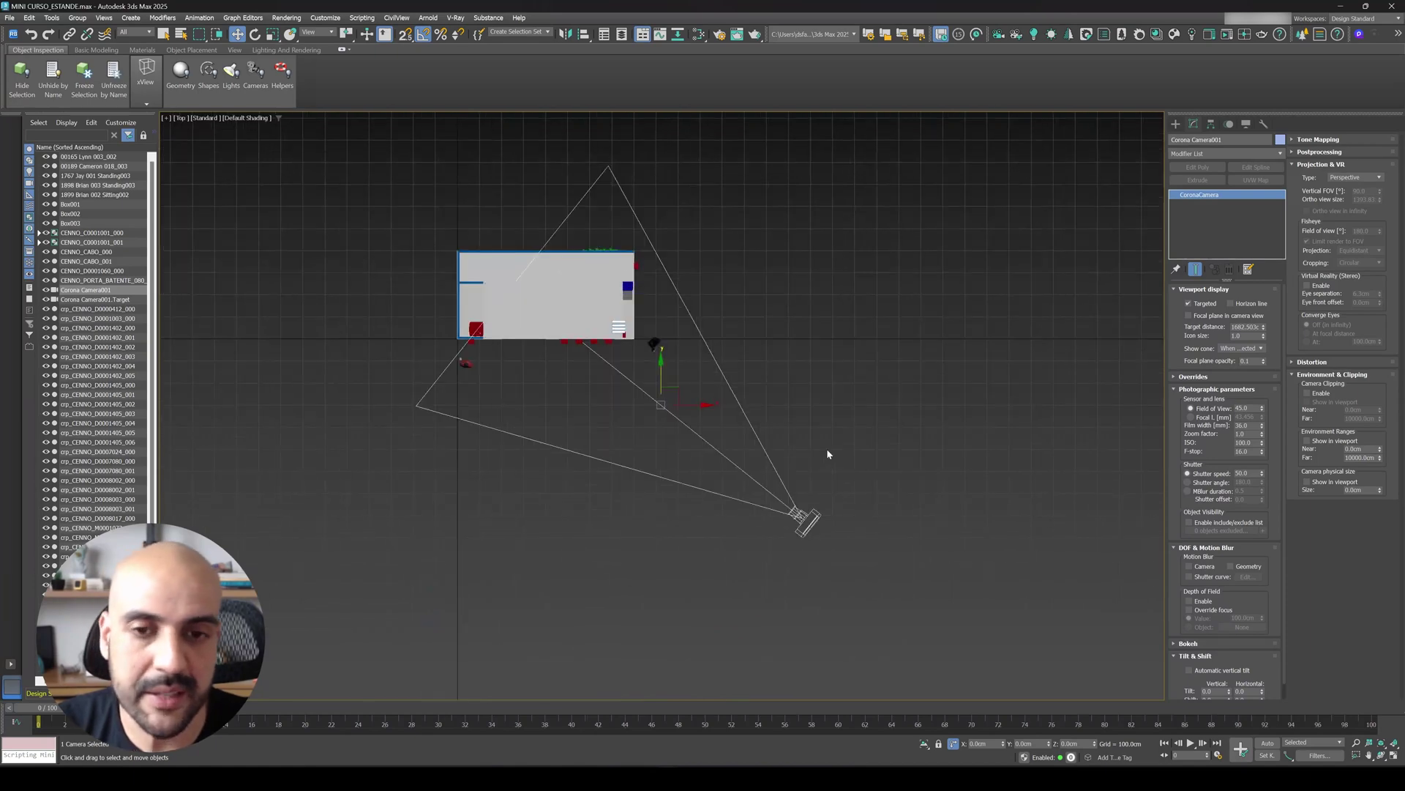
{"action": "key", "text": "F3"}
{"action": "scroll", "coordinate": [512, 286], "scroll_direction": "up", "scroll_amount": 4}
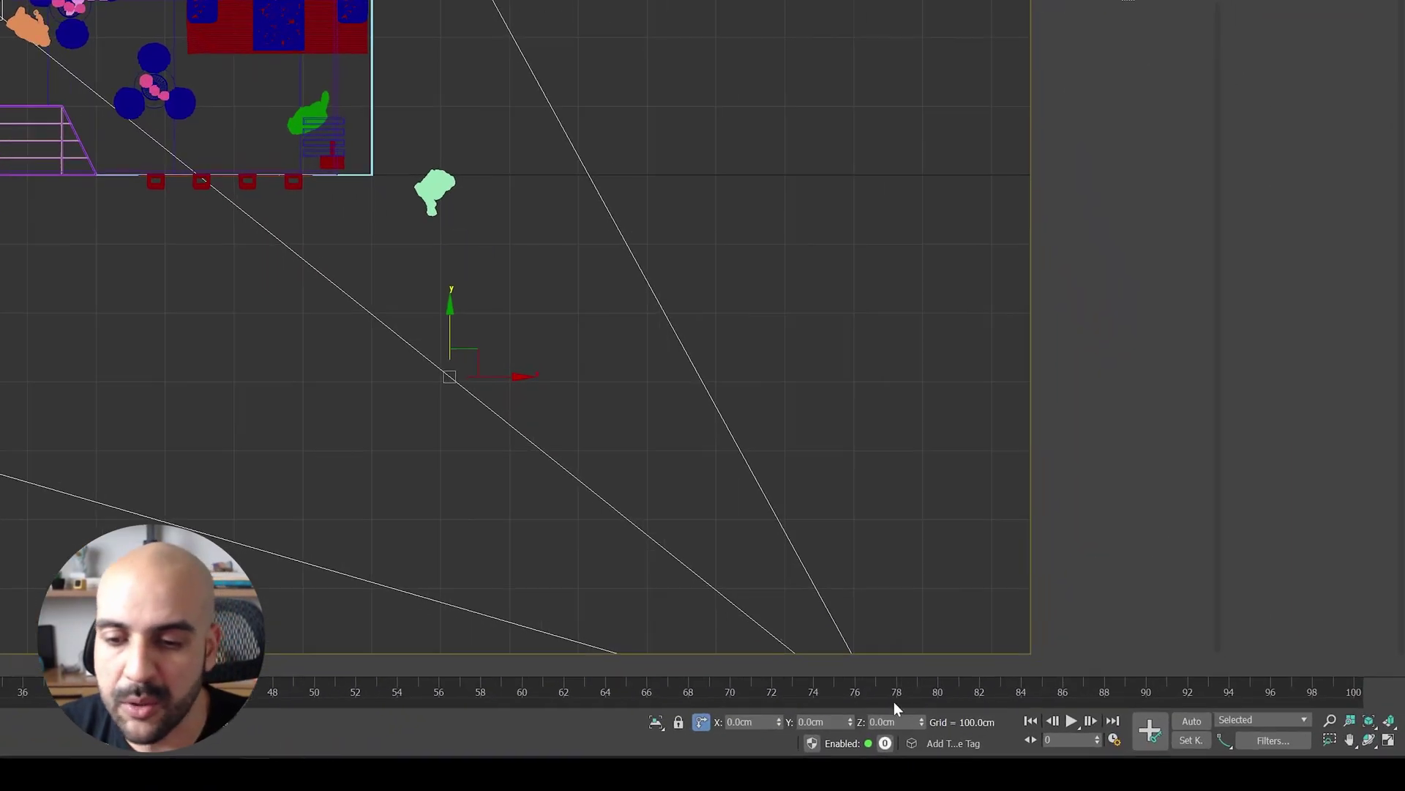
{"action": "key", "text": "p"}
{"action": "left_click", "coordinate": [892, 722]}
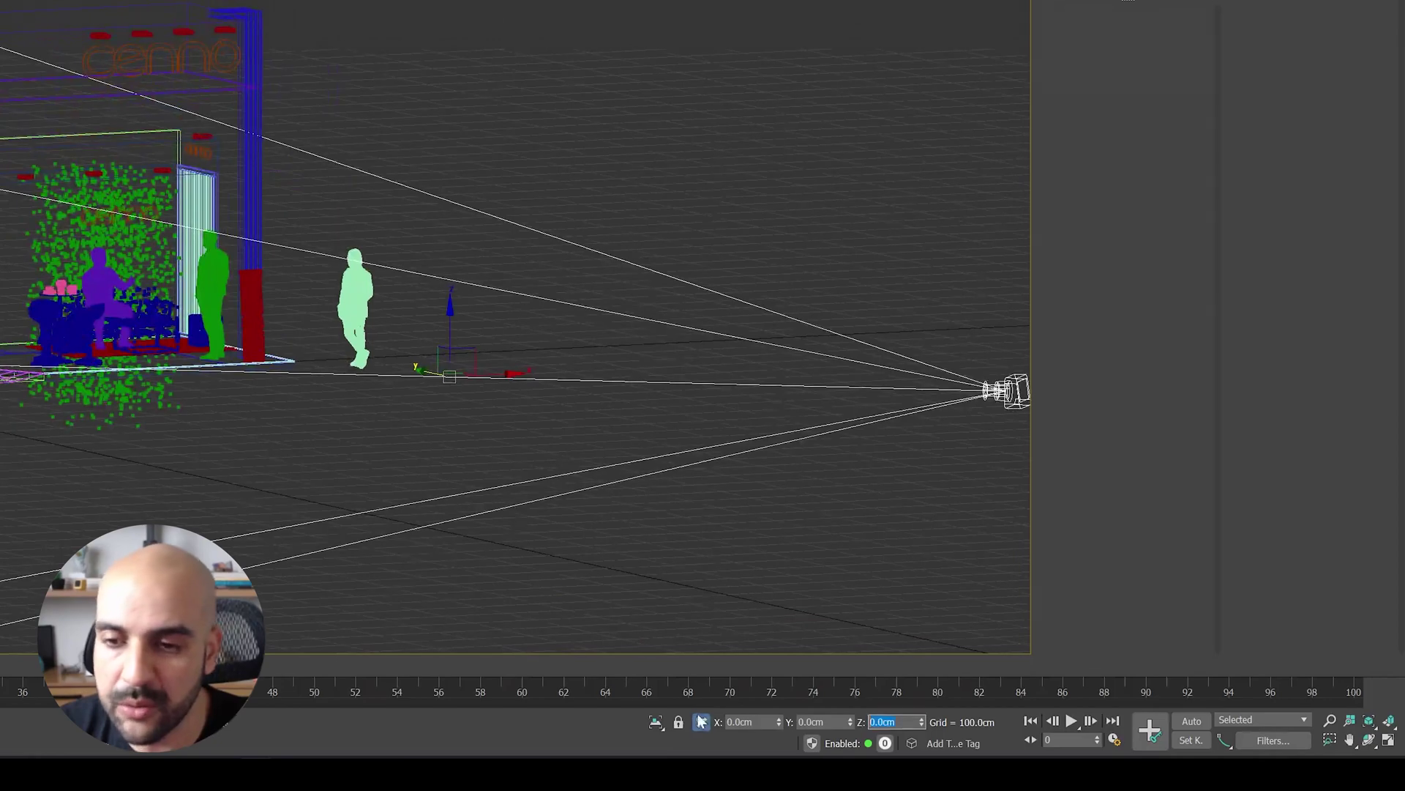
{"action": "left_click", "coordinate": [701, 721]}
{"action": "type", "text": "100"}
{"action": "key", "text": "Return"}
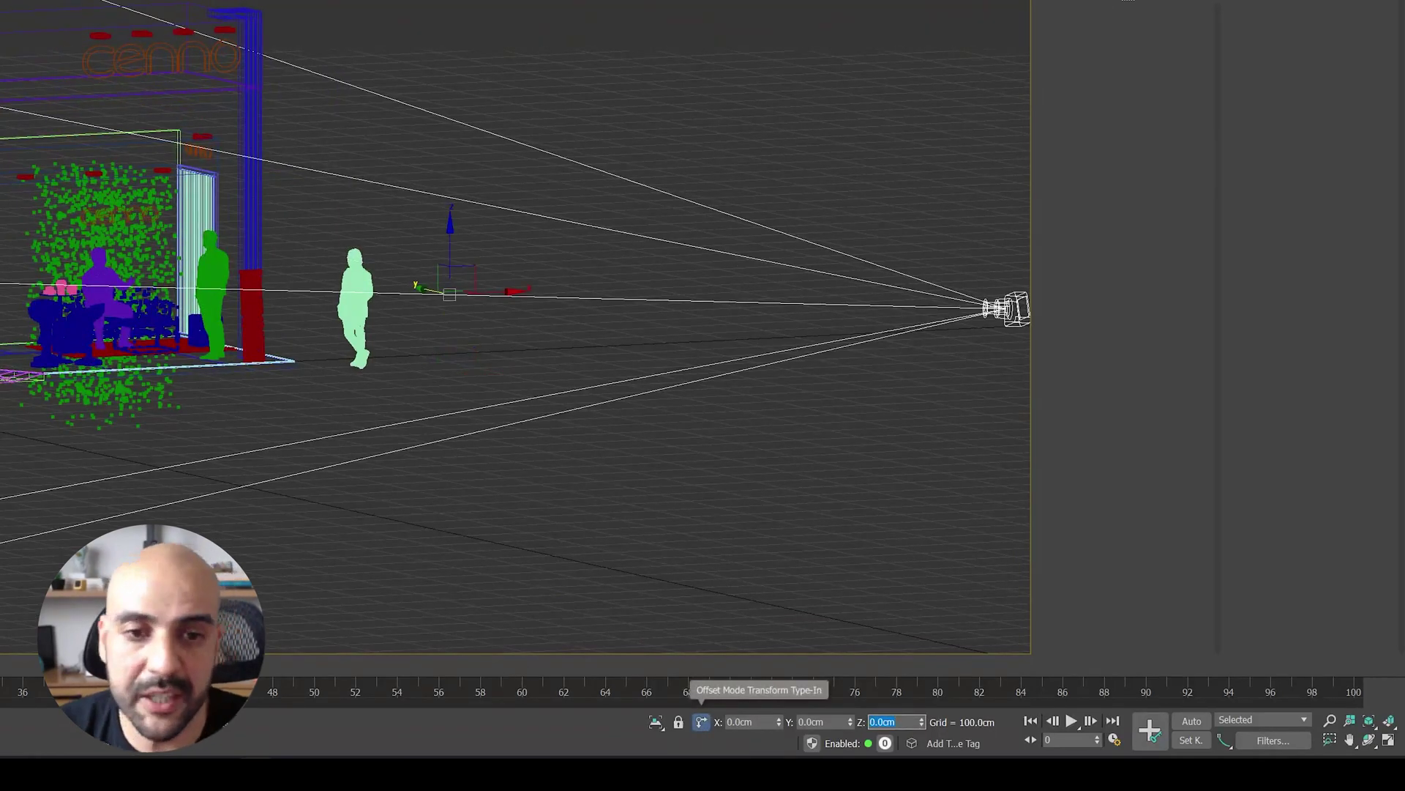
Select the camera alone and move it freehand in the Top view to a position closer to the stand
{"action": "left_click", "coordinate": [721, 135]}
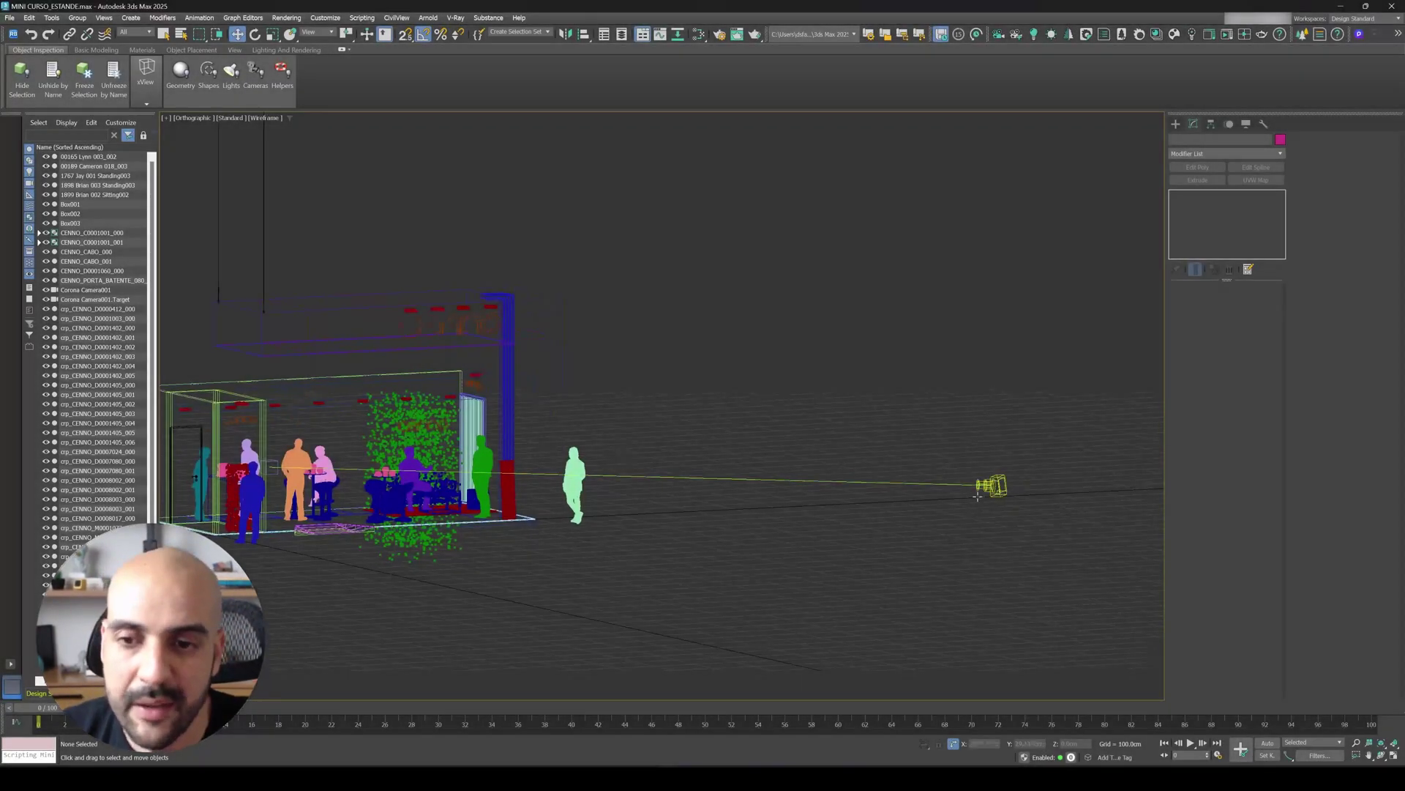
{"action": "left_click", "coordinate": [984, 485]}
{"action": "middle_click_drag", "start_coordinate": [966, 440], "coordinate": [944, 454]}
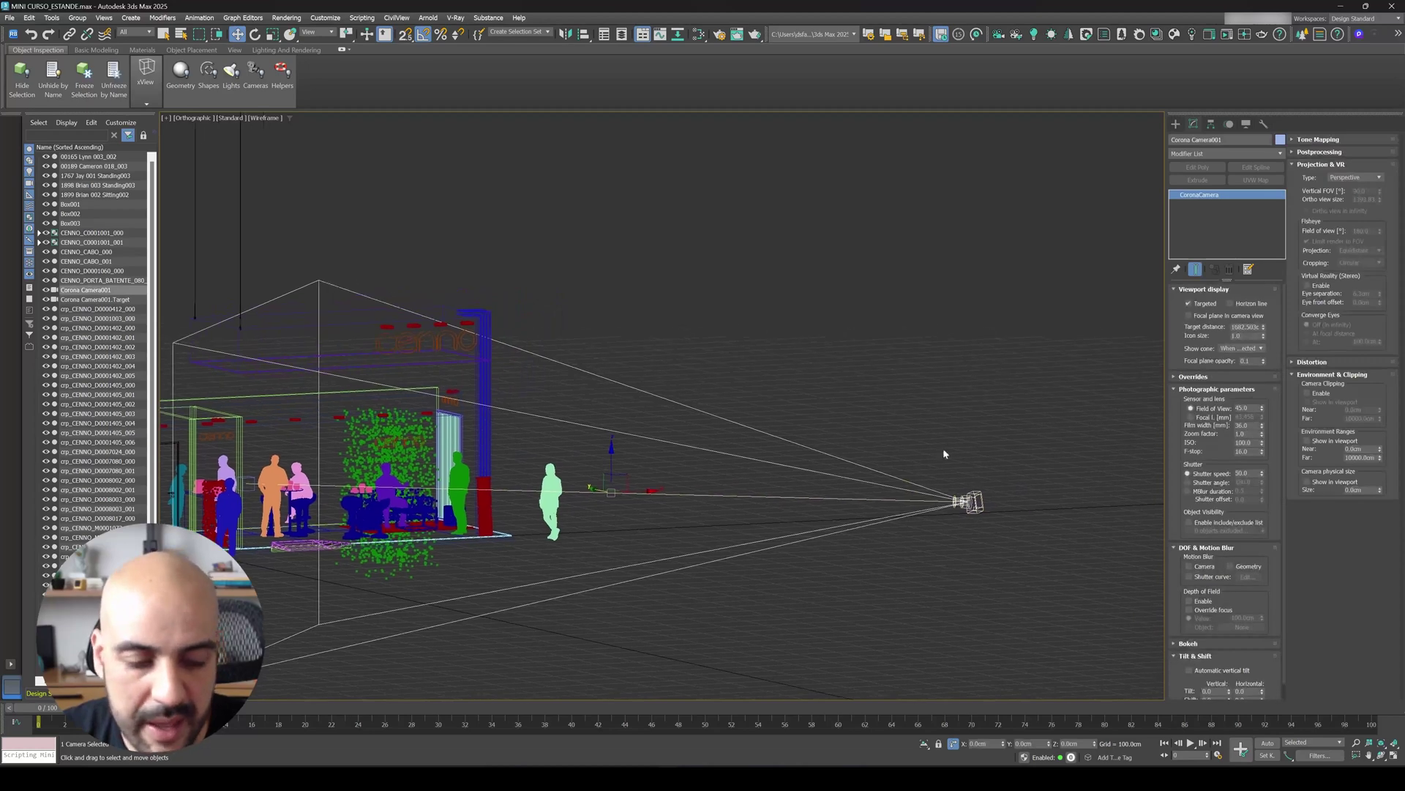
{"action": "key", "text": "t"}
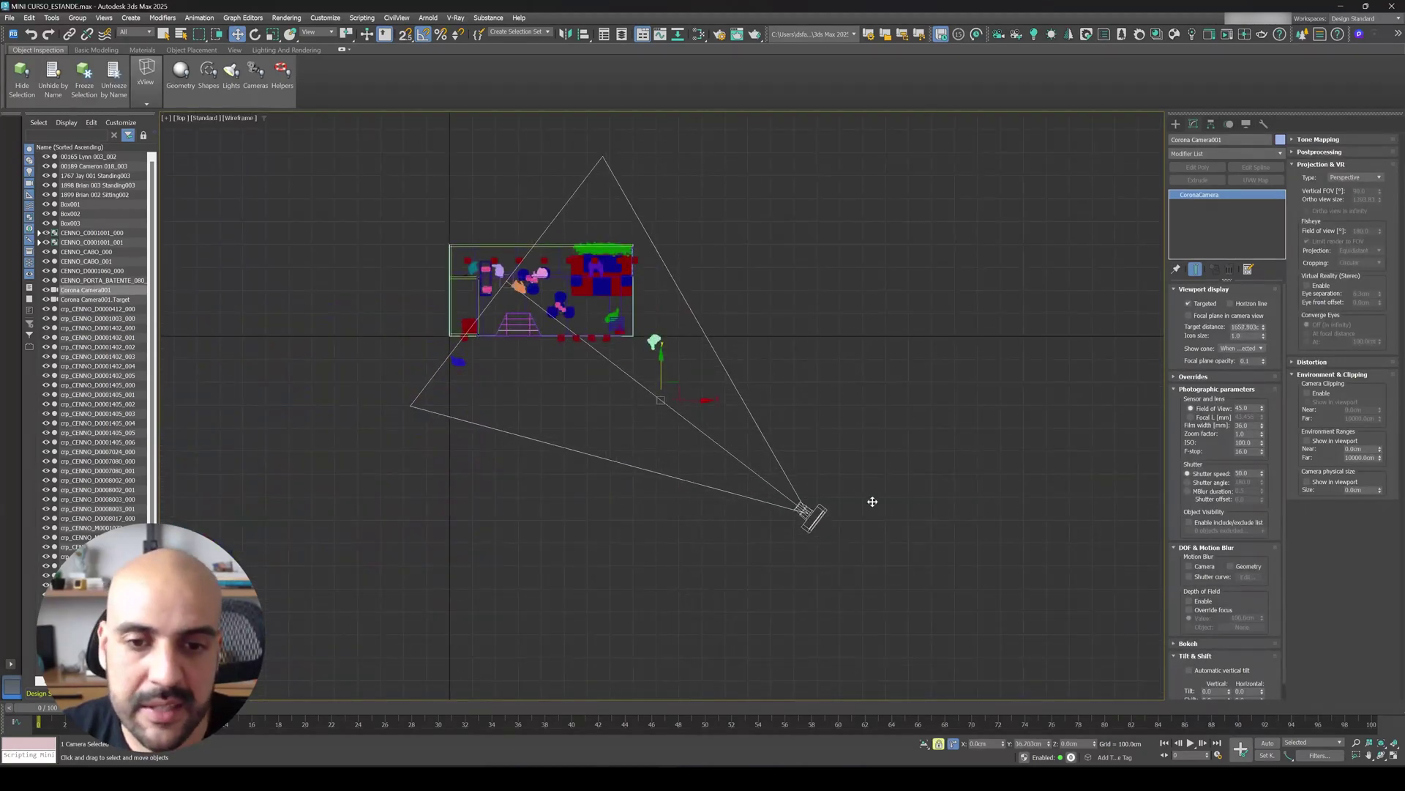
{"action": "left_click_drag", "start_coordinate": [808, 504], "coordinate": [809, 468]}
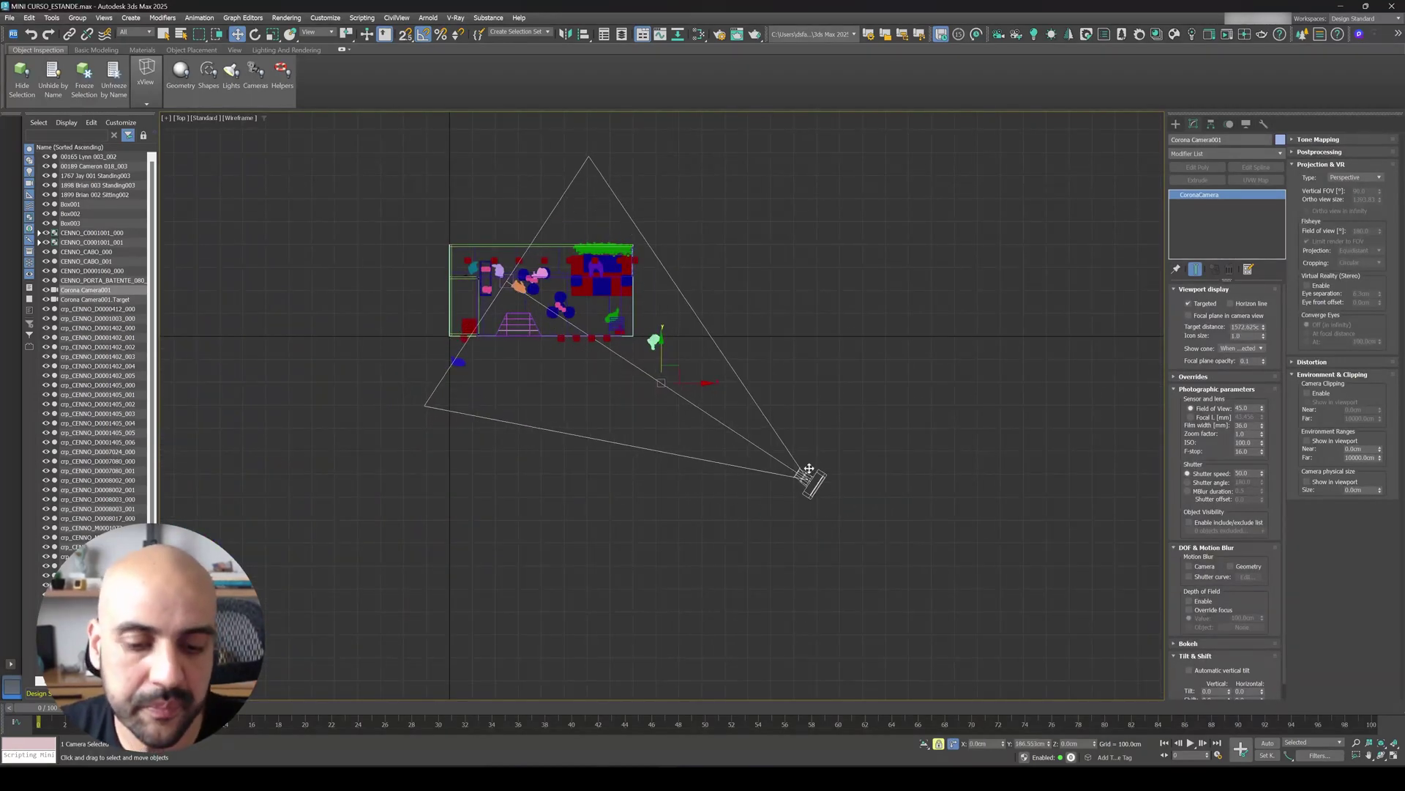
{"action": "key", "text": "ctrl+z"}
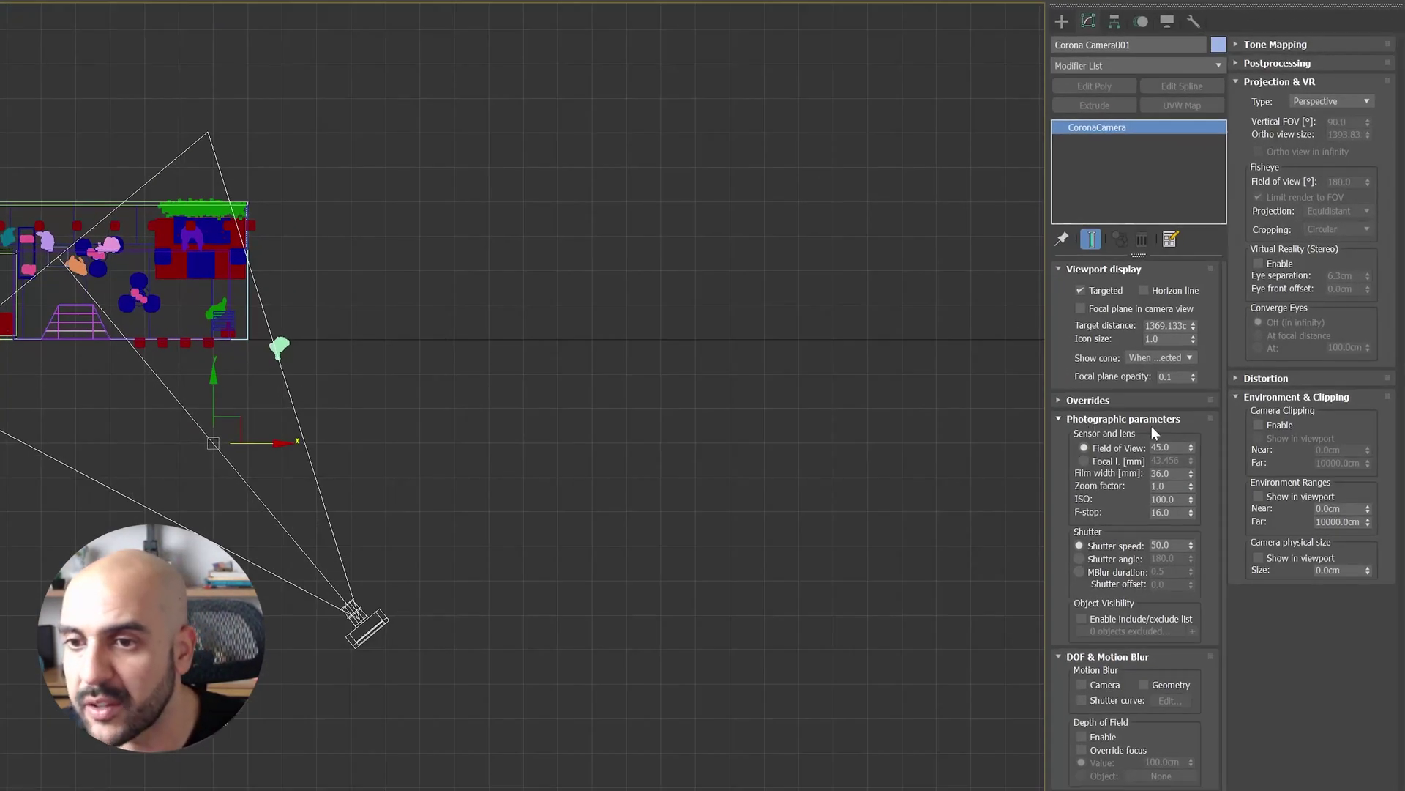
Define the camera's lens by focal length instead of field of view and set it to 35 mm
{"action": "left_click", "coordinate": [1107, 464]}
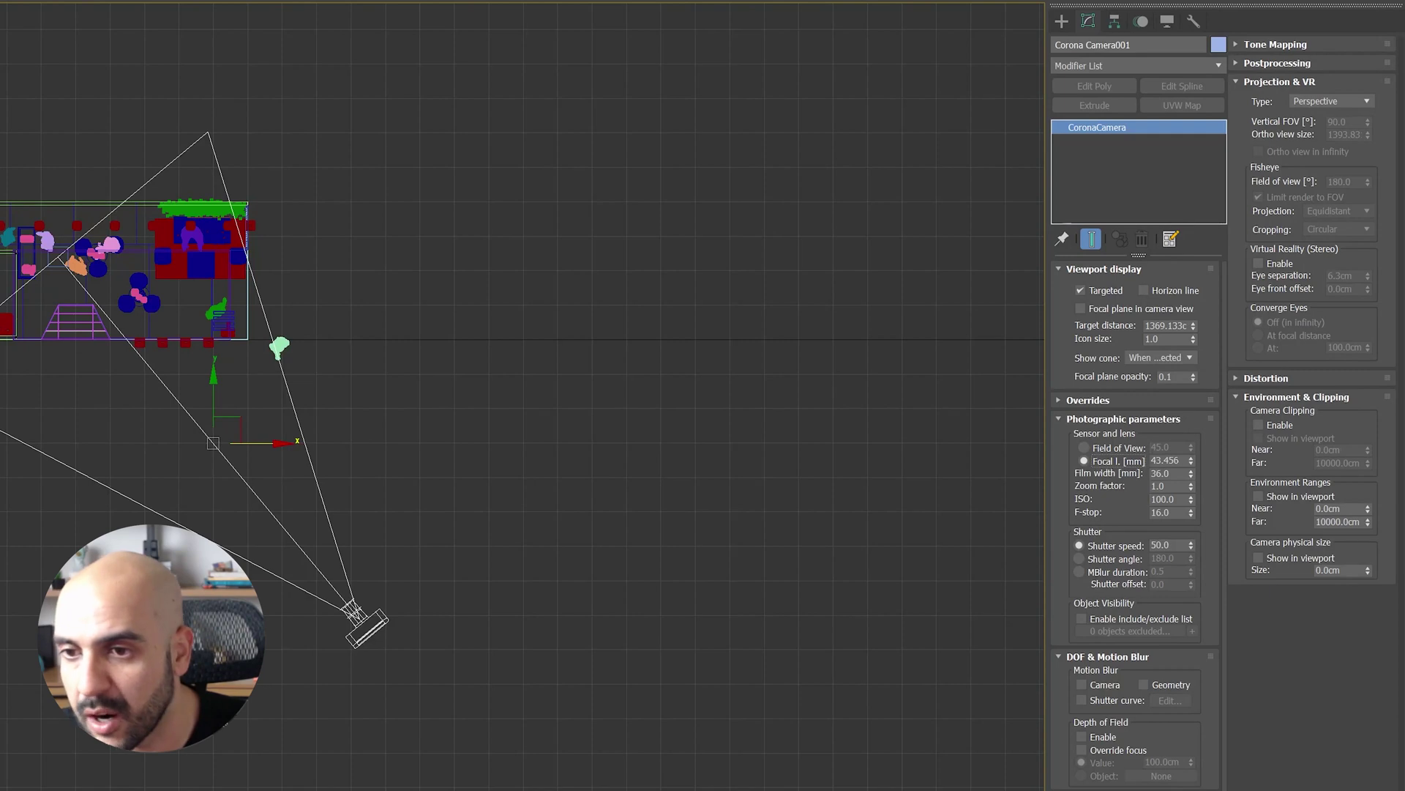
{"action": "double_click", "coordinate": [1165, 461]}
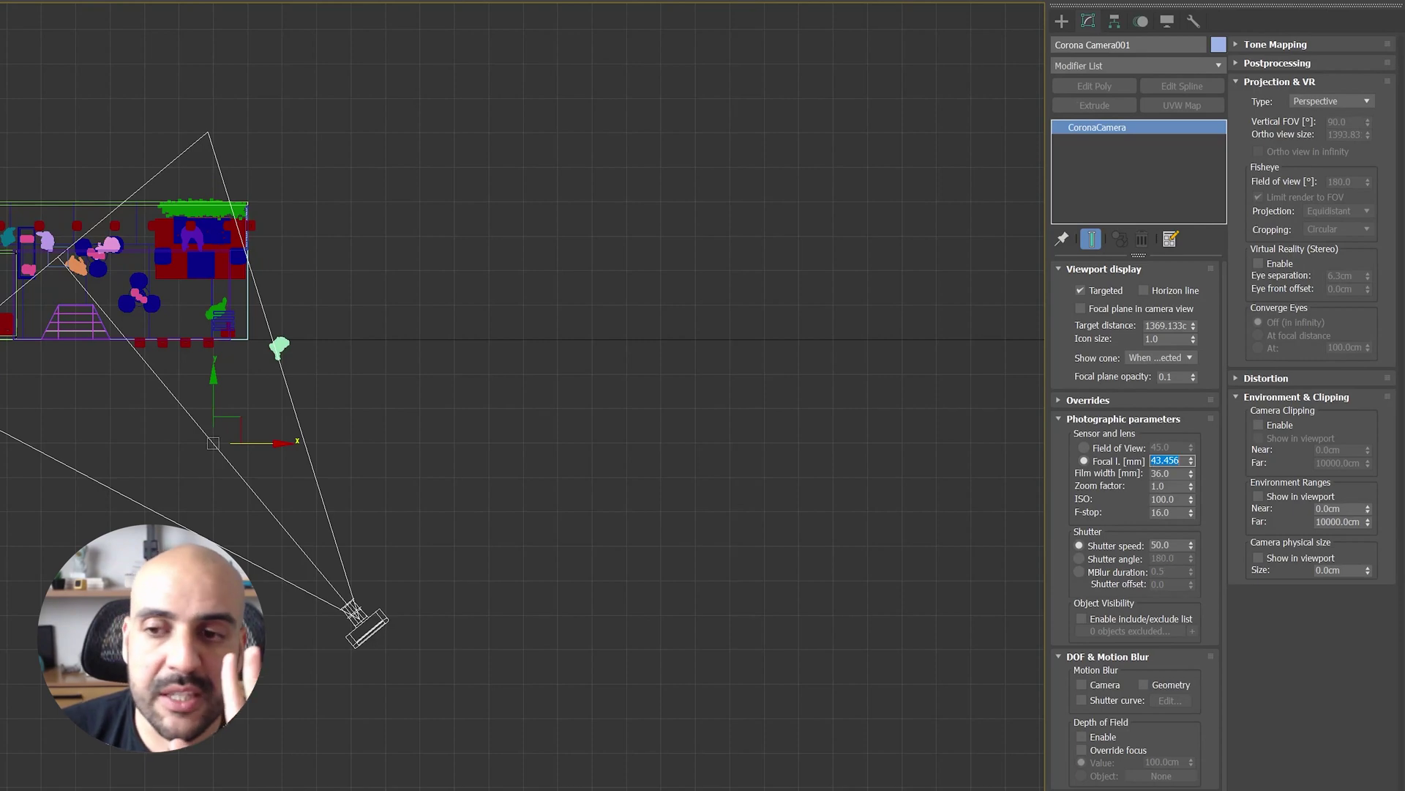
{"action": "type", "text": "35"}
{"action": "key", "text": "Return"}
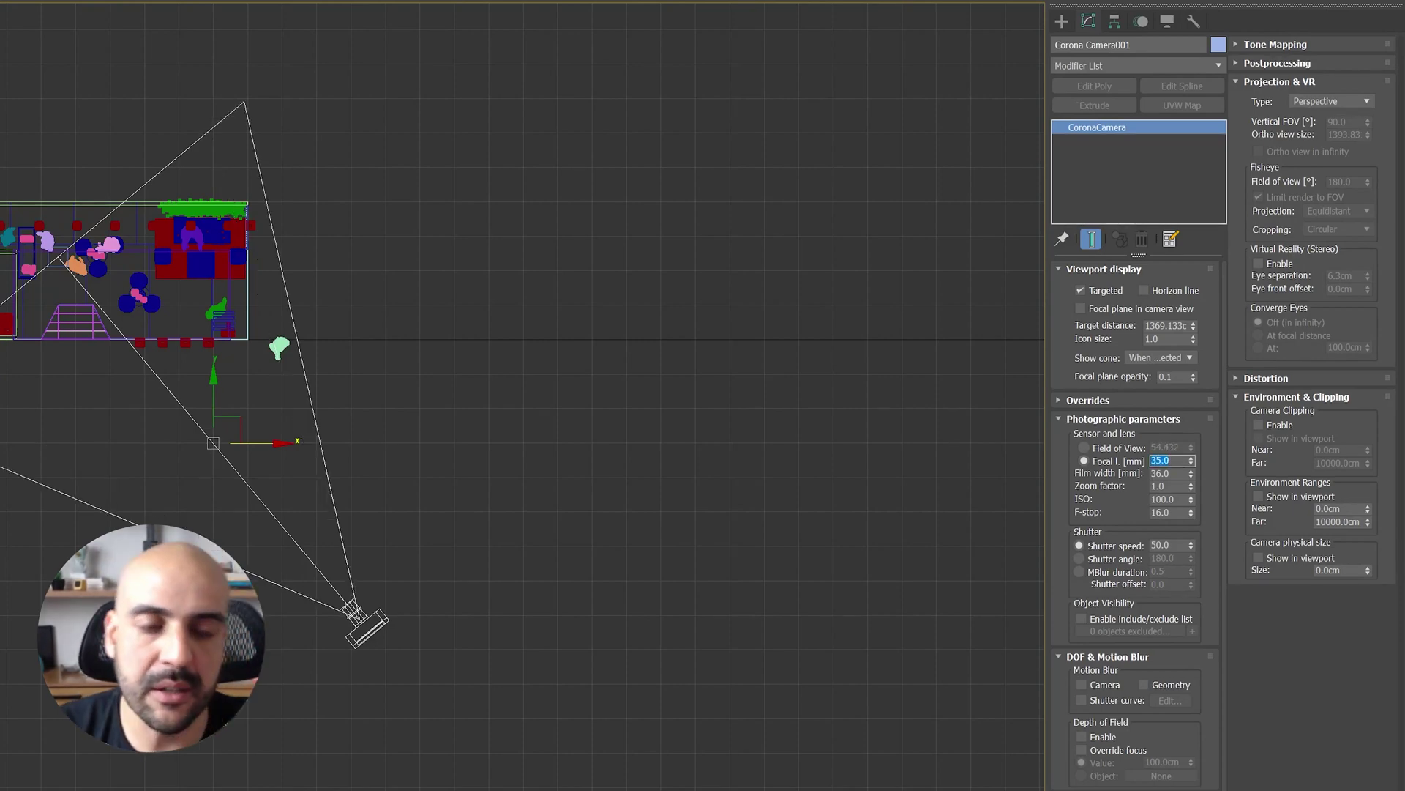
Look through the Corona camera with default shading and clear the selection
{"action": "key", "text": "c"}
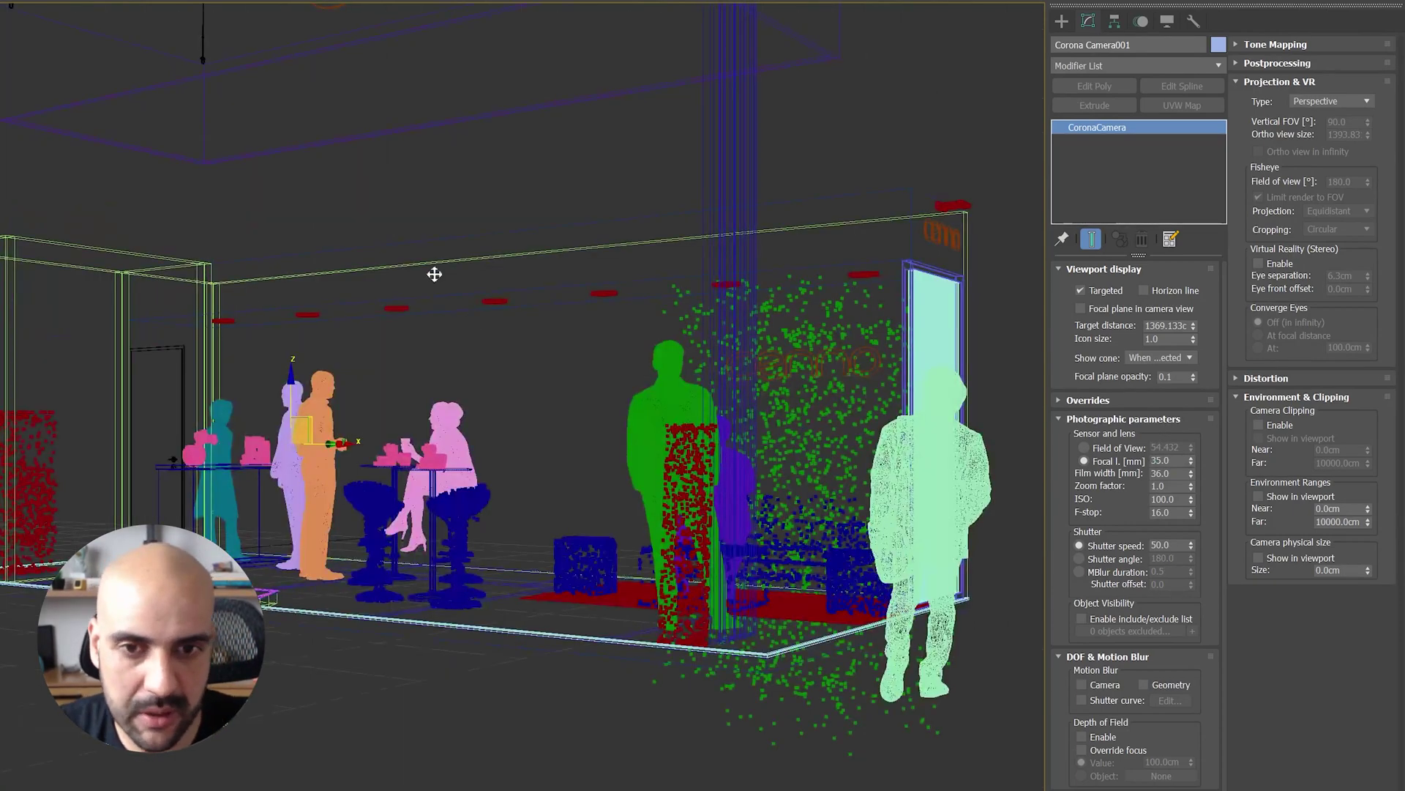
{"action": "key", "text": "F3"}
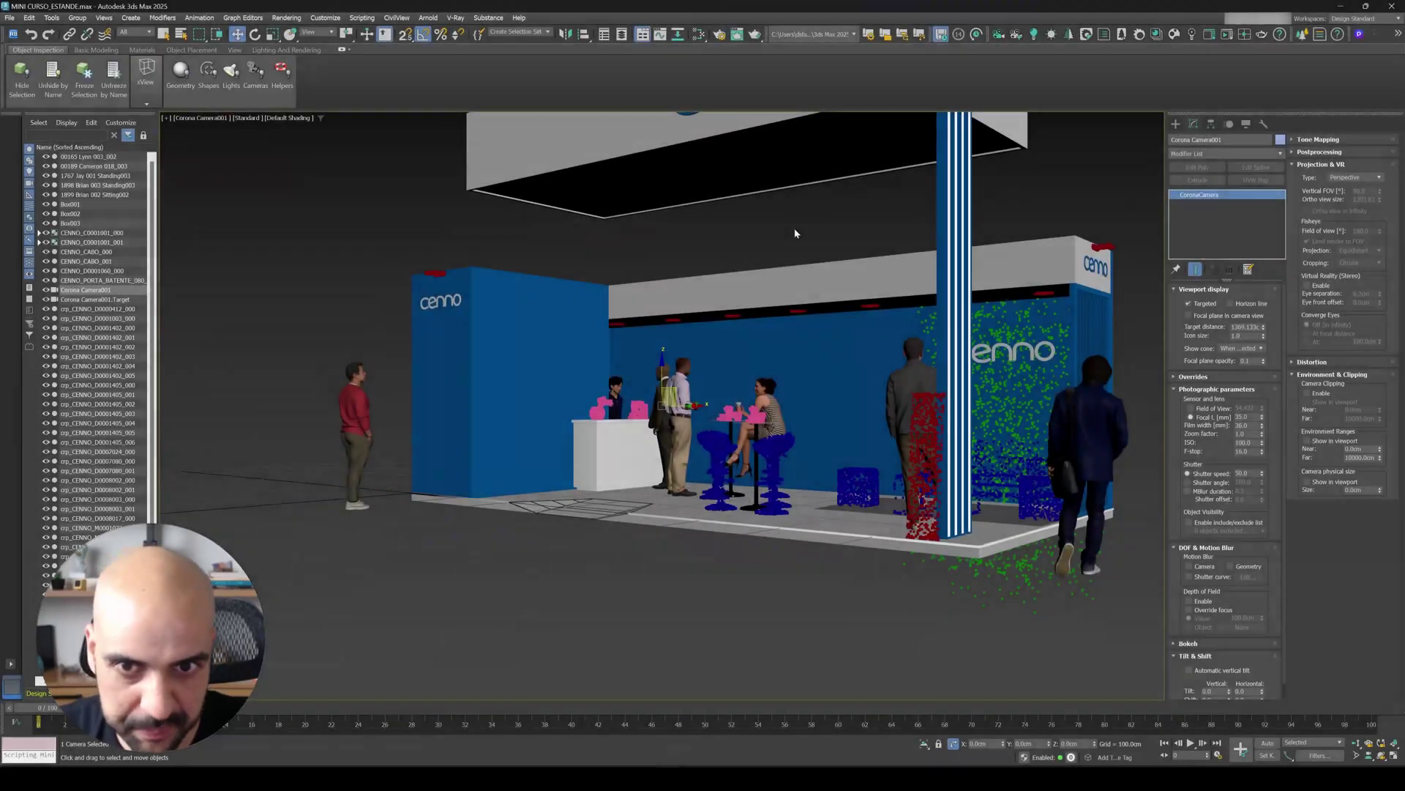
{"action": "left_click", "coordinate": [794, 233]}
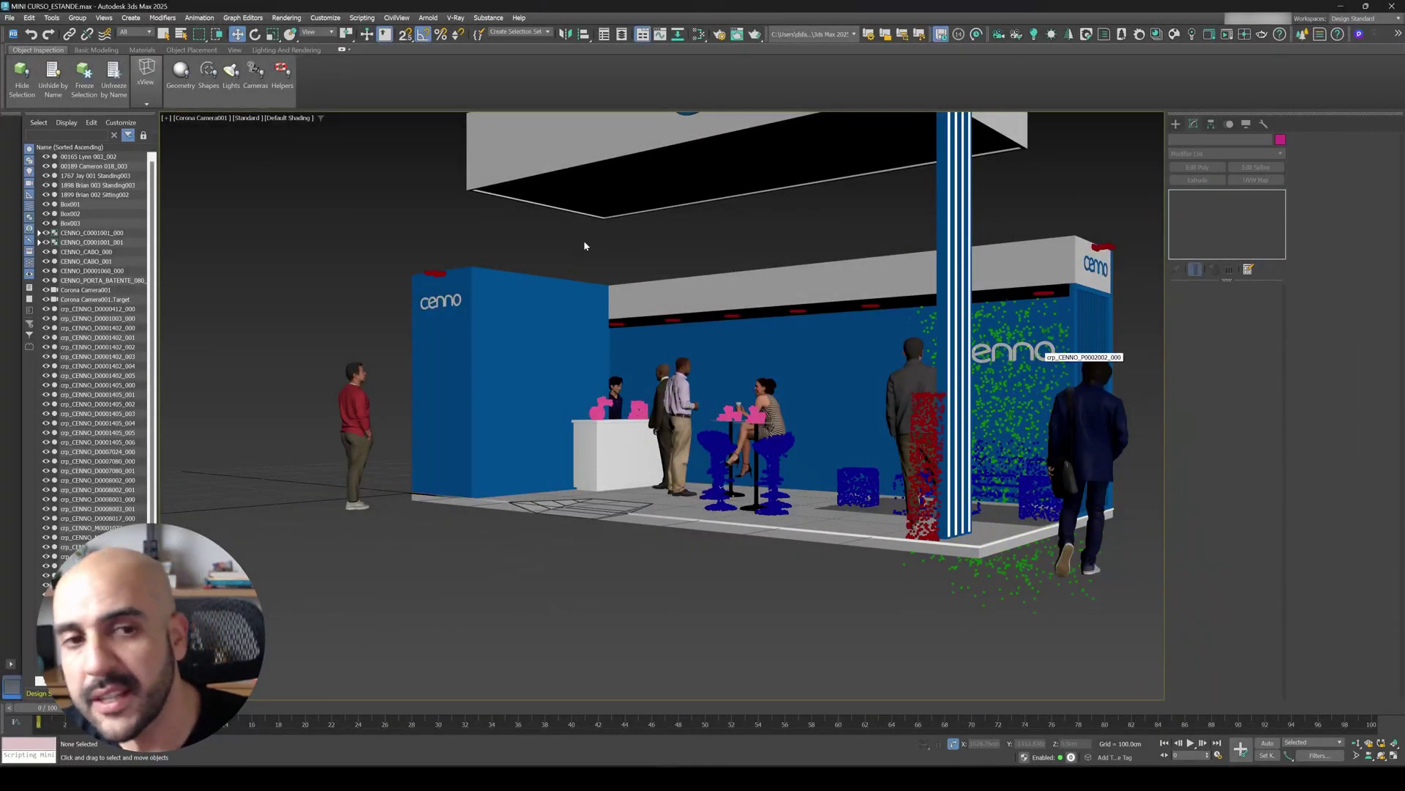
Select the camera being viewed through, try a 24 mm focal length, and set it to 25 mm
{"action": "left_click", "coordinate": [198, 121]}
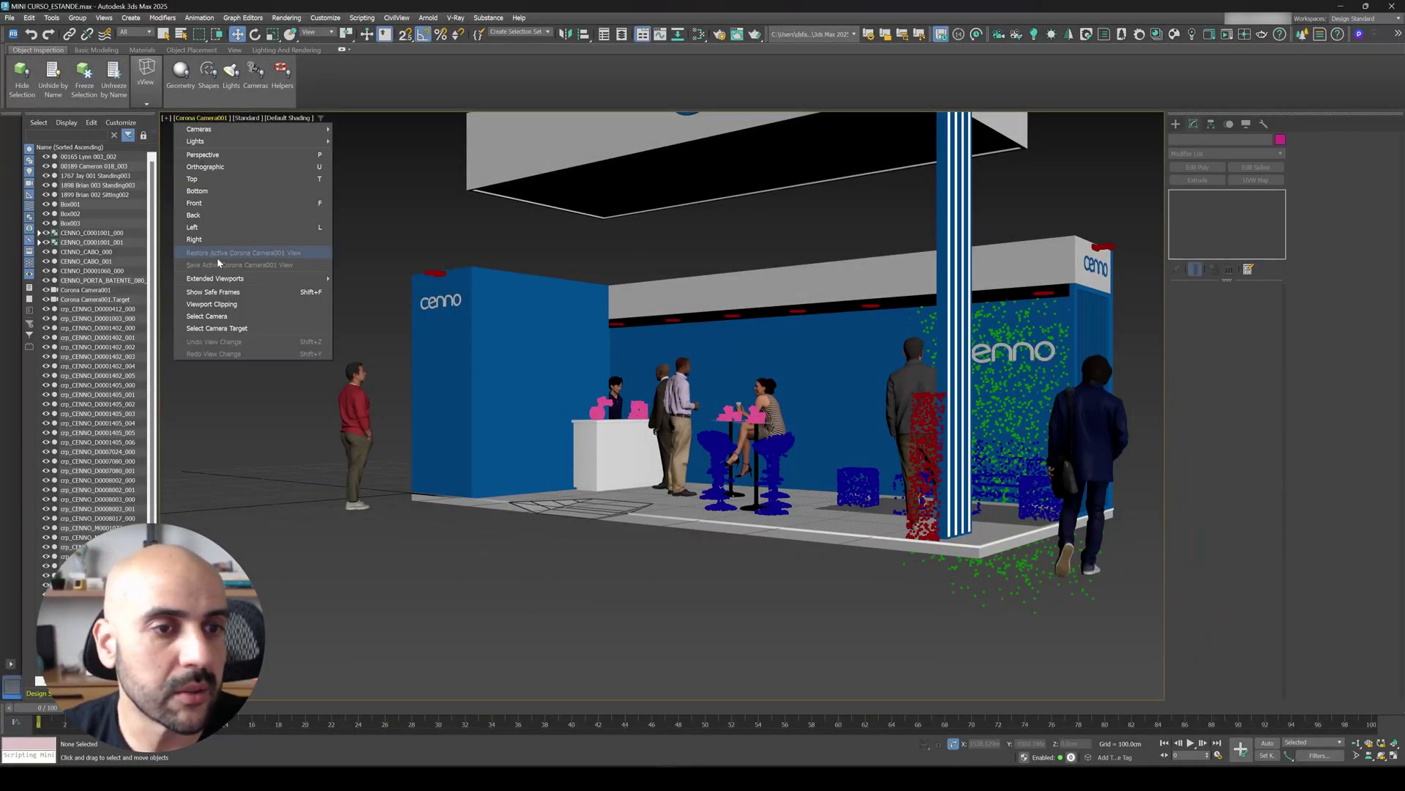
{"action": "left_click", "coordinate": [226, 309]}
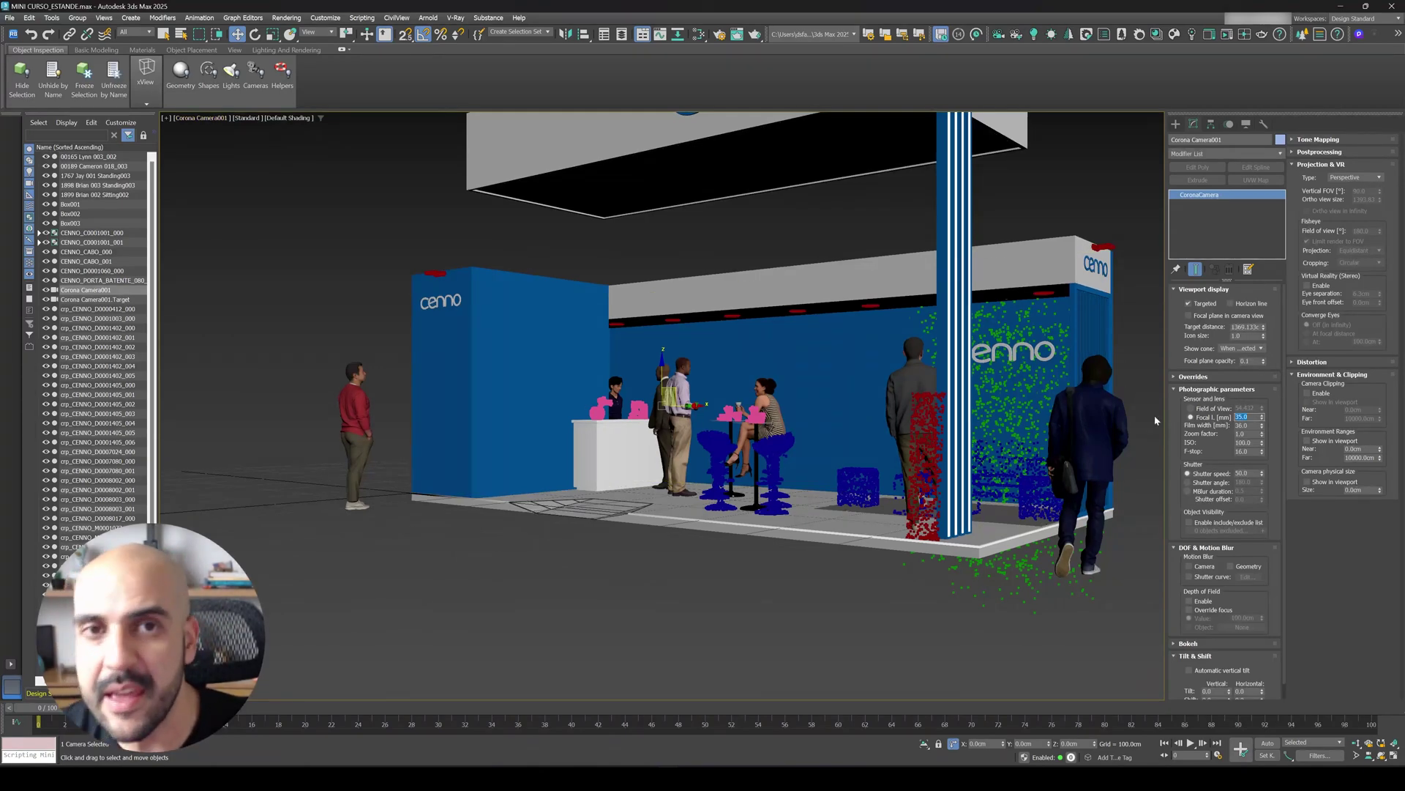
{"action": "type", "text": "24"}
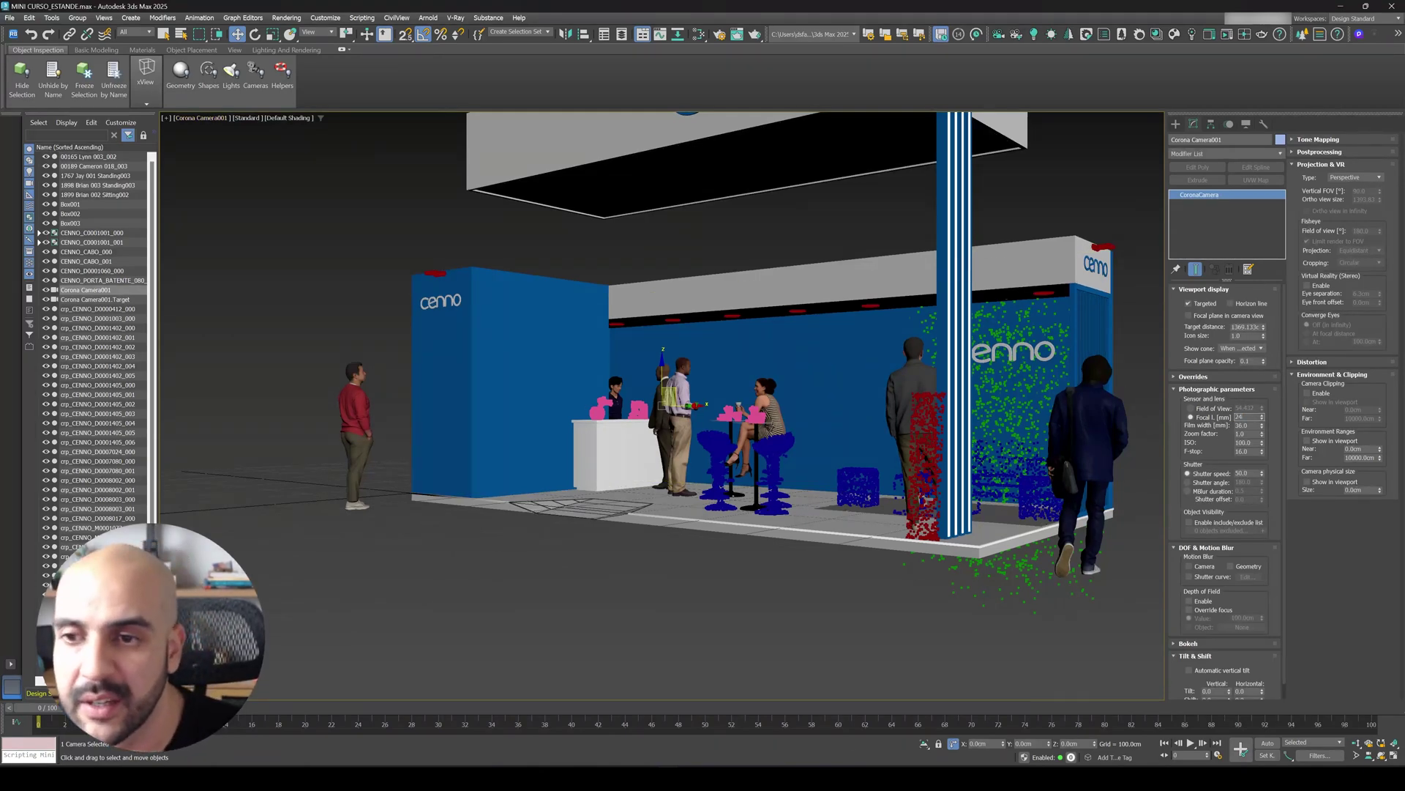
{"action": "key", "text": "Return"}
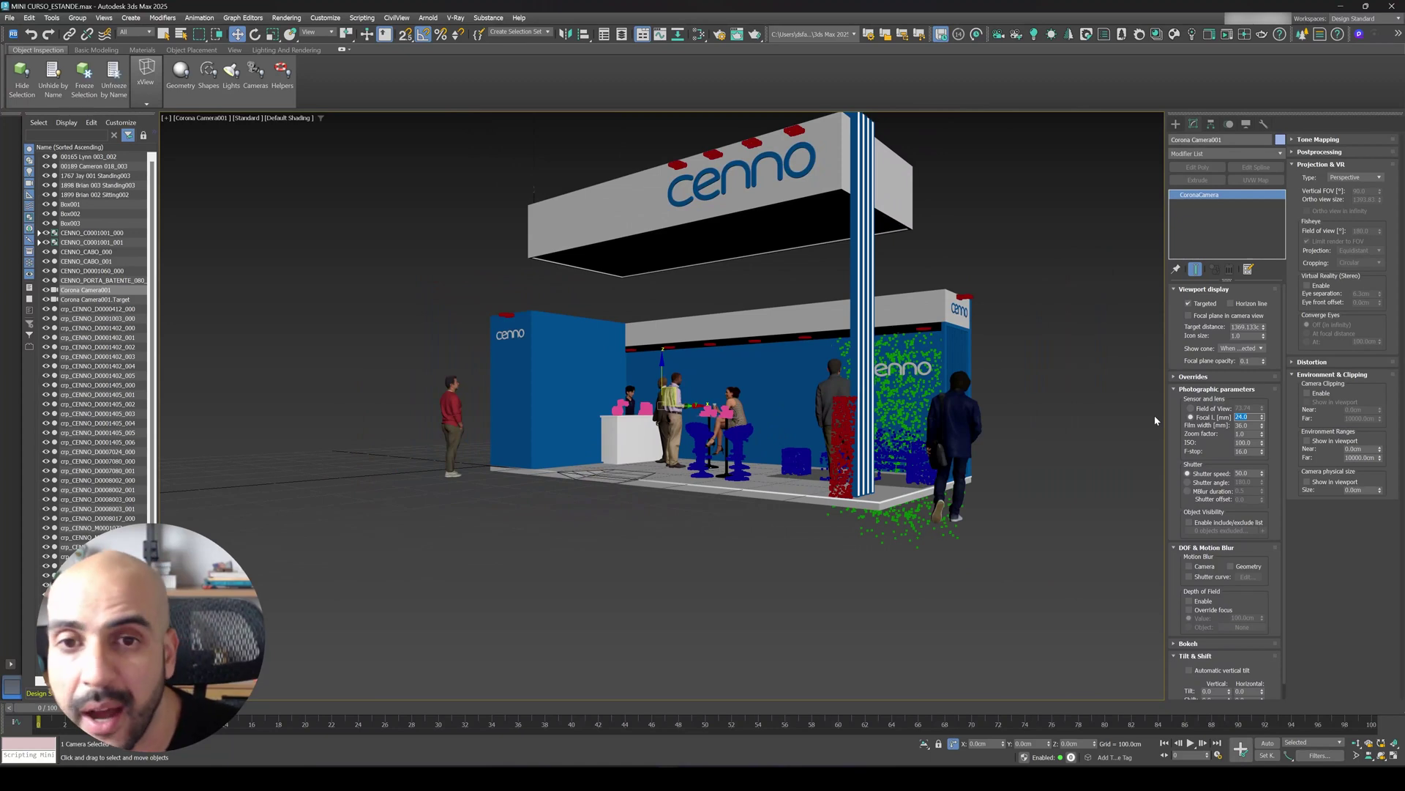
{"action": "type", "text": "25"}
{"action": "key", "text": "Return"}
{"action": "left_click", "coordinate": [1039, 261]}
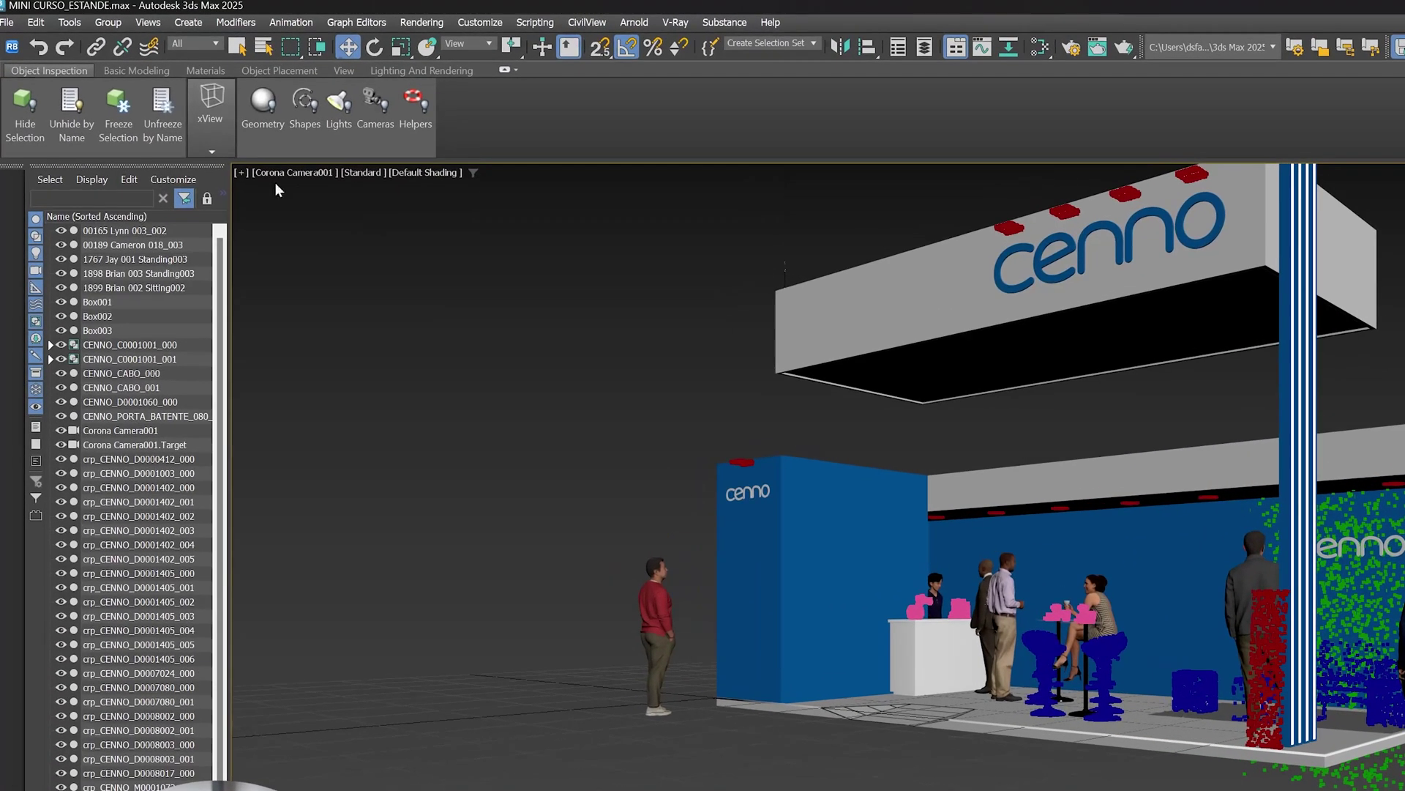
Configure the viewport layout as two equal viewports side by side
{"action": "left_click", "coordinate": [241, 173]}
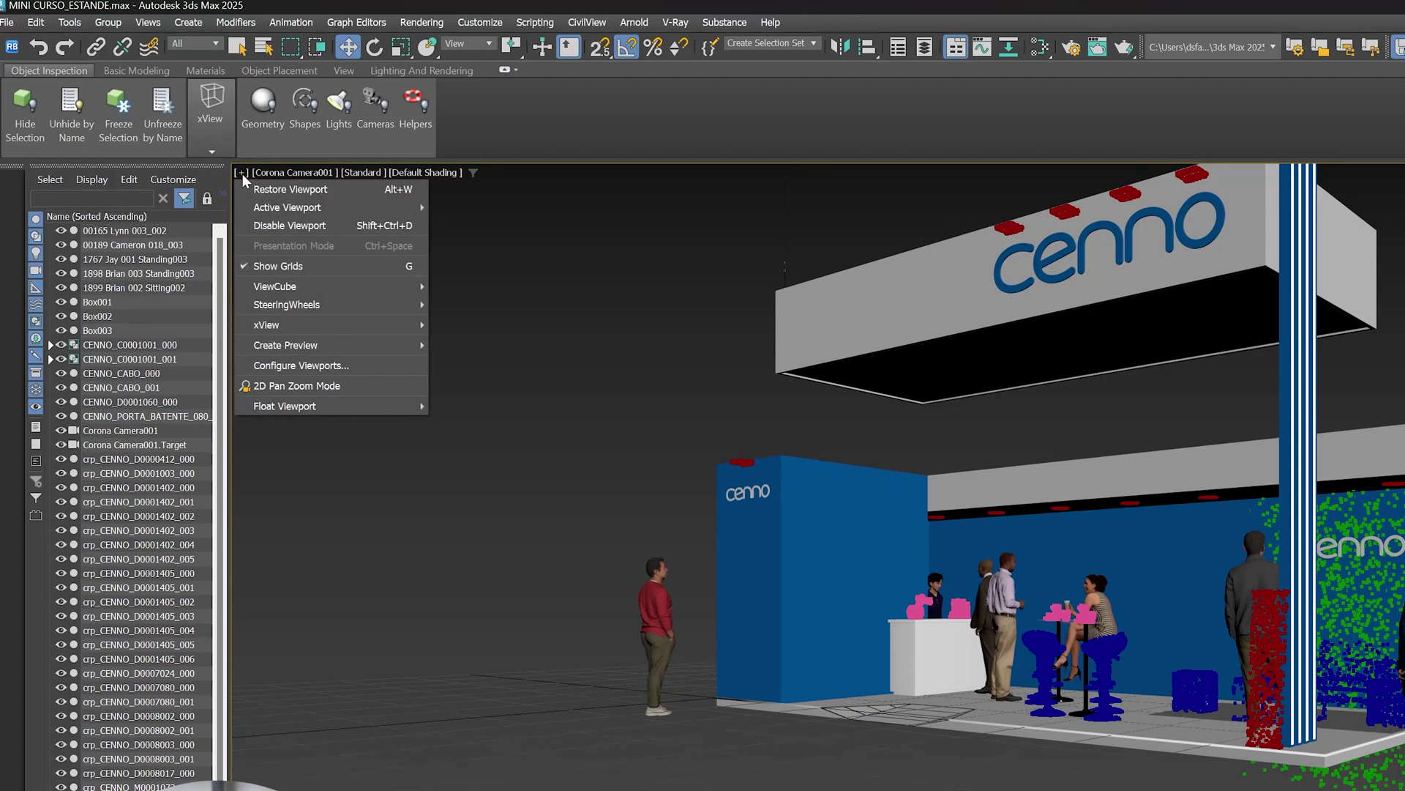
{"action": "left_click", "coordinate": [316, 365]}
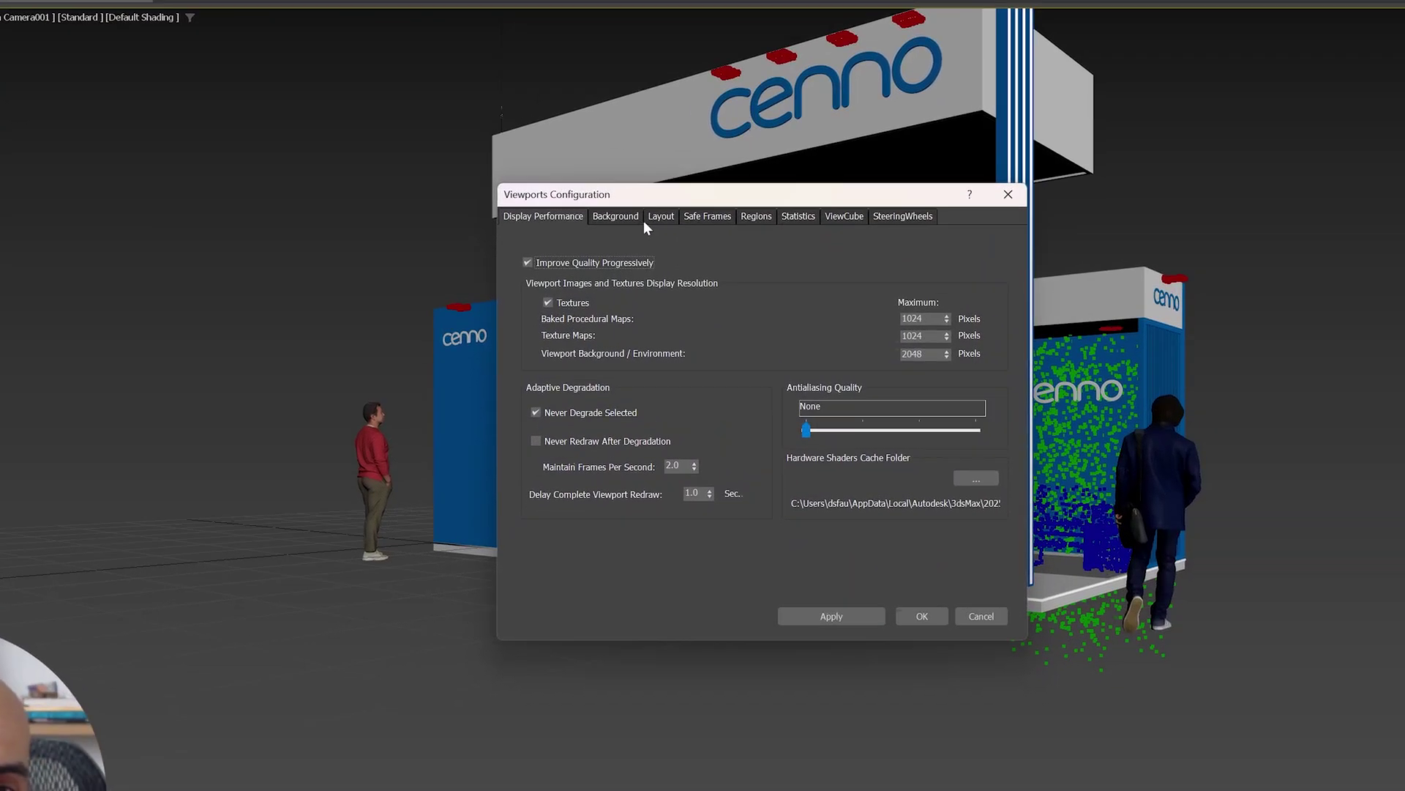
{"action": "left_click", "coordinate": [946, 377]}
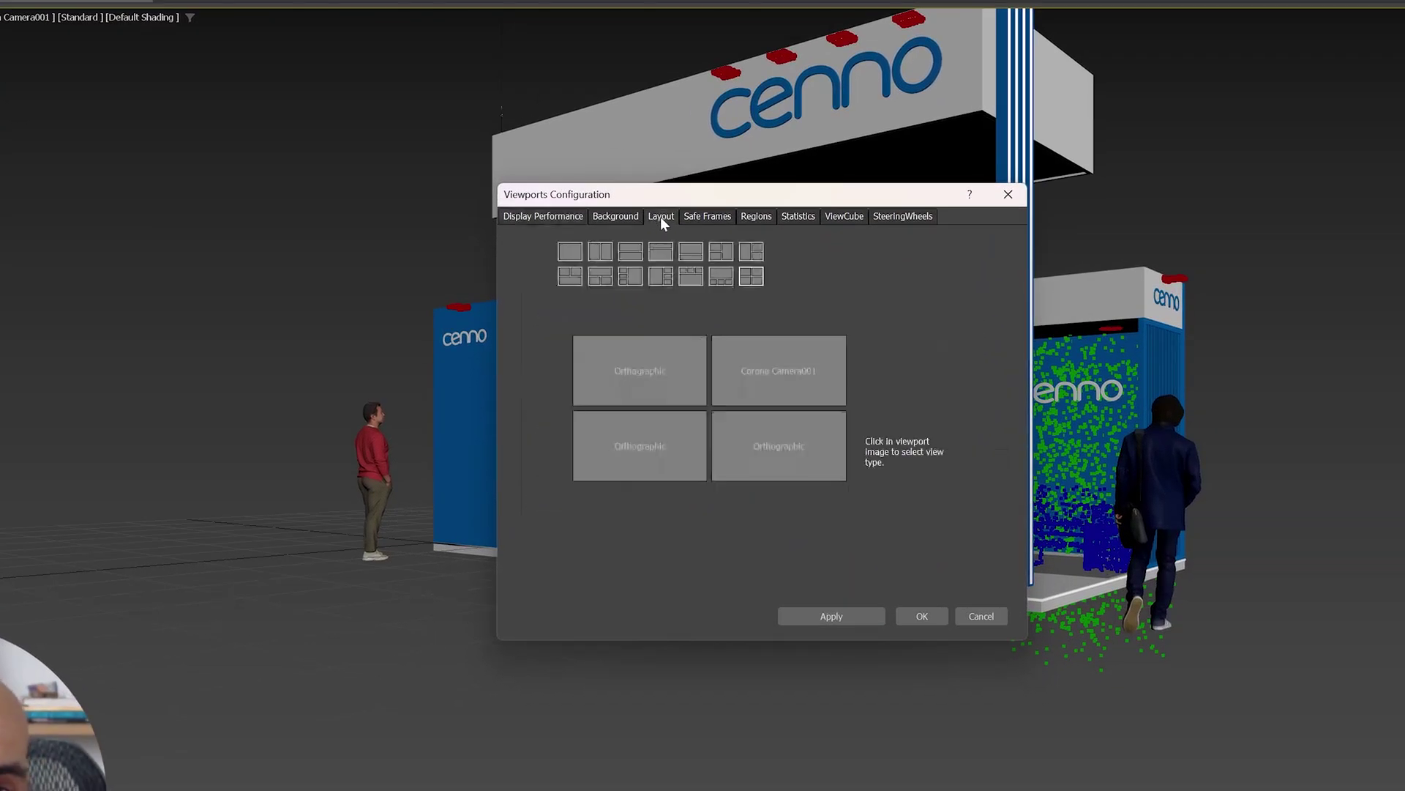
{"action": "left_click", "coordinate": [721, 253]}
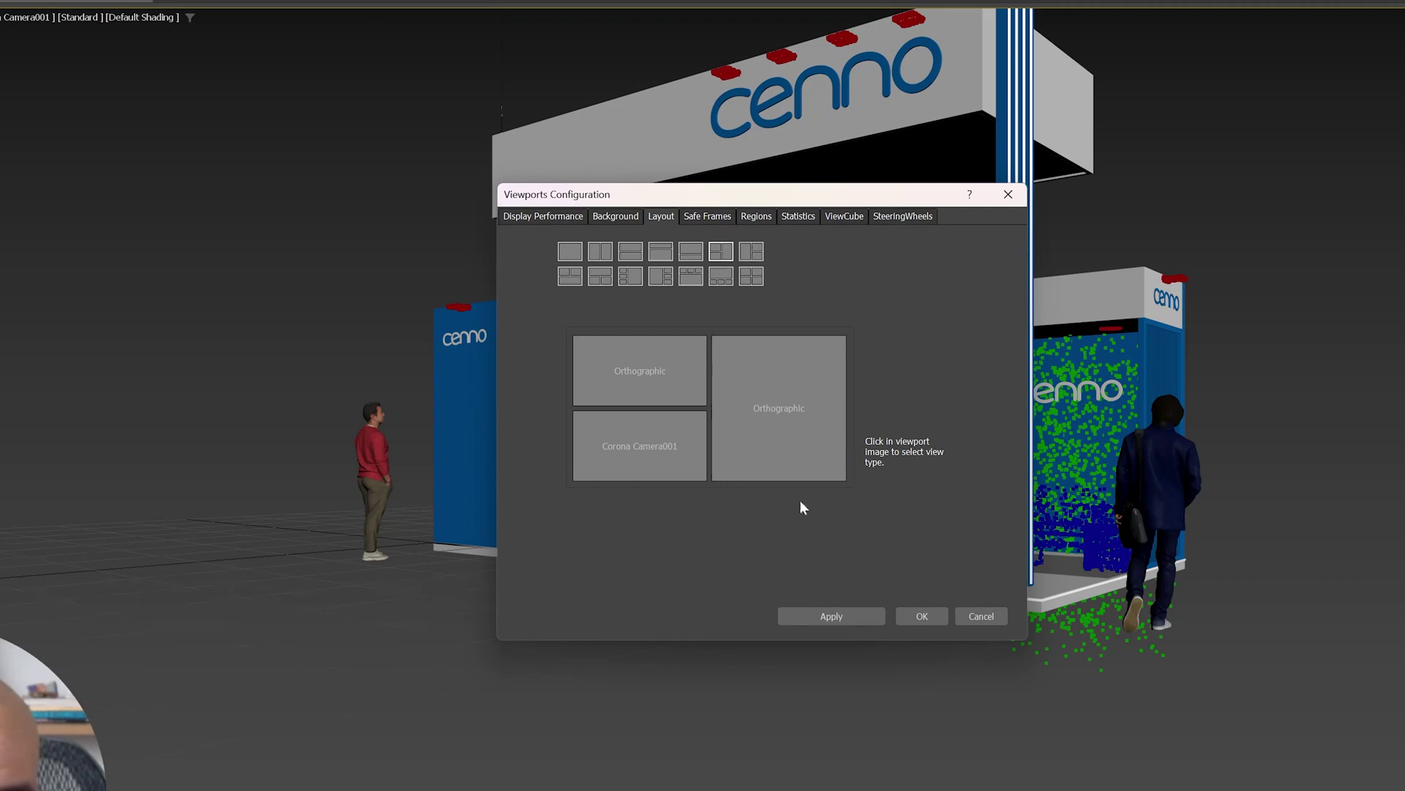
{"action": "left_click", "coordinate": [630, 276]}
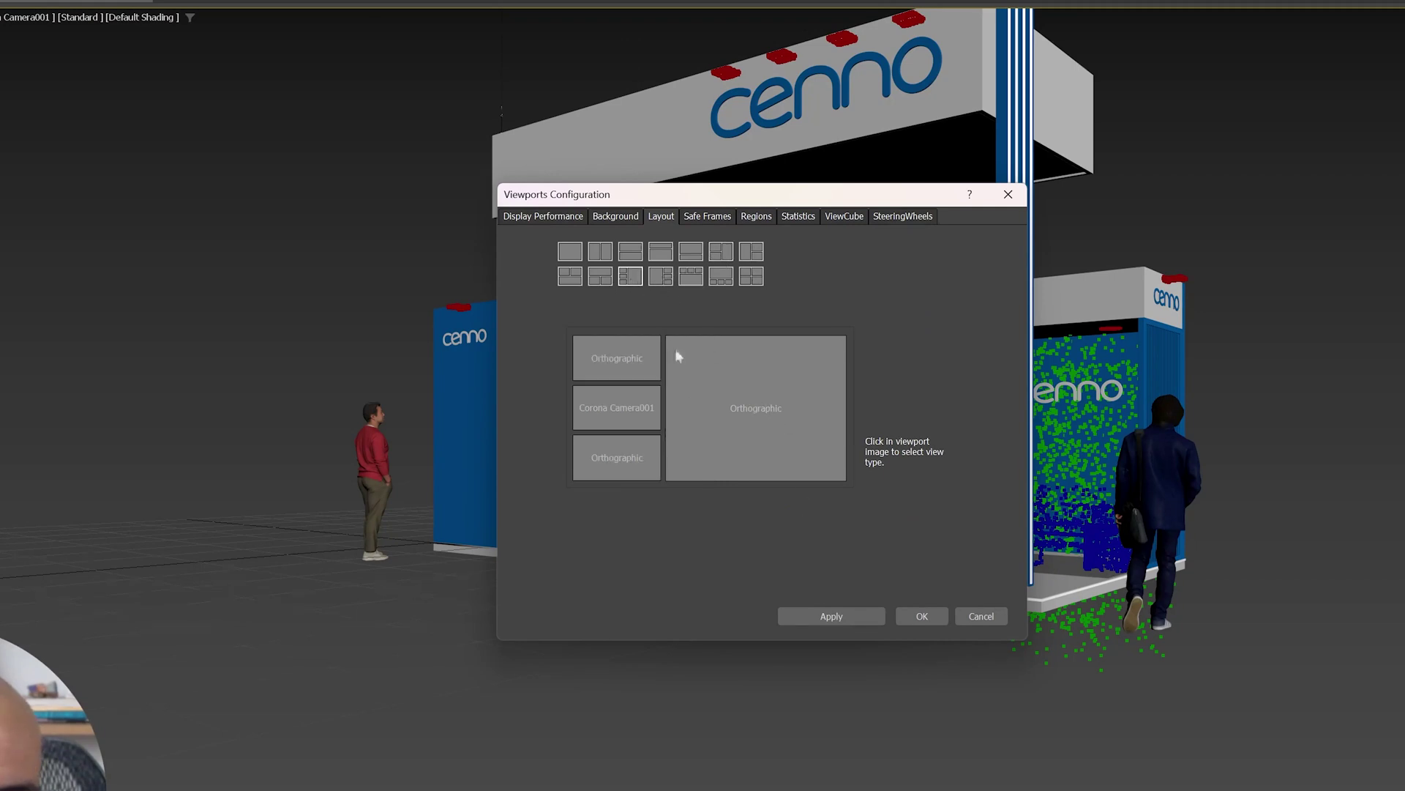
{"action": "left_click", "coordinate": [601, 252]}
{"action": "left_click", "coordinate": [832, 616]}
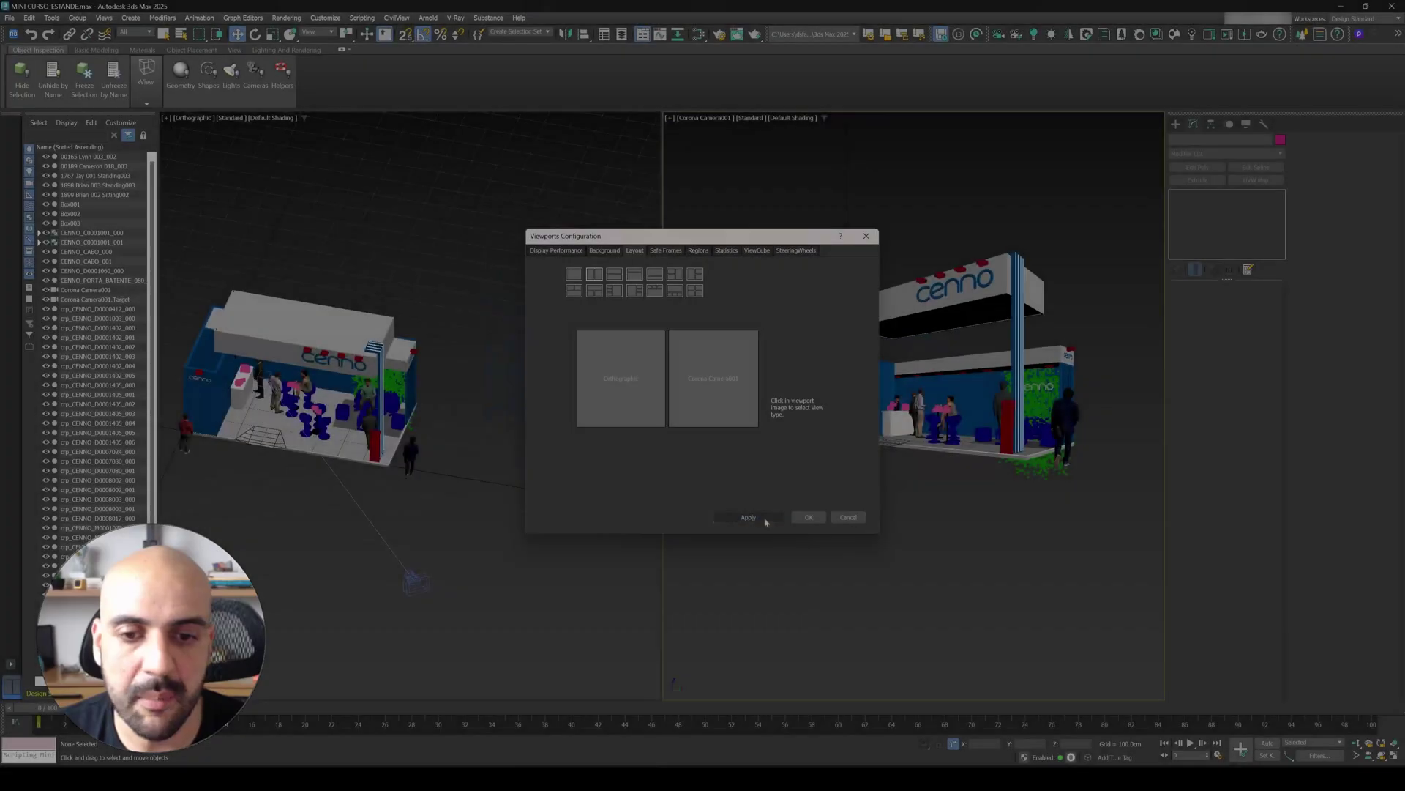
{"action": "left_click", "coordinate": [809, 518]}
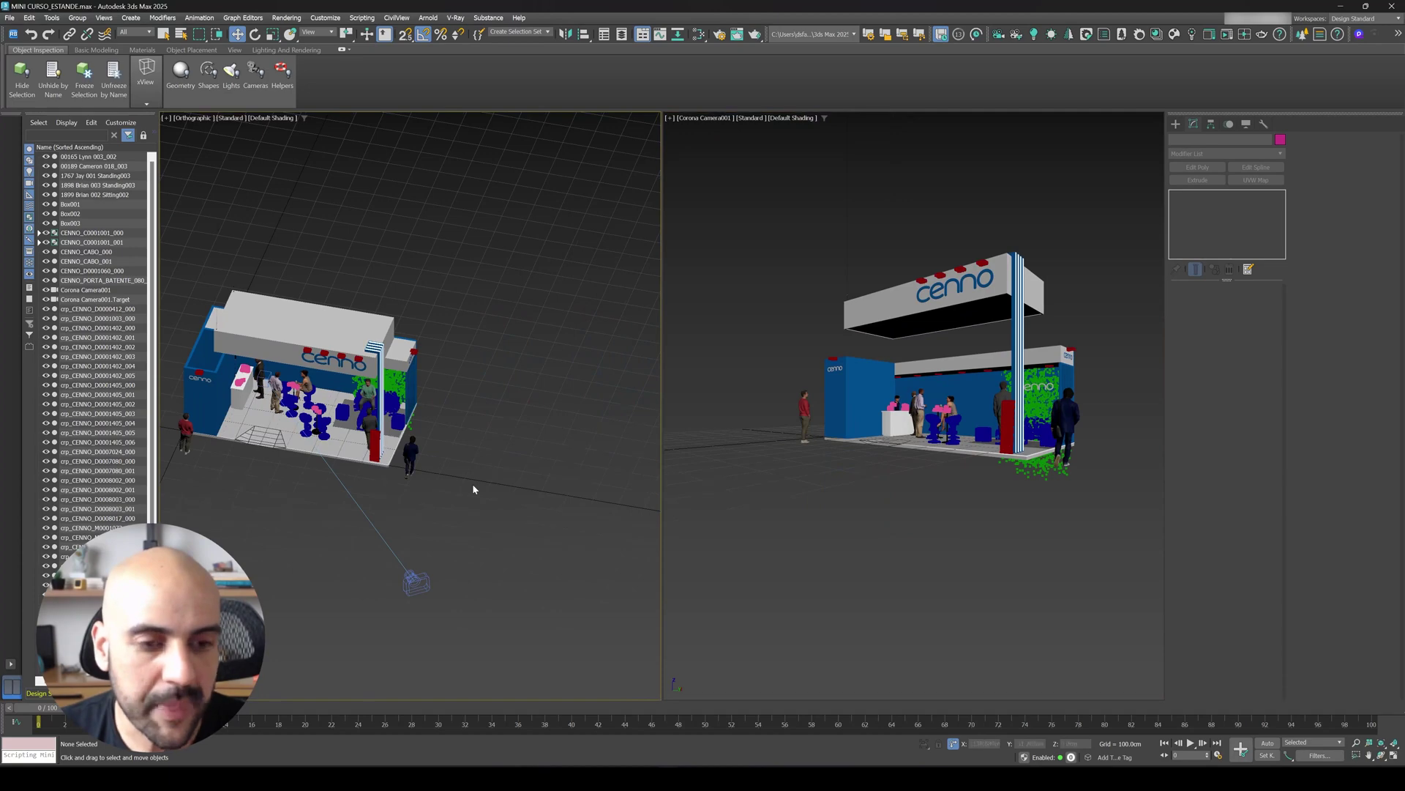
Switch the Orthographic viewport to the Corona camera's view and show its safe frames
{"action": "key", "text": "c"}
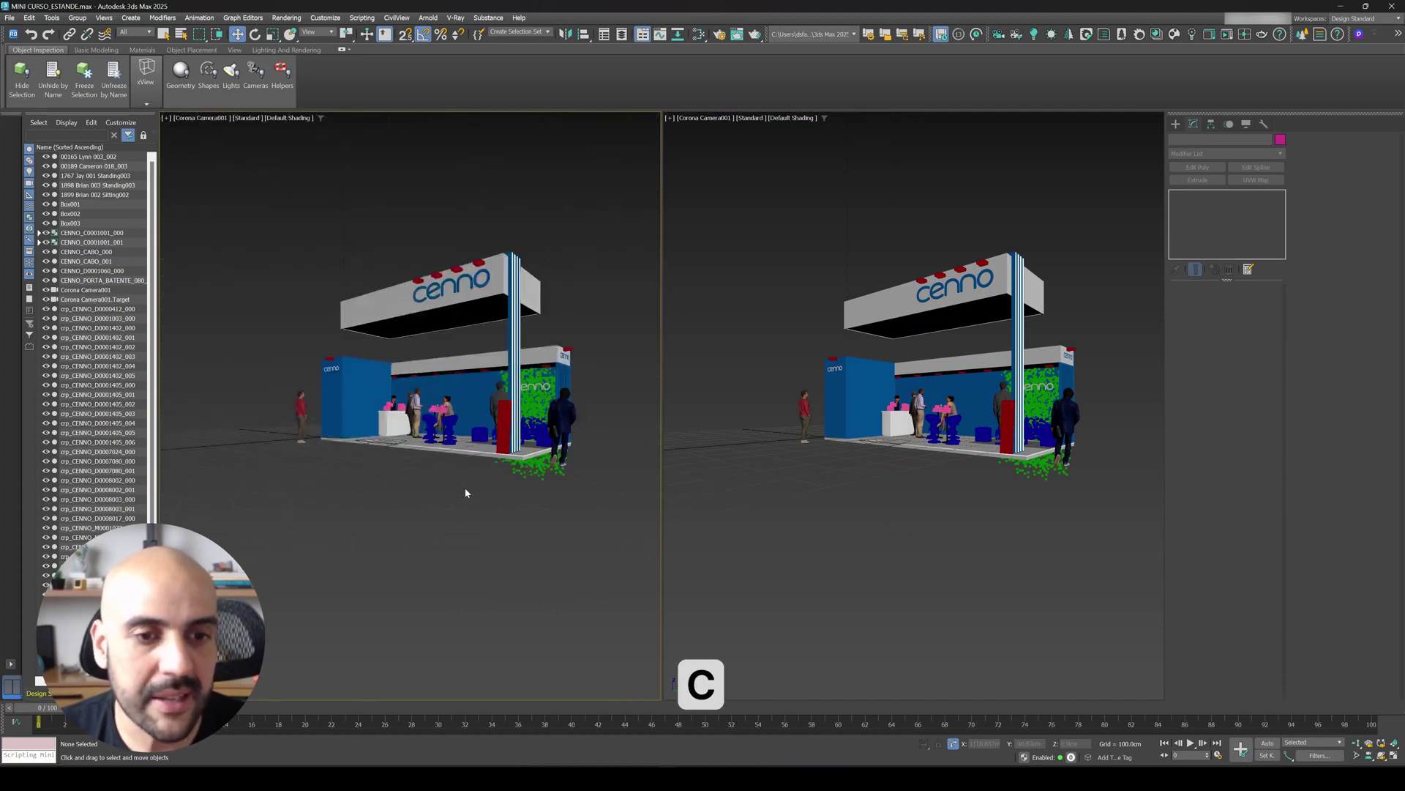
{"action": "left_click", "coordinate": [388, 246]}
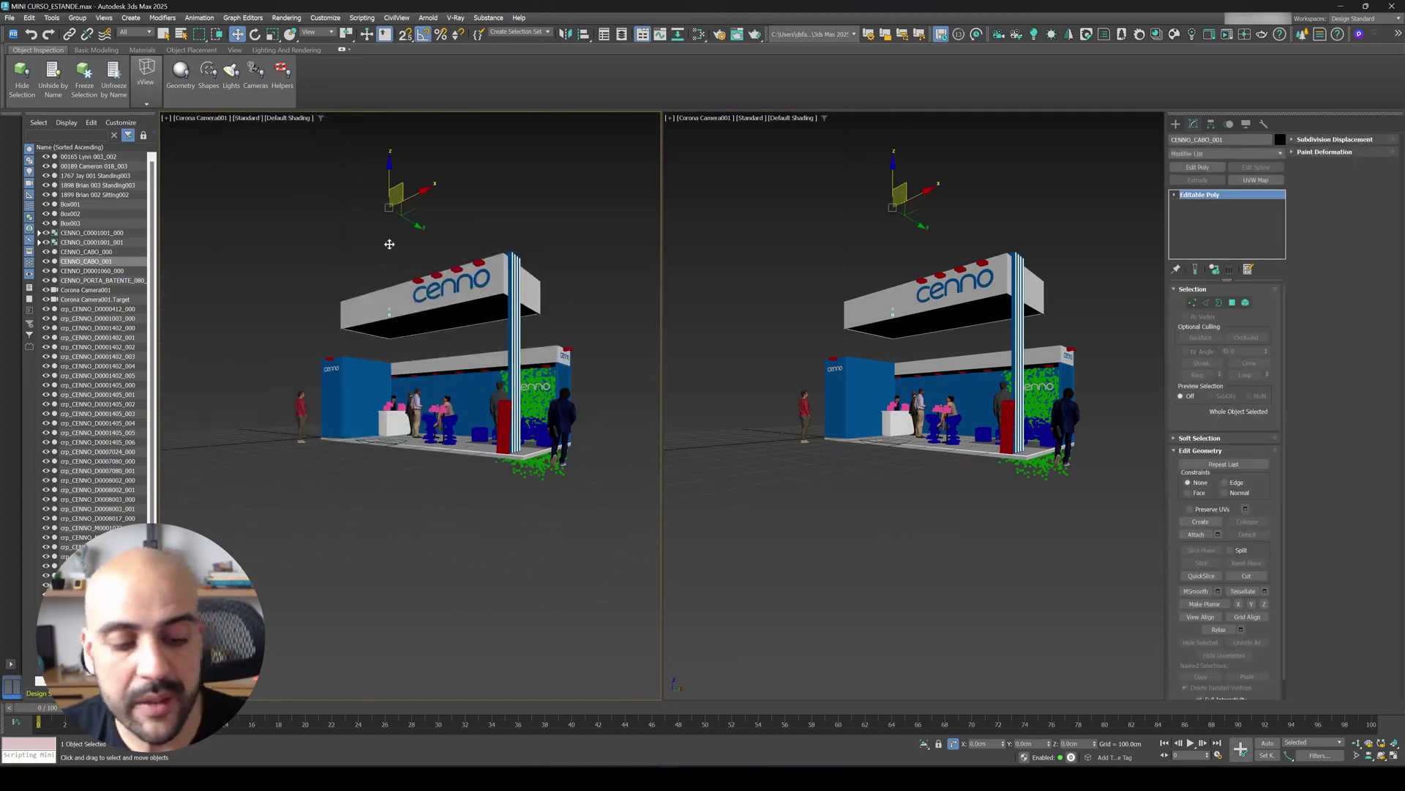
{"action": "key", "text": "shift+f"}
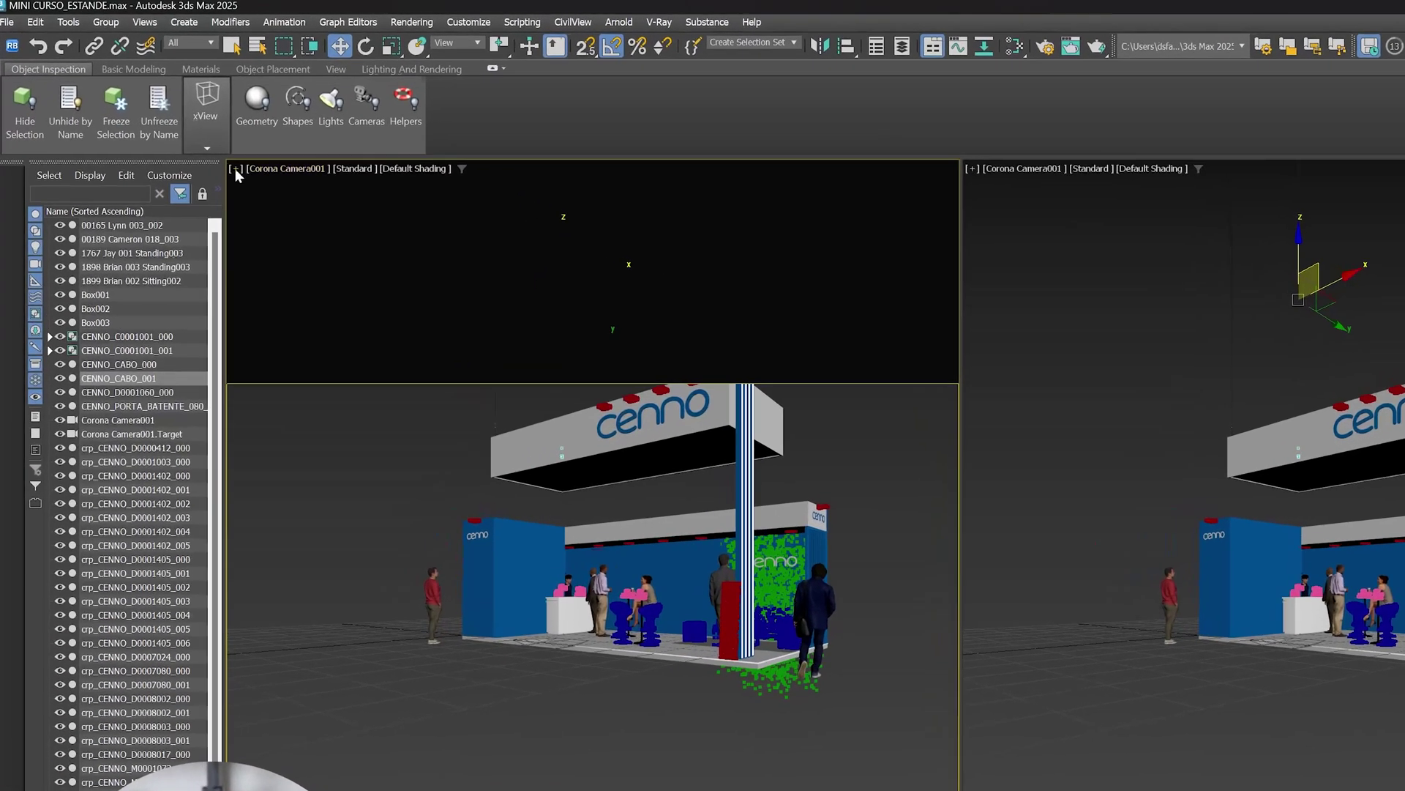
Enable Action Safe and the 4 x 3 12-Field Grid in the viewport's safe frame settings
{"action": "left_click", "coordinate": [164, 118]}
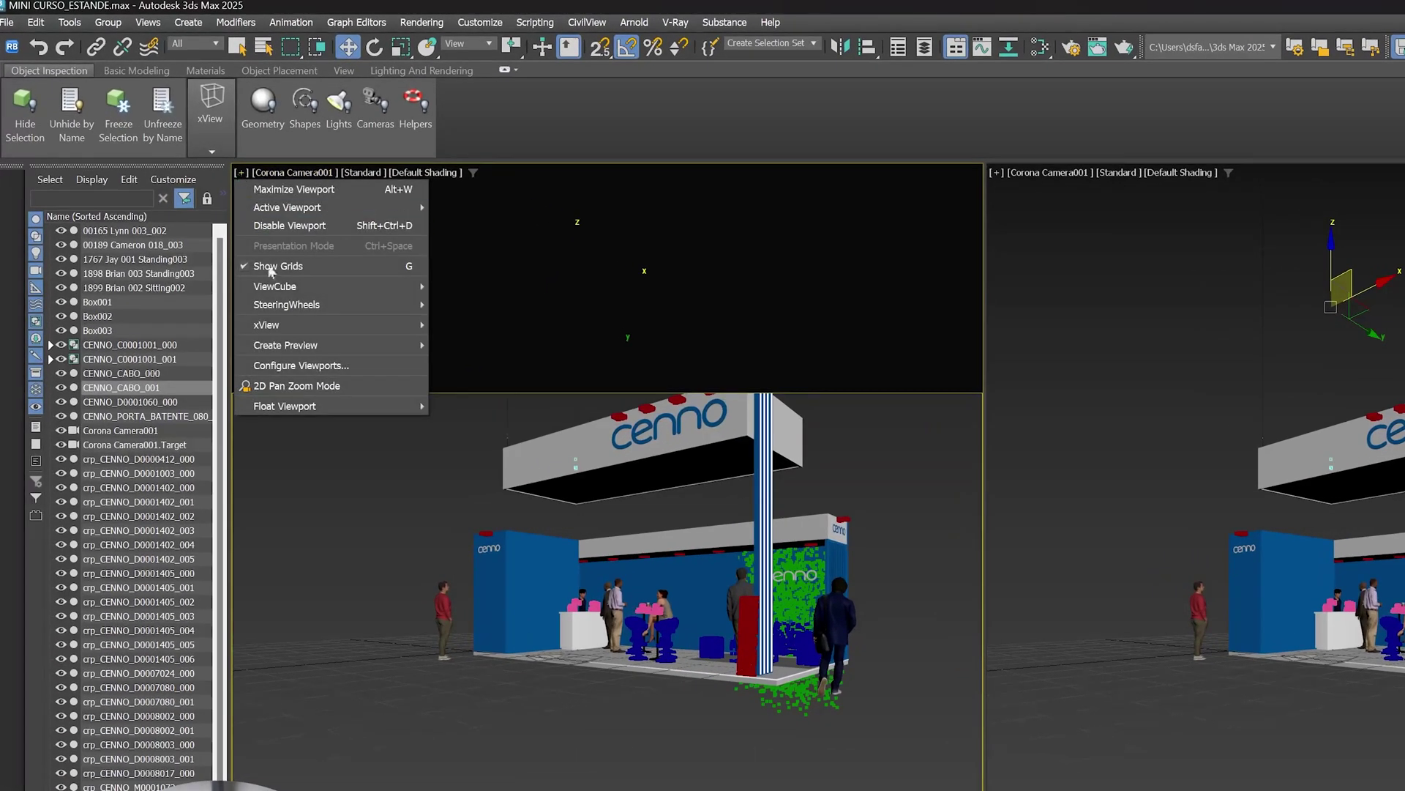
{"action": "left_click", "coordinate": [298, 368]}
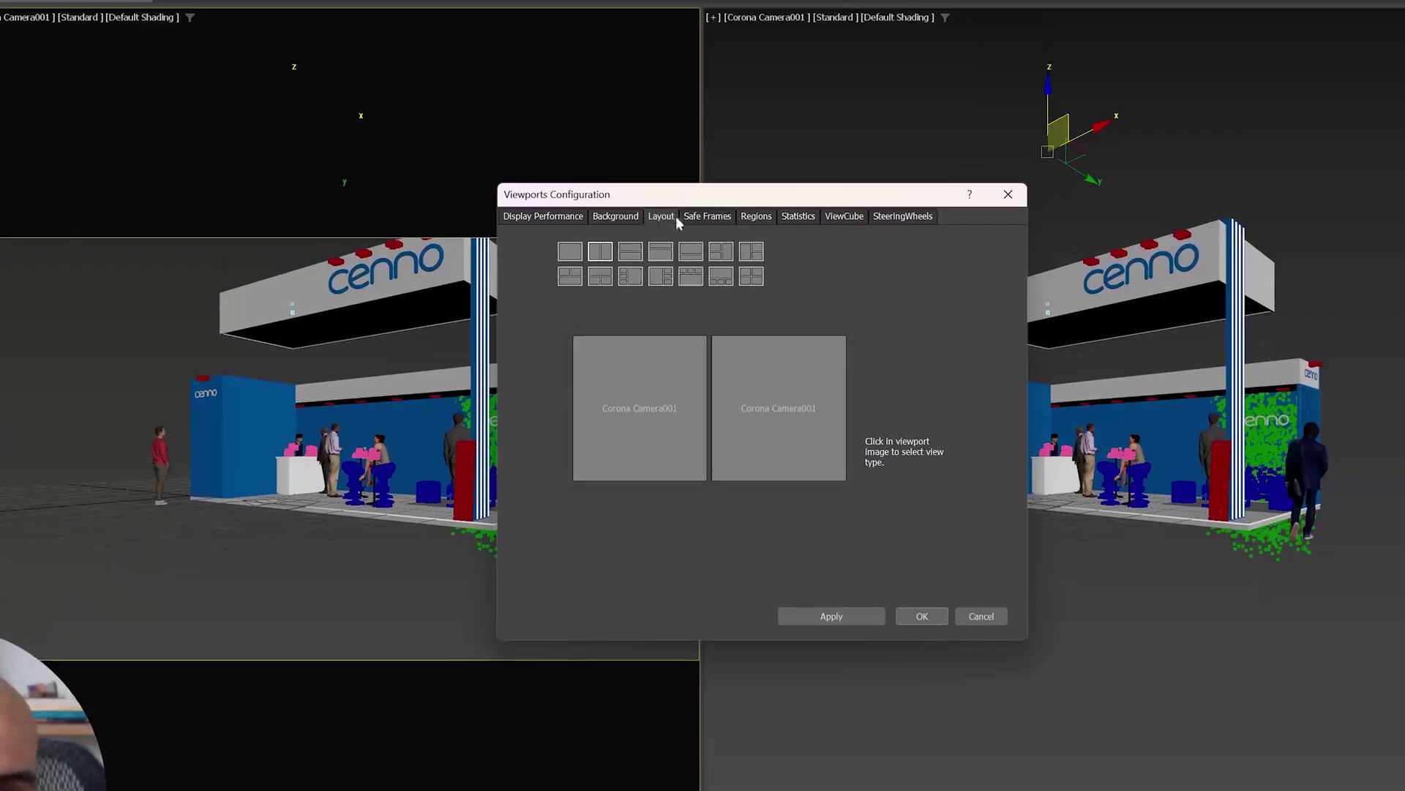
{"action": "left_click", "coordinate": [982, 375]}
{"action": "left_click", "coordinate": [647, 345]}
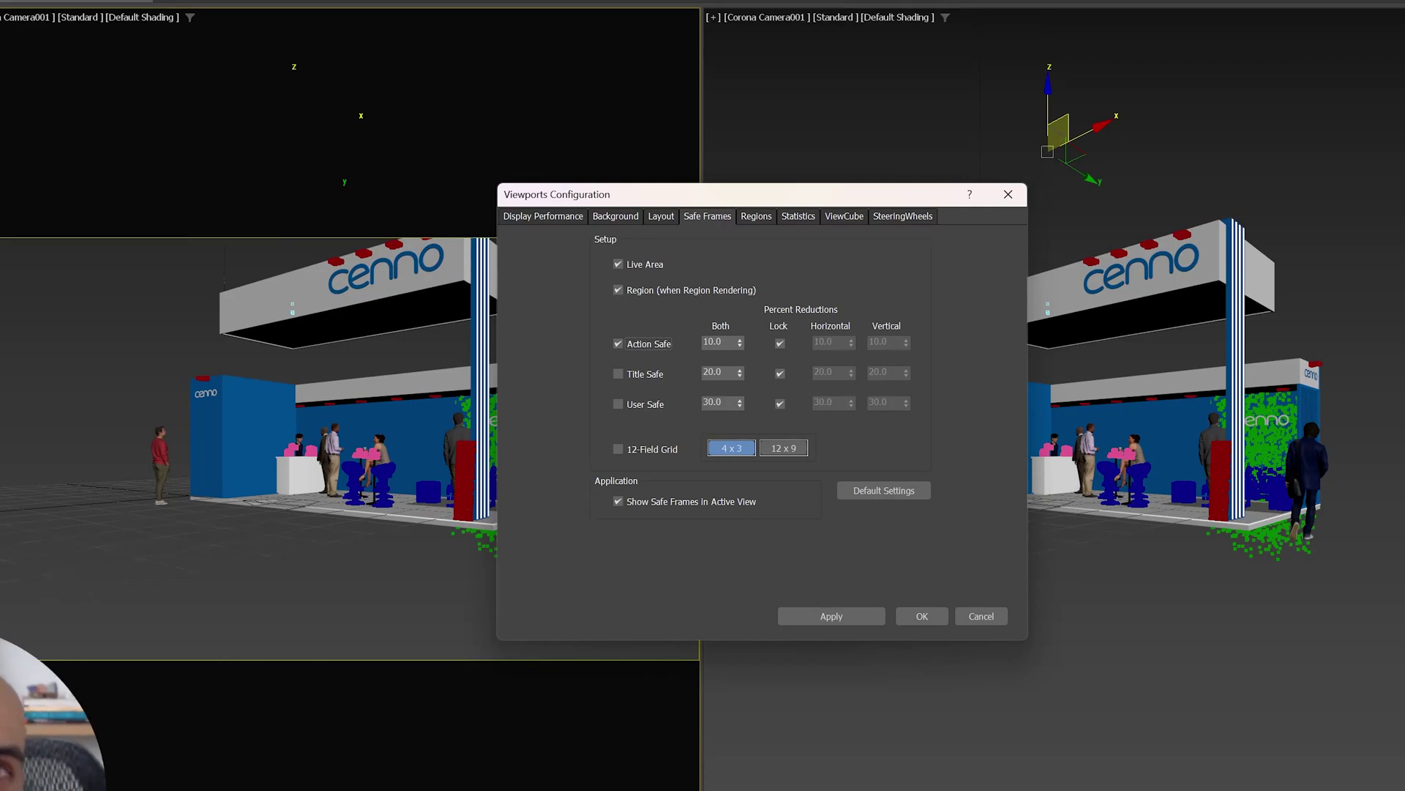
{"action": "left_click", "coordinate": [649, 451]}
{"action": "left_click", "coordinate": [837, 615]}
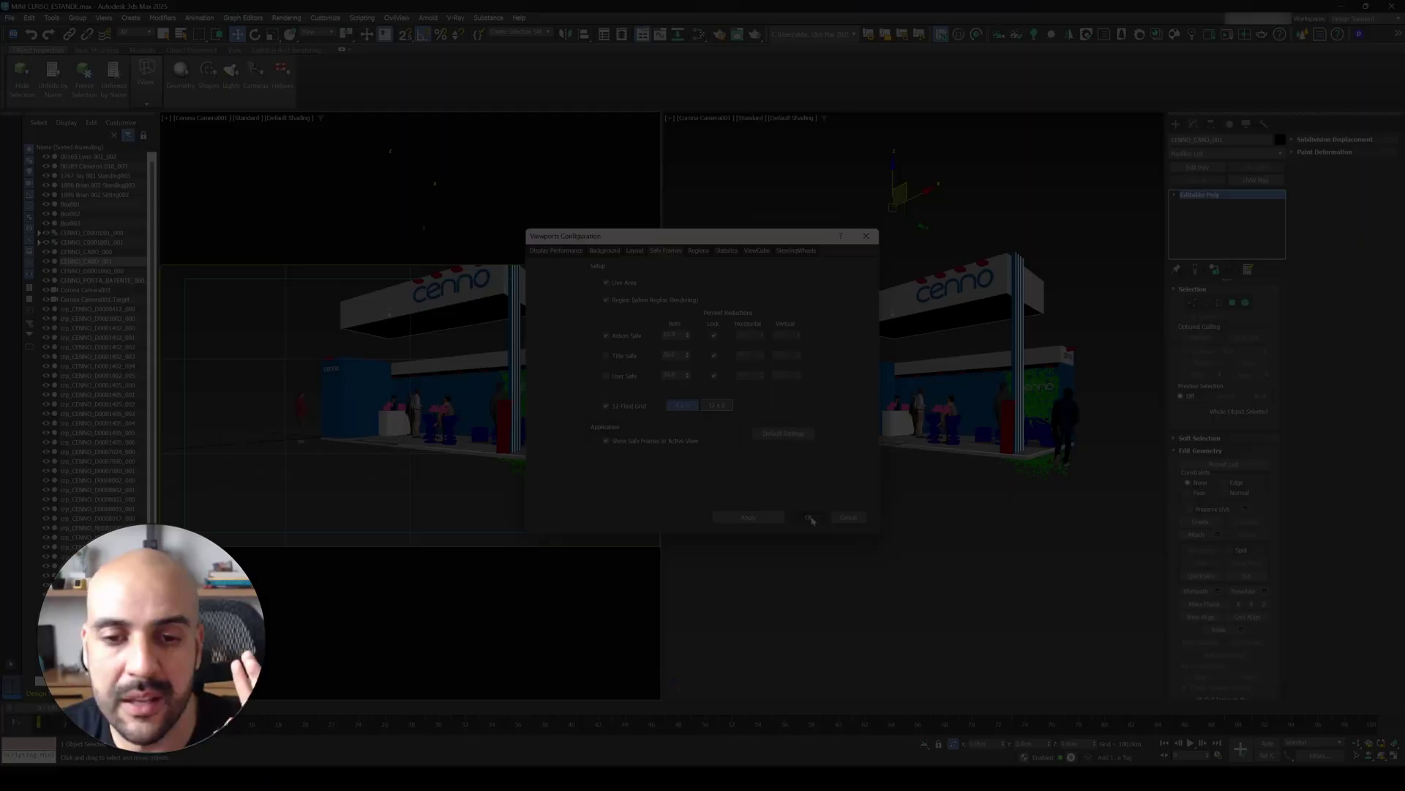
{"action": "left_click", "coordinate": [924, 617]}
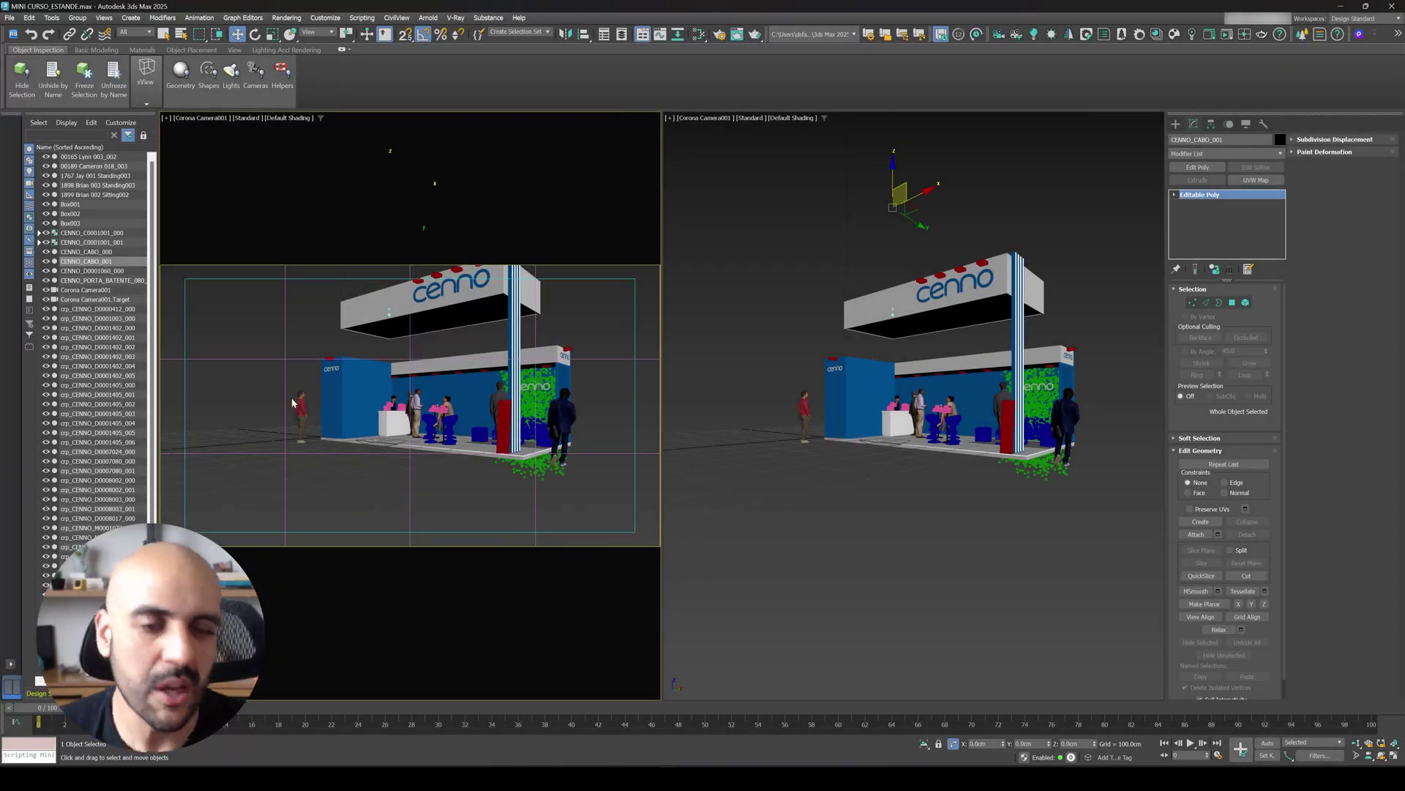
Show the Top view in the viewport without safe frames, move the camera together with its target towards the stand, and select the camera
{"action": "left_click", "coordinate": [883, 249]}
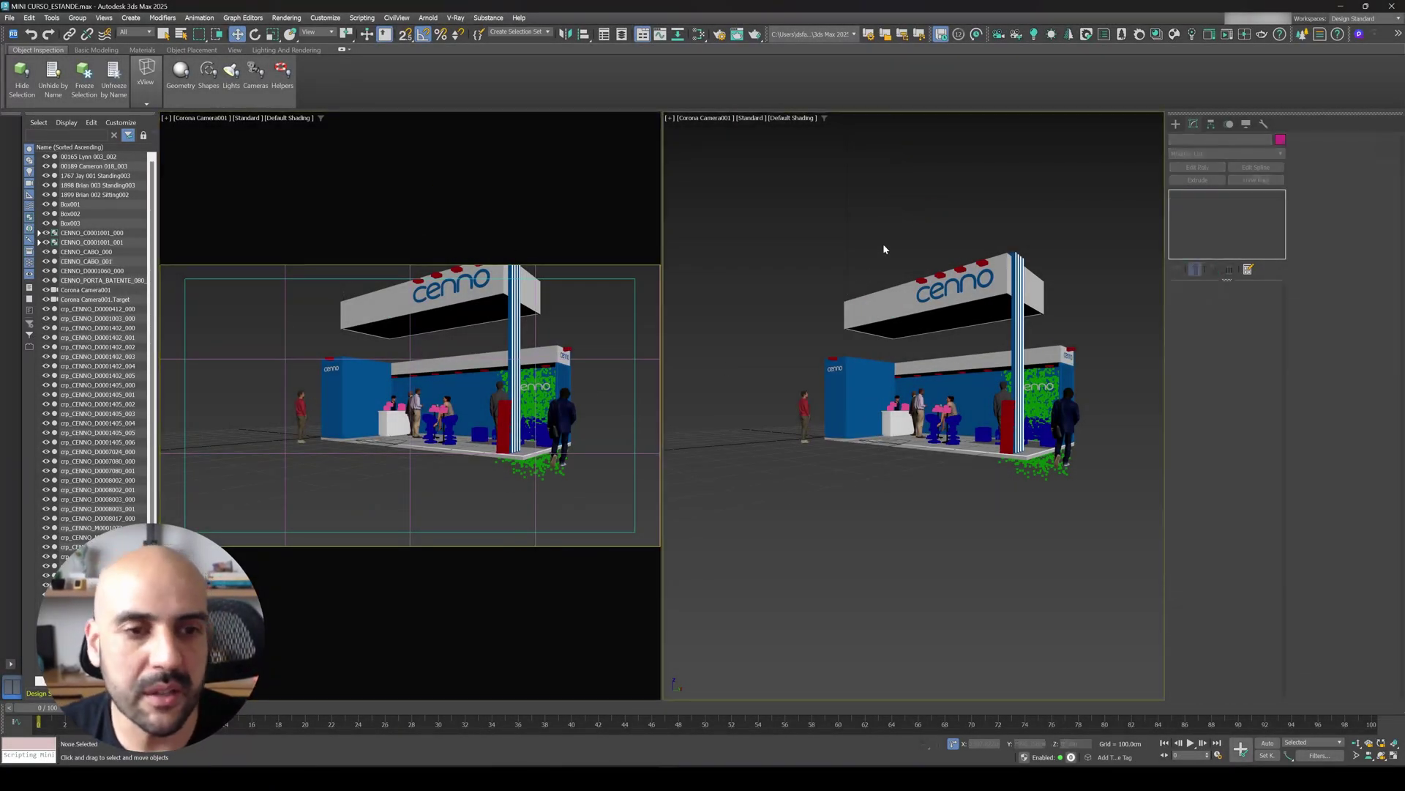
{"action": "key", "text": "t"}
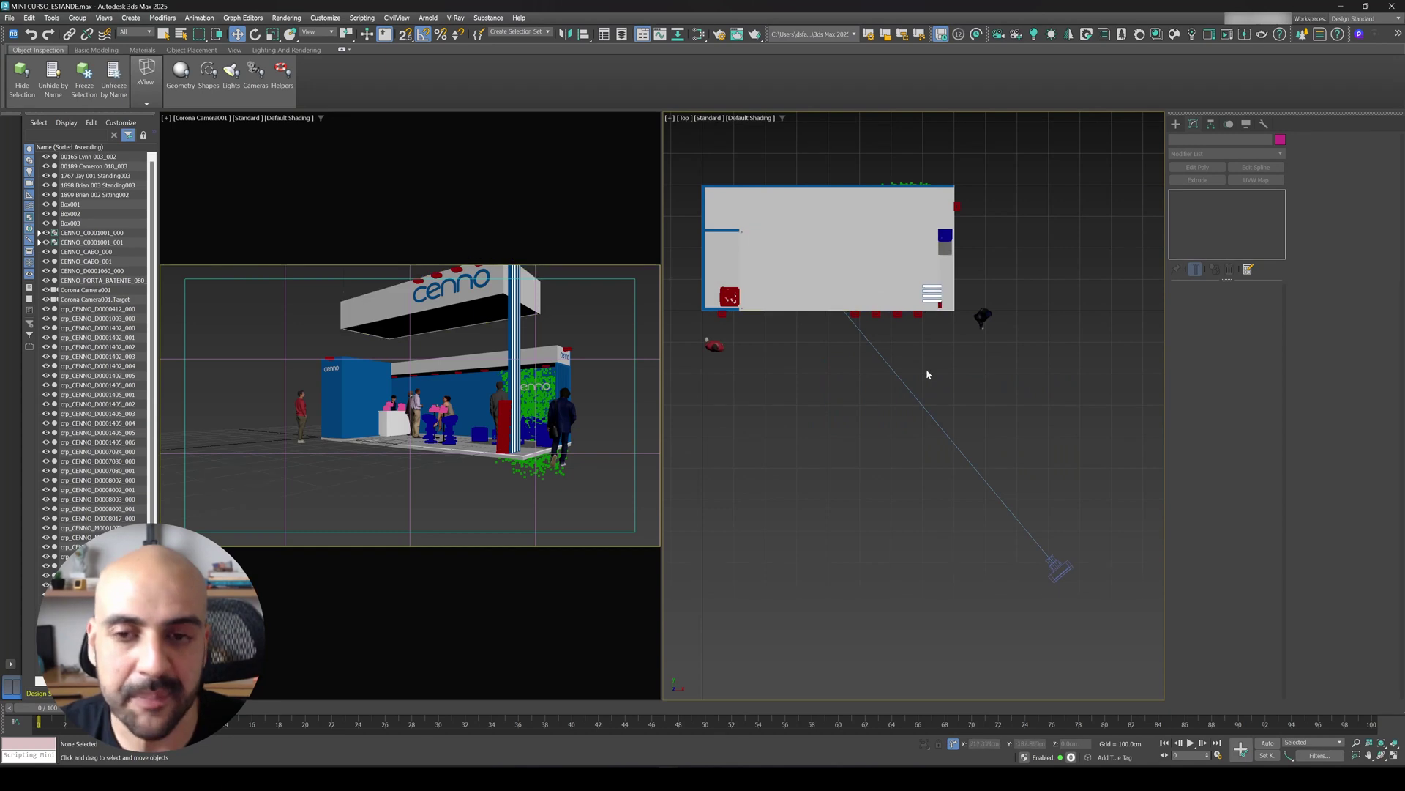
{"action": "left_click", "coordinate": [1033, 537]}
{"action": "left_click_drag", "start_coordinate": [938, 388], "coordinate": [956, 309]}
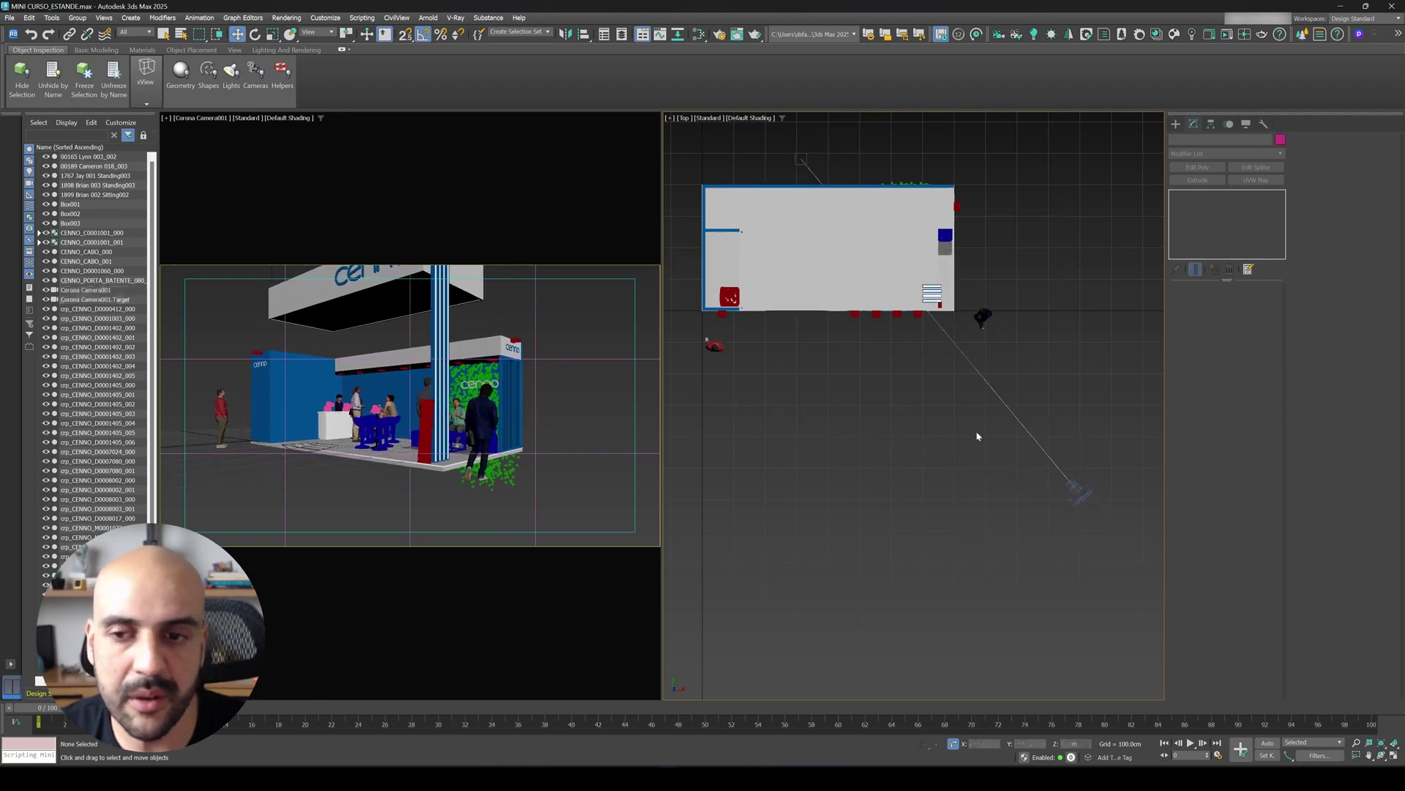
{"action": "left_click", "coordinate": [1076, 489]}
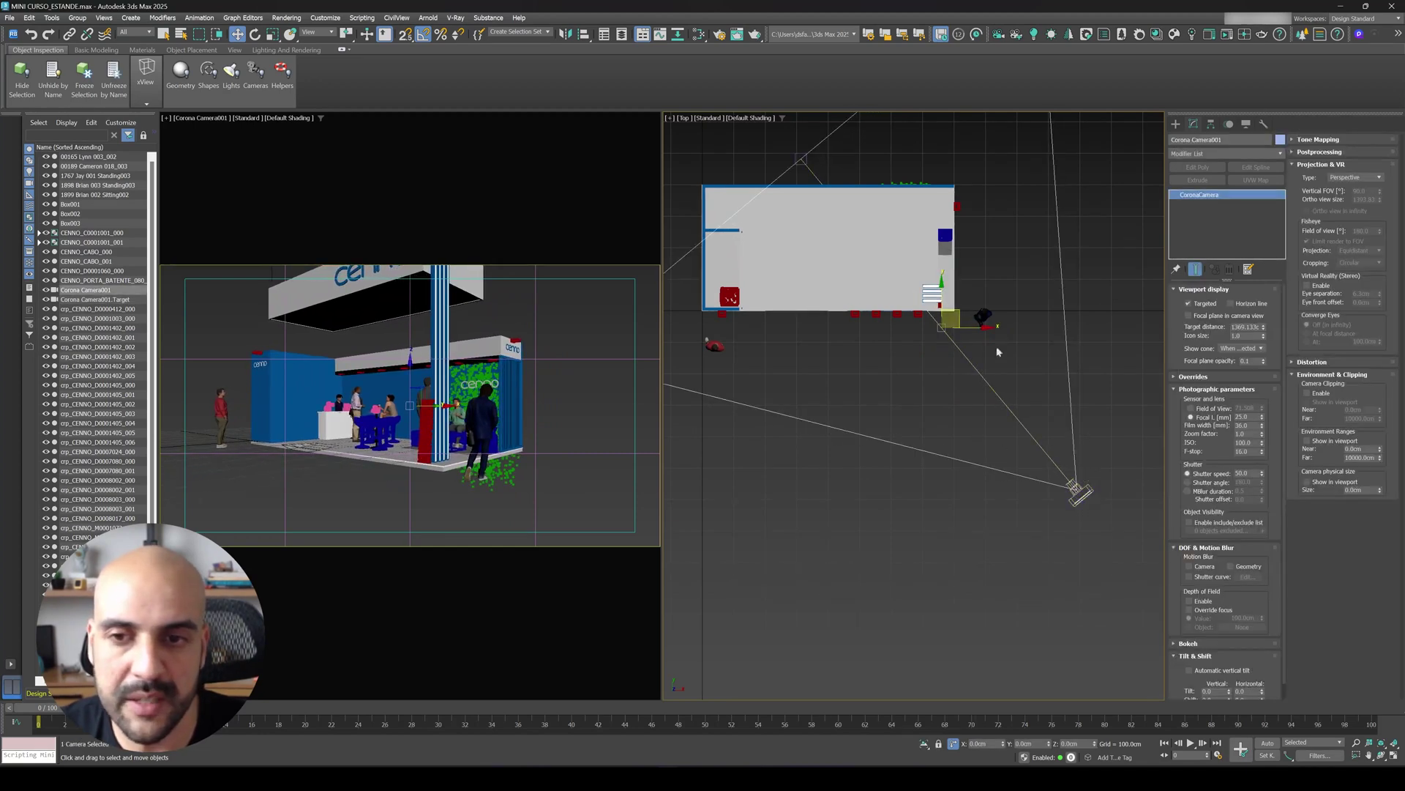
Move the camera alone in the Top view, closer to the stand and slightly towards its front, to adjust the framing
{"action": "left_click", "coordinate": [1089, 499]}
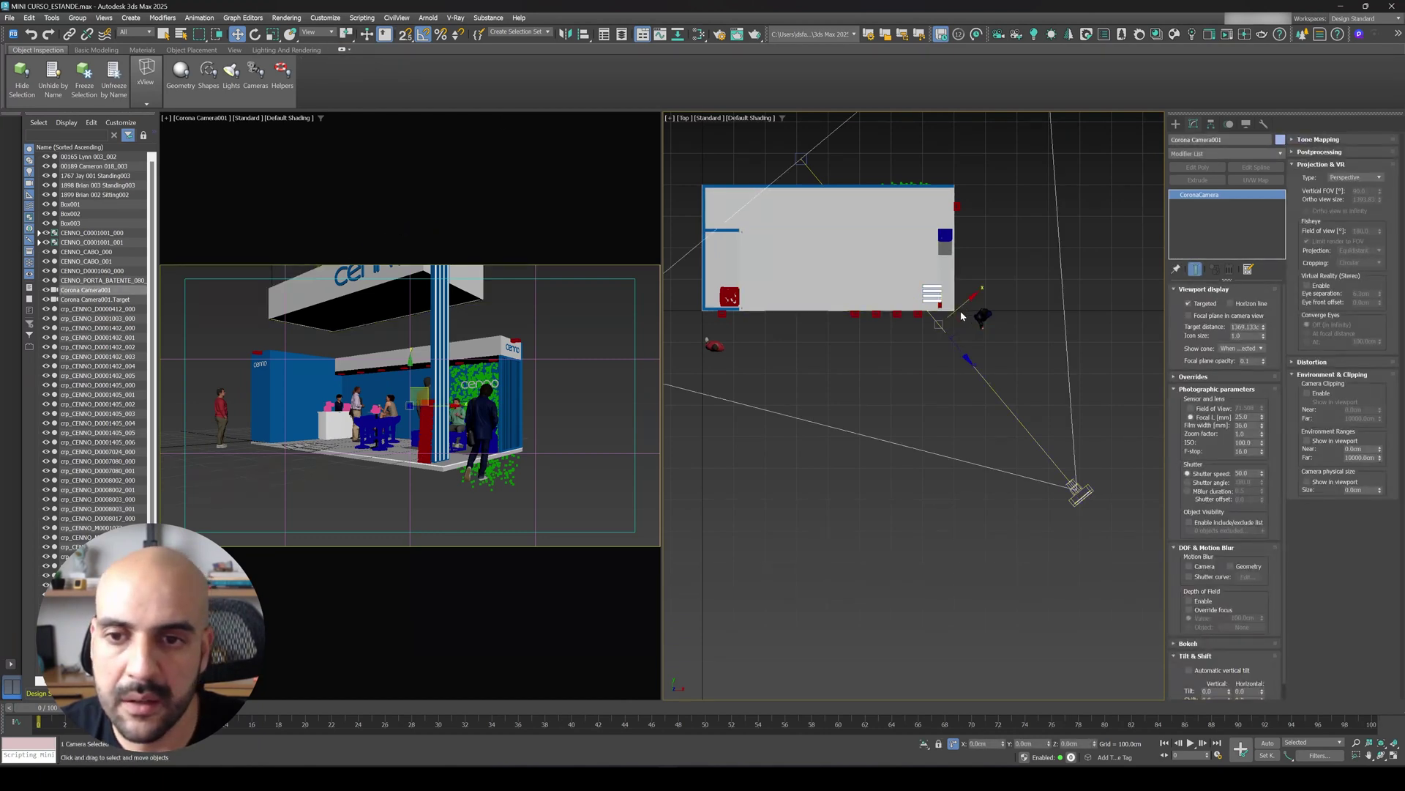
{"action": "left_click", "coordinate": [960, 310]}
{"action": "left_click", "coordinate": [1086, 500]}
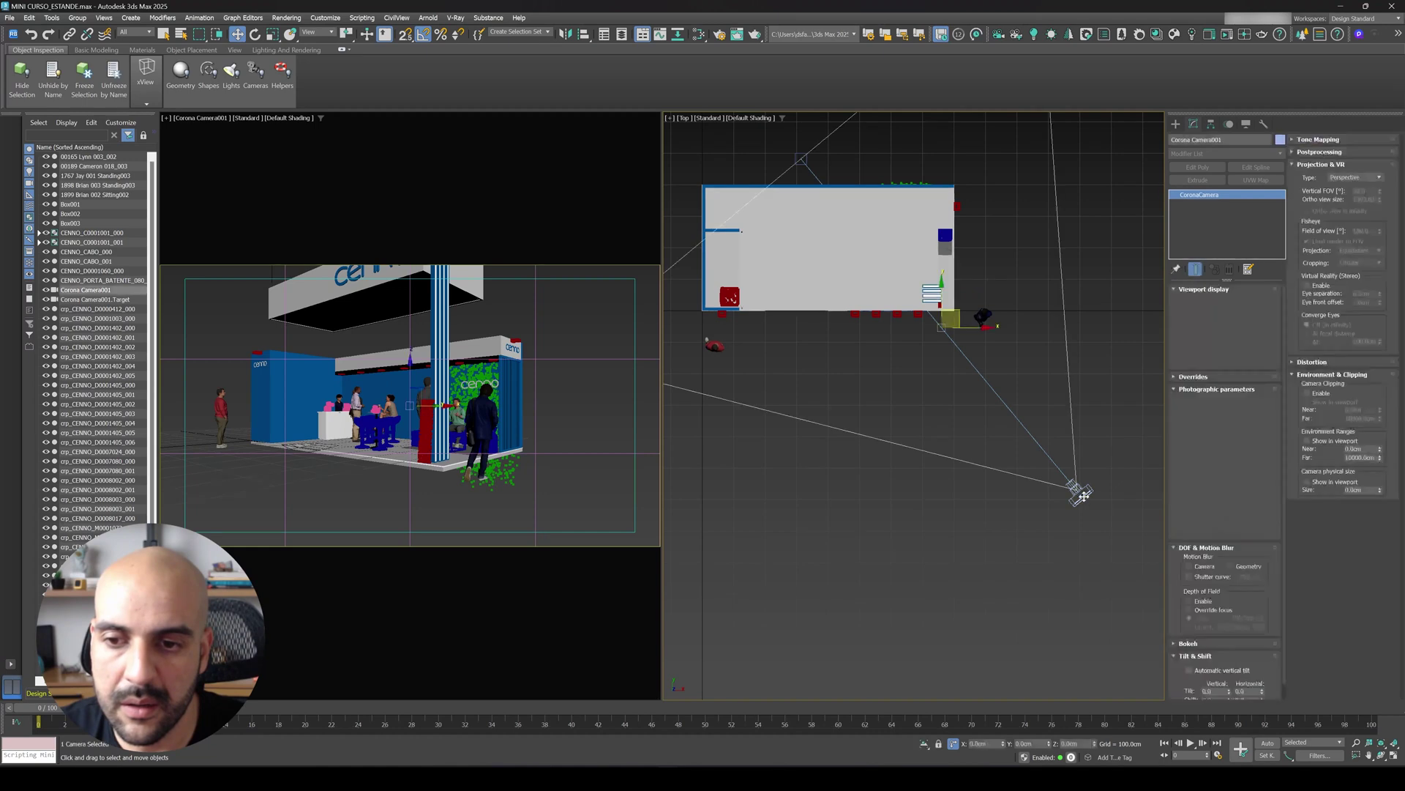
{"action": "left_click_drag", "start_coordinate": [1086, 500], "coordinate": [1065, 473]}
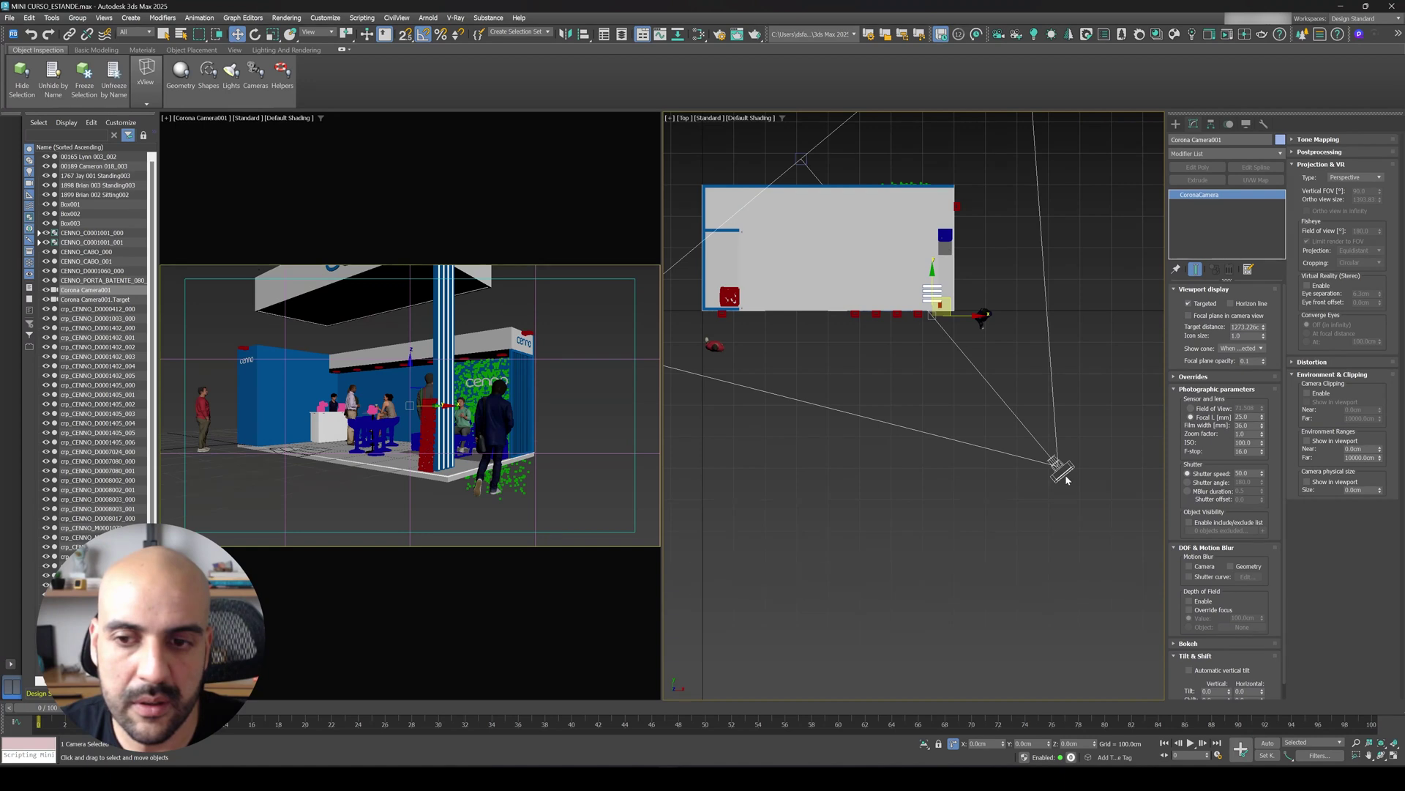
{"action": "left_click_drag", "start_coordinate": [1065, 472], "coordinate": [1045, 478]}
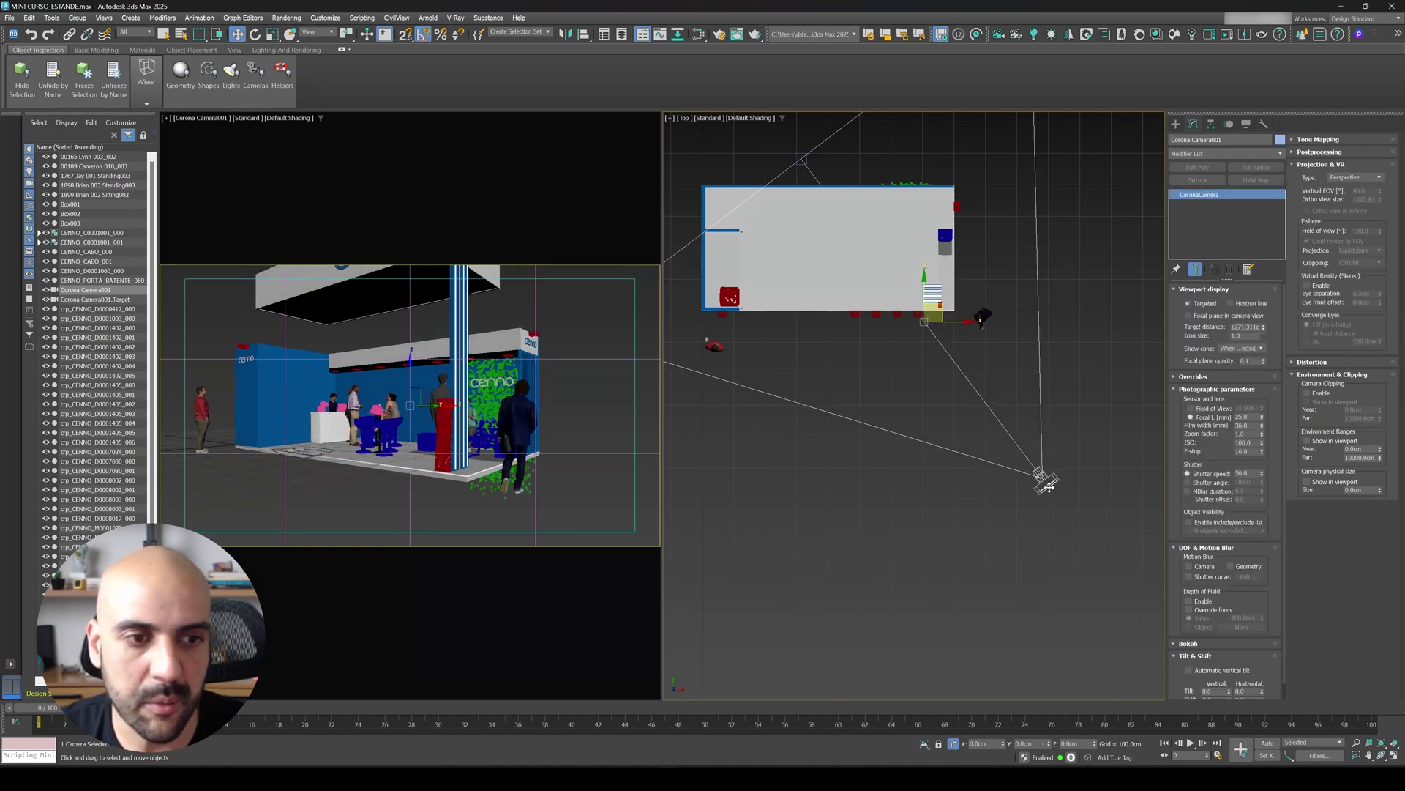
Shift the camera together with its target slightly in the Top view, and select the camera alone
{"action": "left_click", "coordinate": [981, 395]}
{"action": "left_click_drag", "start_coordinate": [981, 395], "coordinate": [975, 401]}
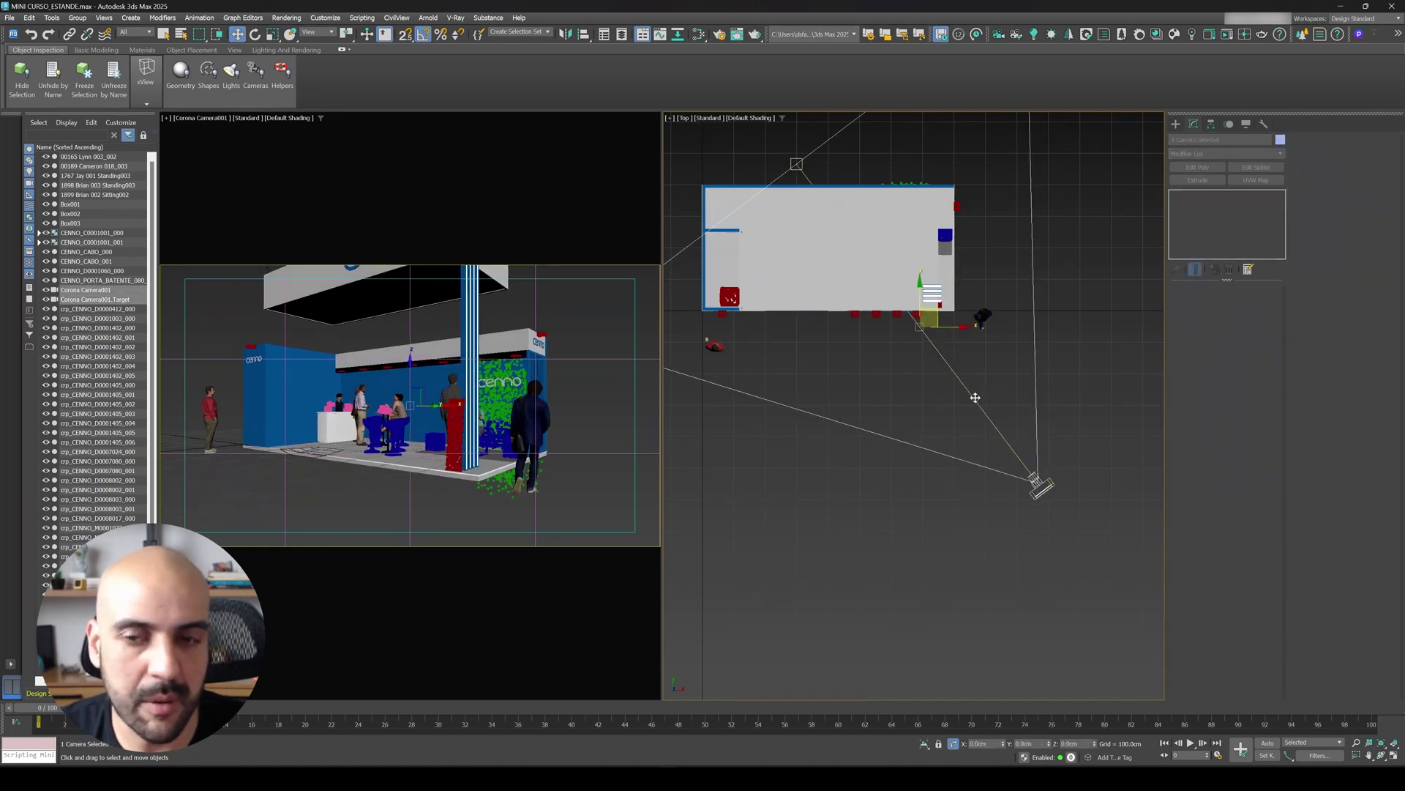
{"action": "left_click", "coordinate": [1019, 435]}
{"action": "left_click", "coordinate": [1046, 490]}
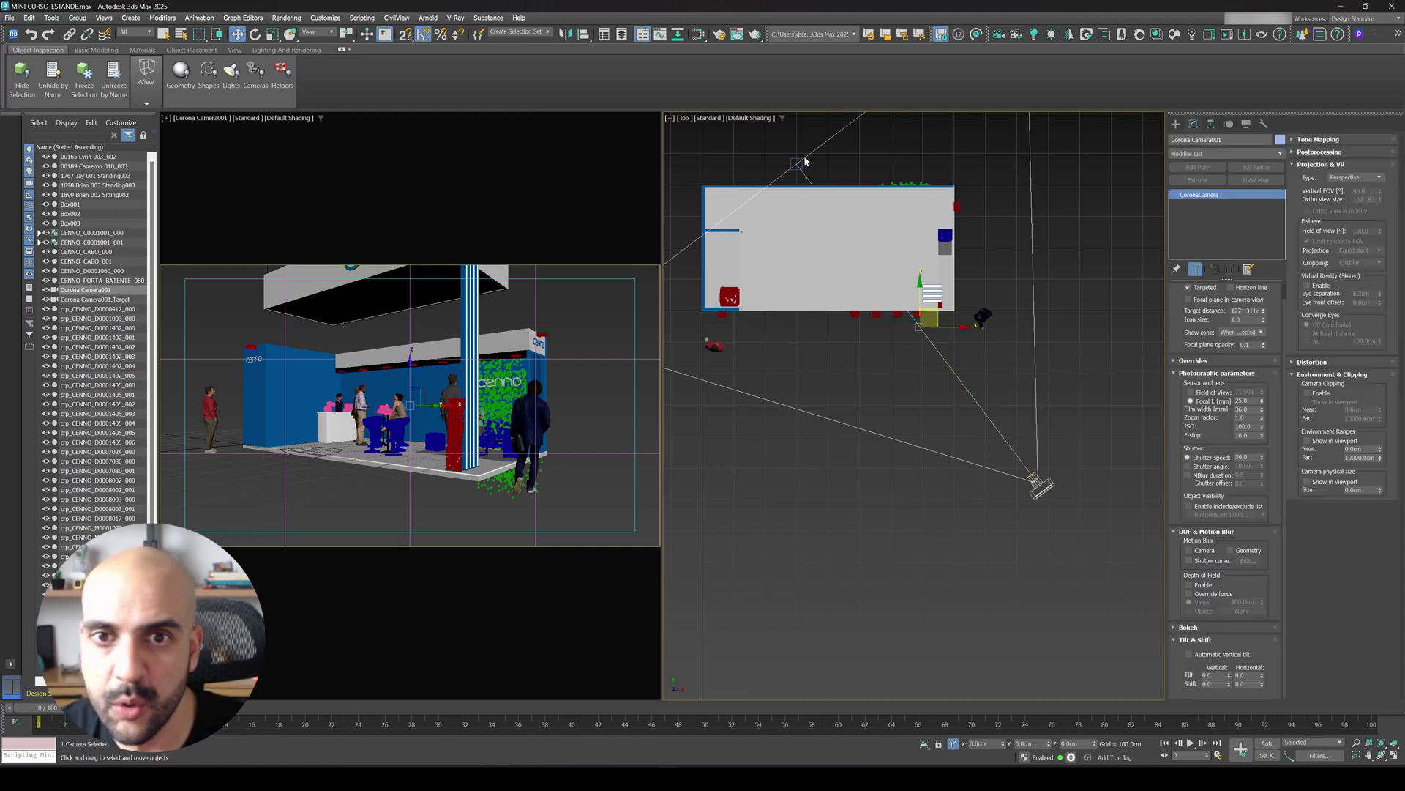
Try to change the camera's tilt by moving its target vertically in the Front view
{"action": "left_click", "coordinate": [800, 160]}
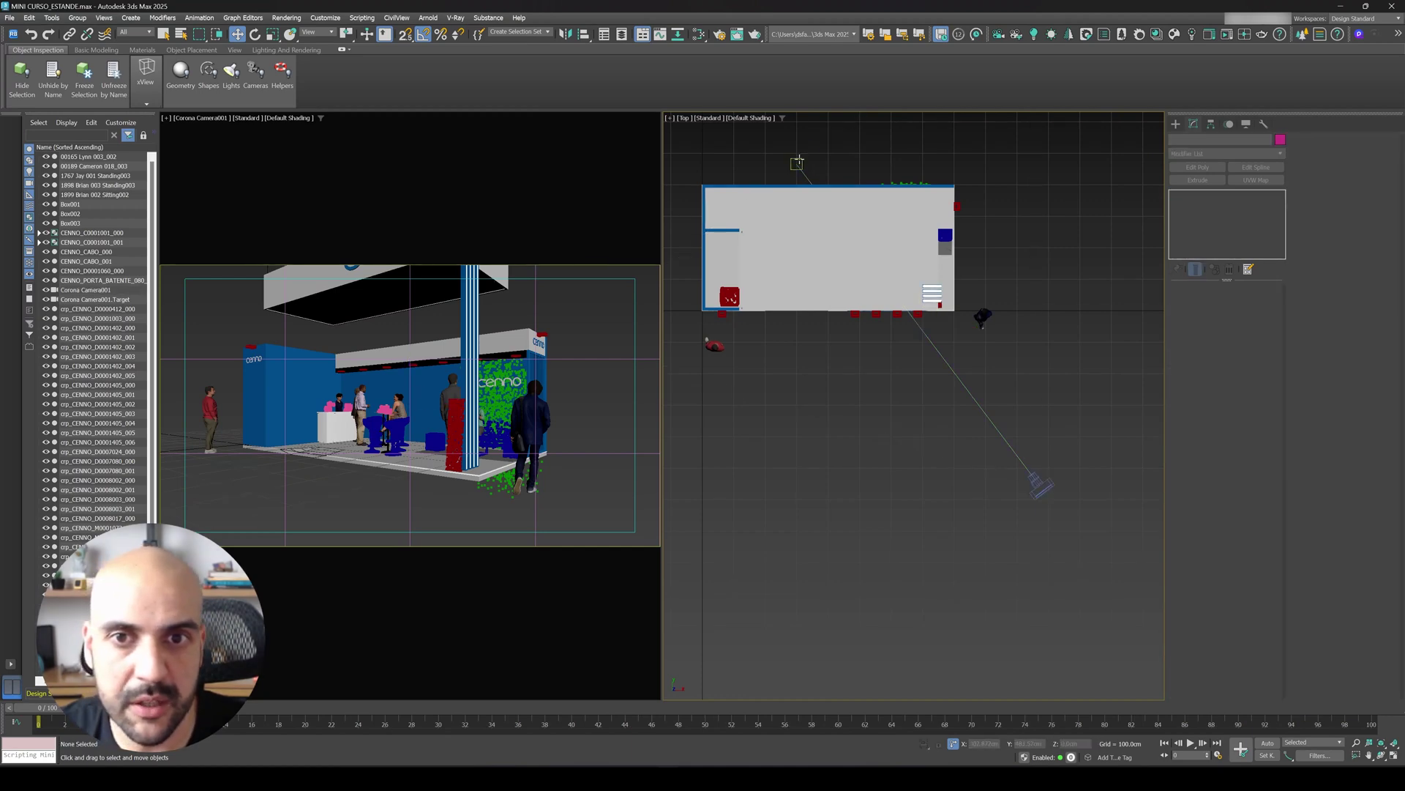
{"action": "left_click", "coordinate": [797, 162]}
{"action": "key", "text": "f"}
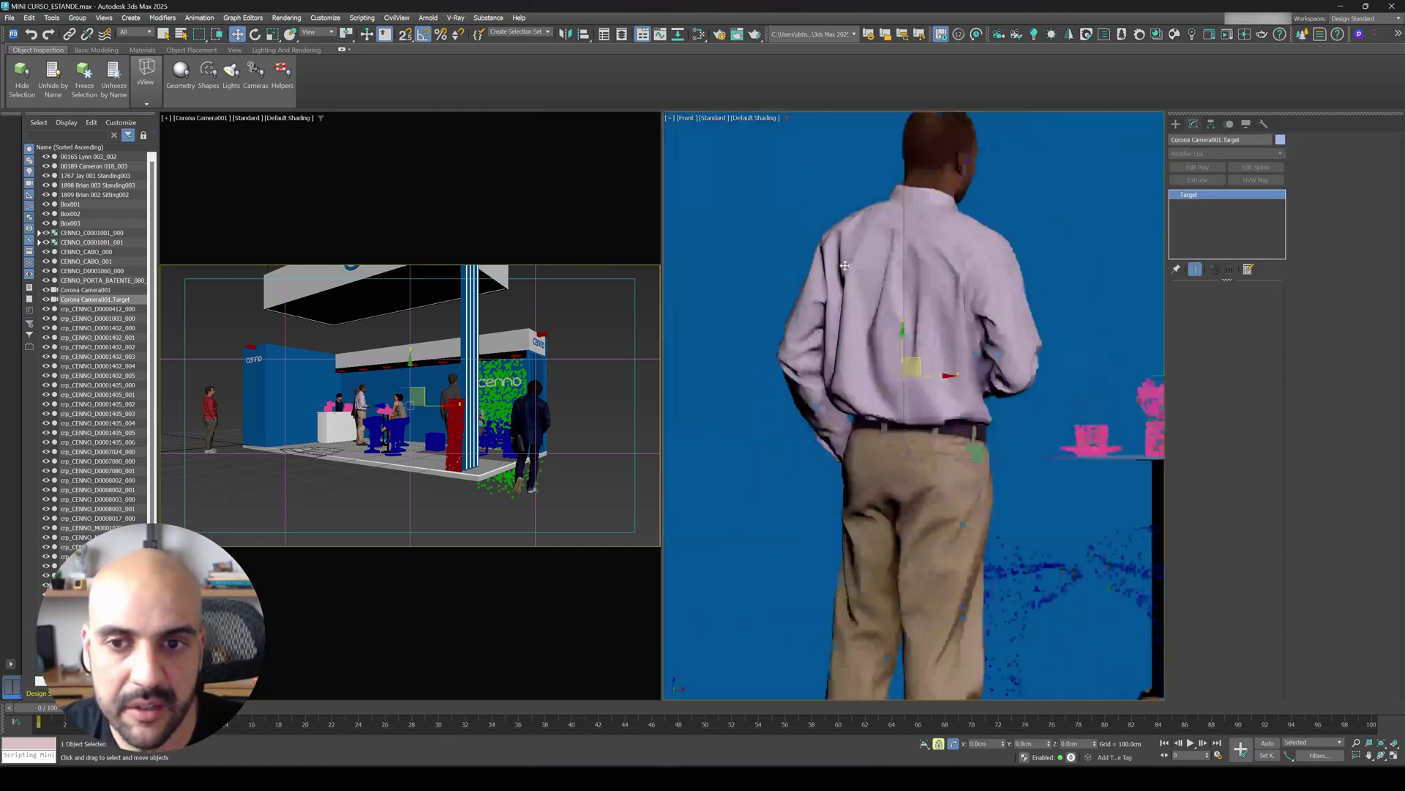
{"action": "scroll", "coordinate": [845, 265], "scroll_direction": "down", "scroll_amount": 10}
{"action": "left_click_drag", "start_coordinate": [881, 358], "coordinate": [900, 373]}
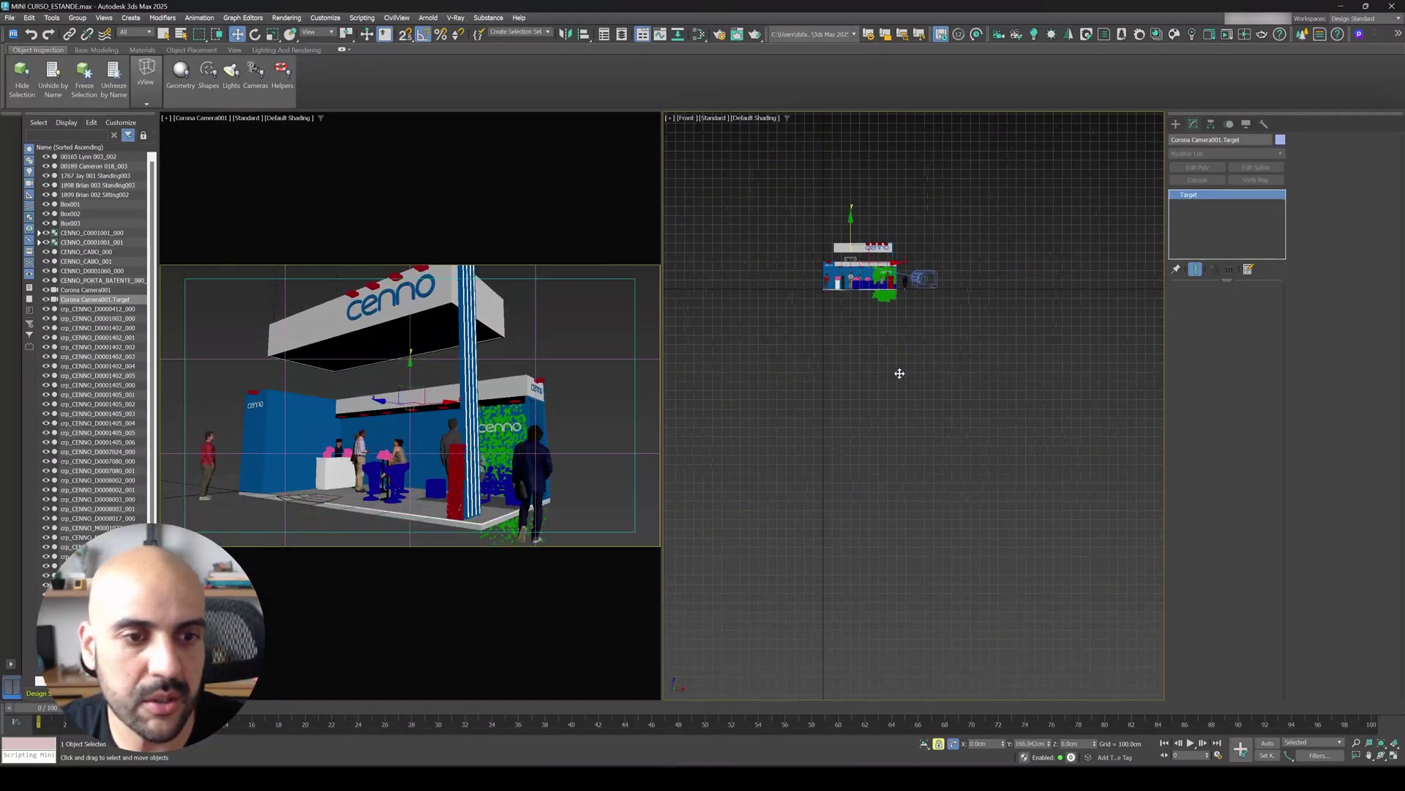
Return to the Top view, try moving the camera away from the stand, and undo that move and the target's height change
{"action": "key", "text": "t"}
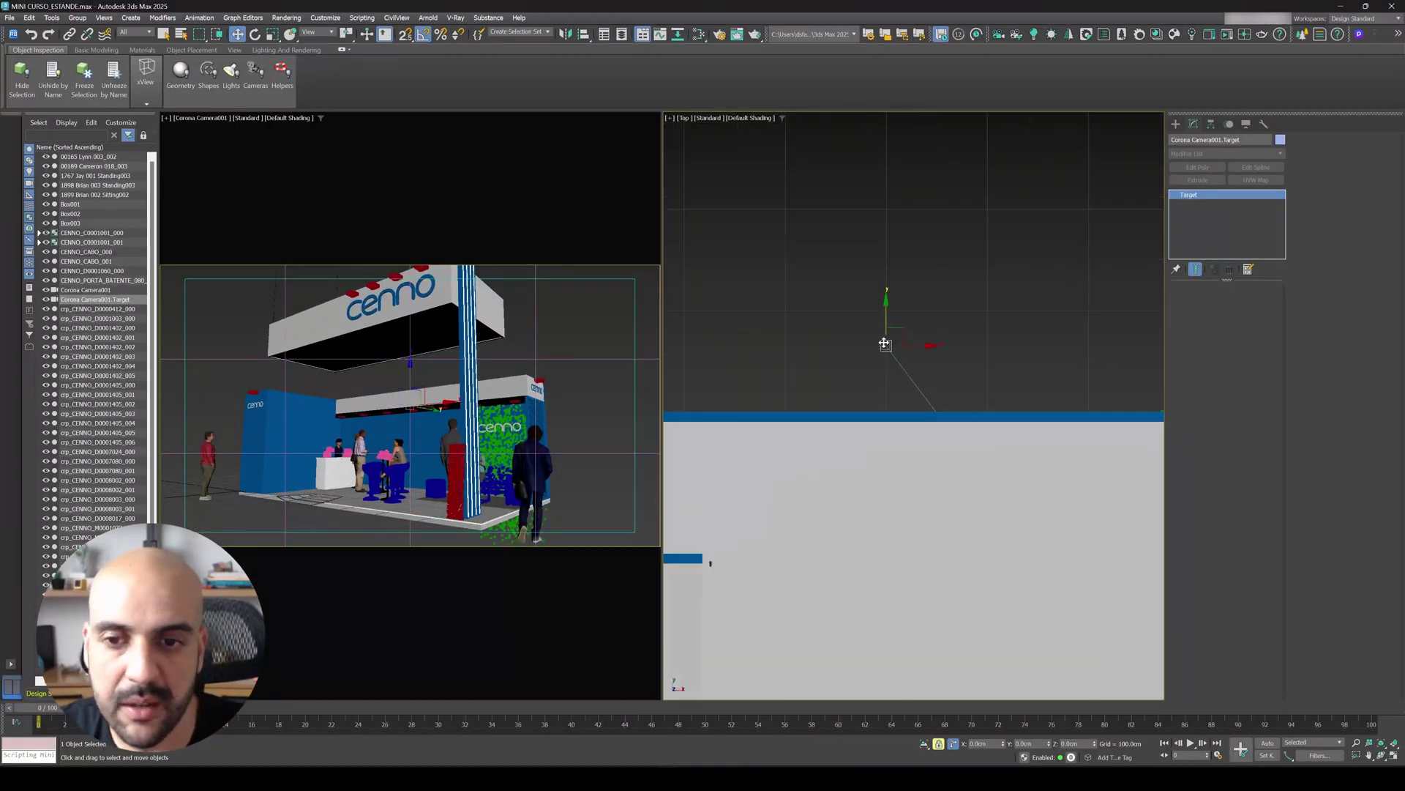
{"action": "scroll", "coordinate": [922, 384], "scroll_direction": "up", "scroll_amount": 3}
{"action": "scroll", "coordinate": [923, 389], "scroll_direction": "up", "scroll_amount": 4}
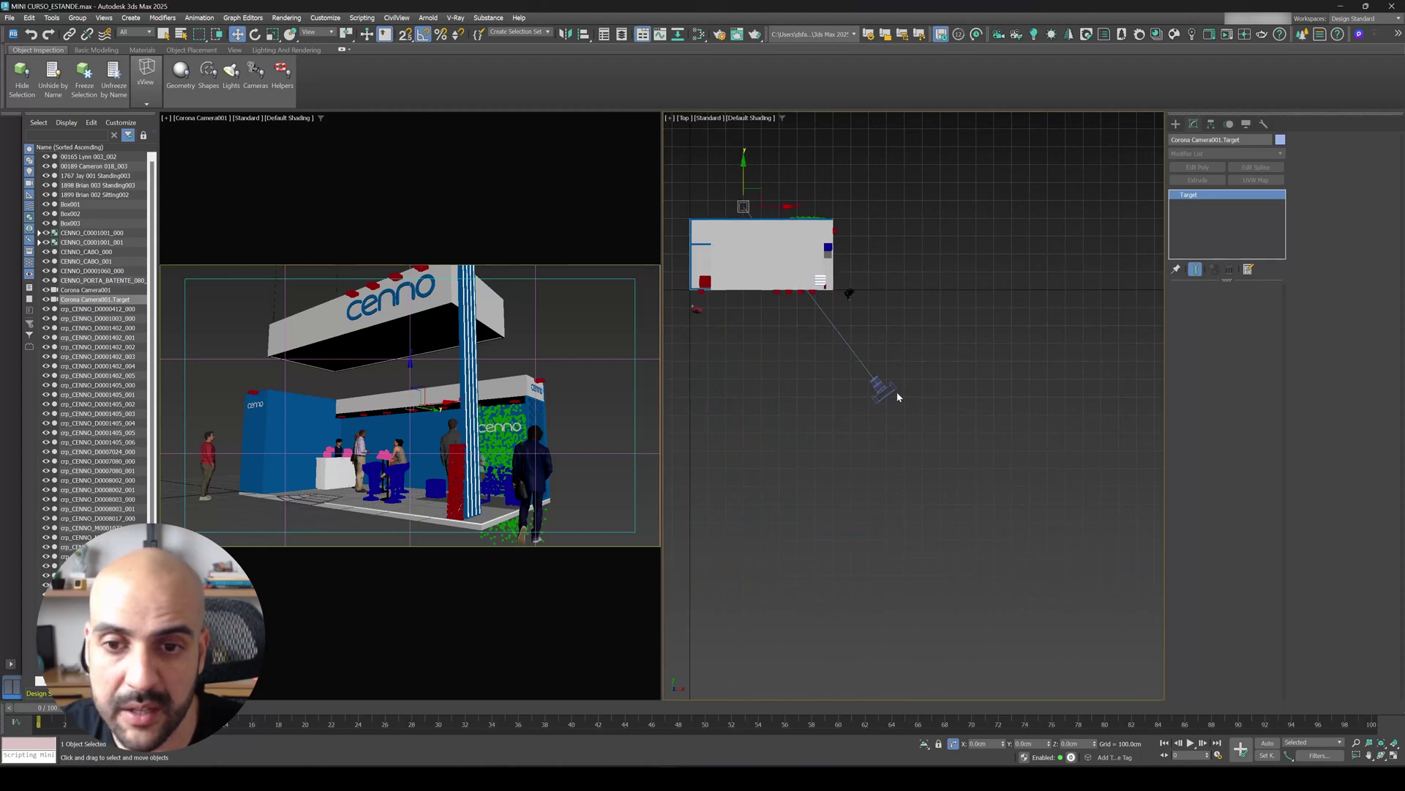
{"action": "left_click", "coordinate": [886, 390]}
{"action": "left_click_drag", "start_coordinate": [892, 392], "coordinate": [916, 405]}
{"action": "key", "text": "ctrl+z"}
{"action": "key", "text": "ctrl+z"}
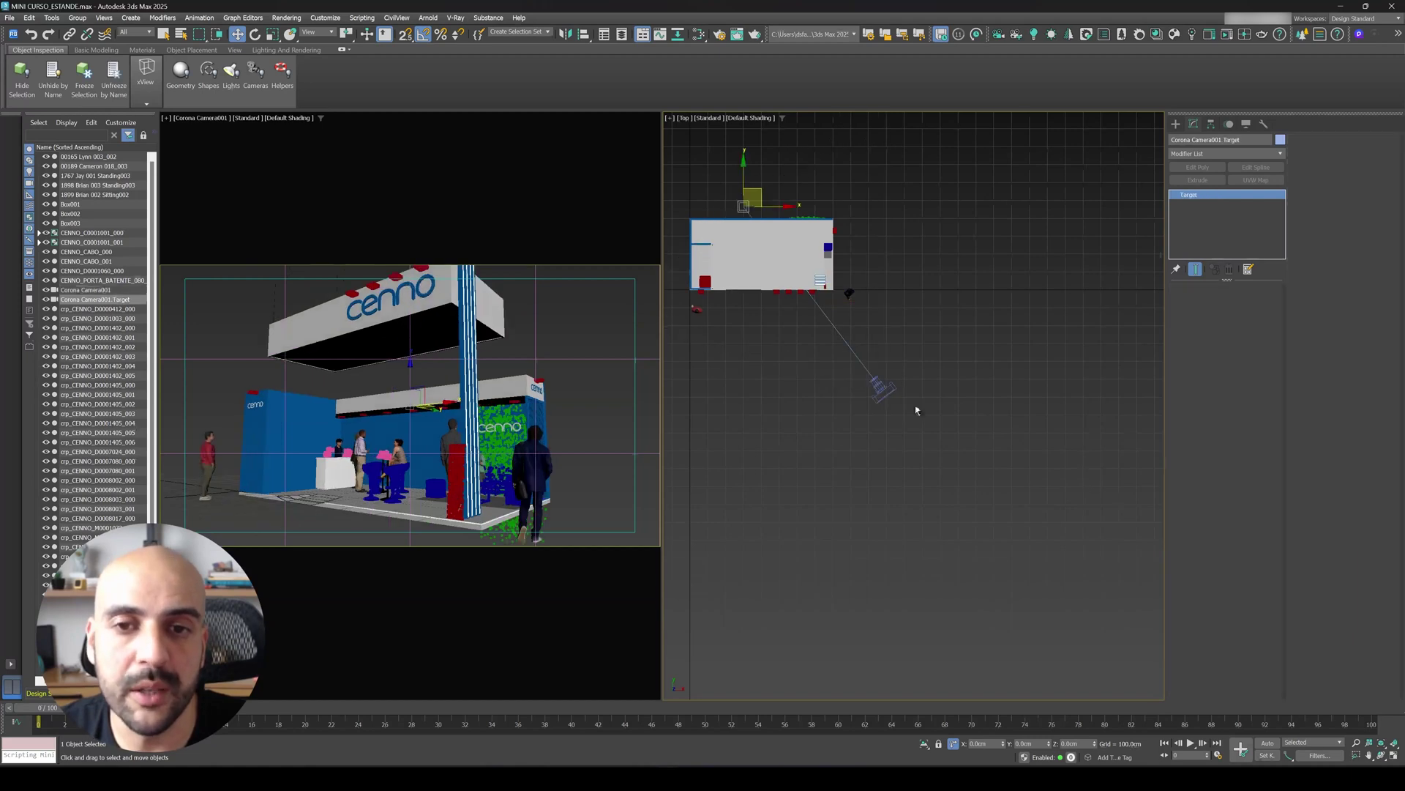
Move the camera away from the stand in the Top view and set its vertical shift to -0.12
{"action": "left_click", "coordinate": [902, 387]}
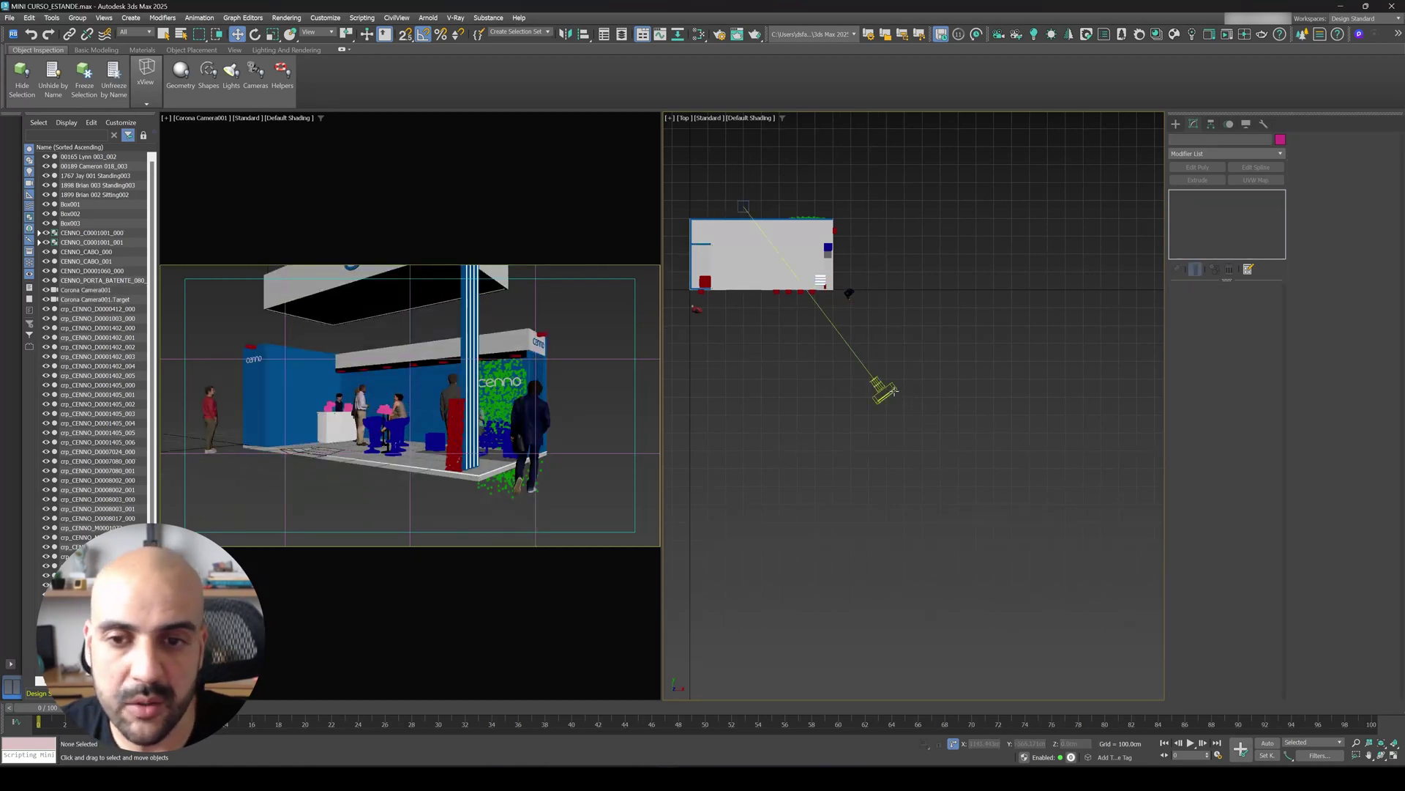
{"action": "left_click_drag", "start_coordinate": [895, 390], "coordinate": [908, 395]}
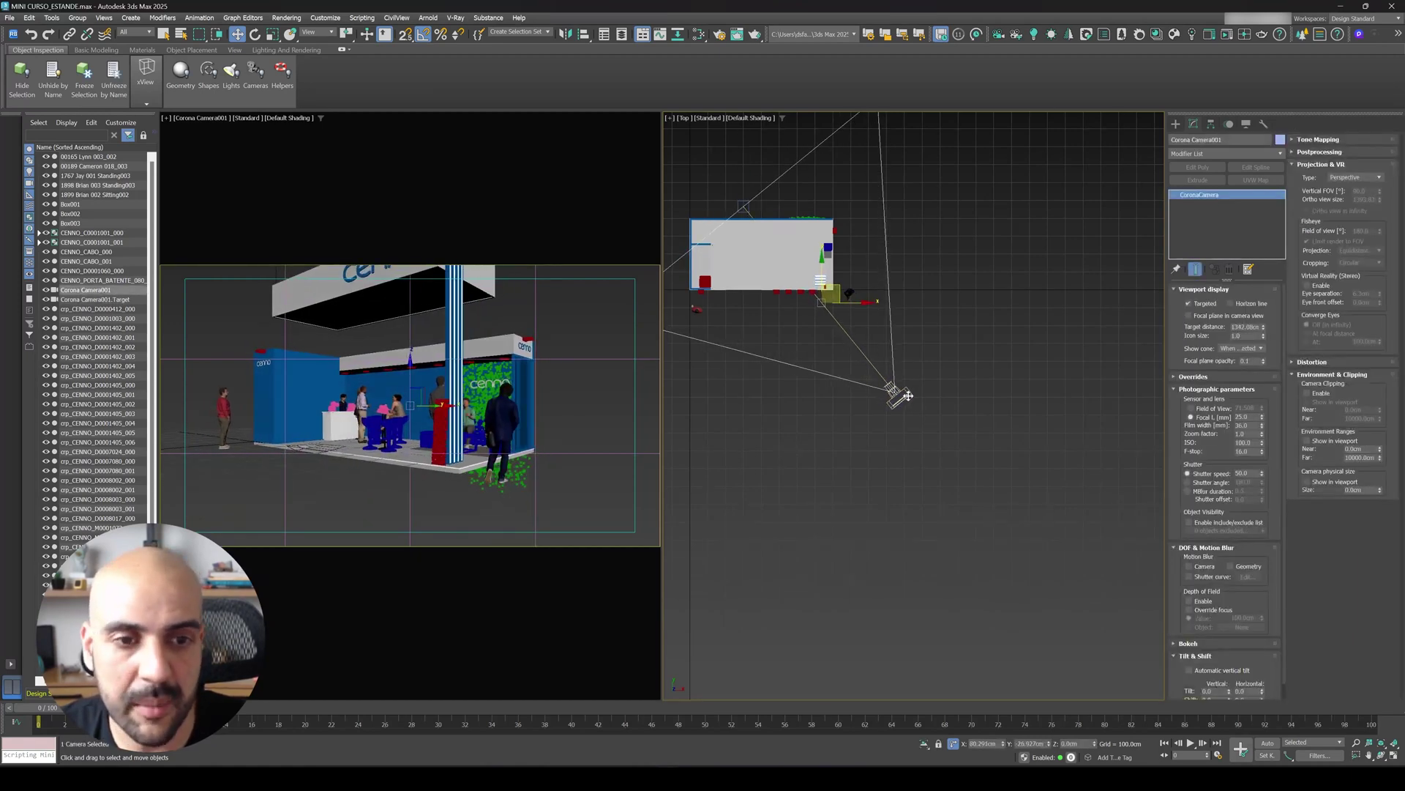
{"action": "scroll", "coordinate": [1210, 614], "scroll_direction": "down", "scroll_amount": 1}
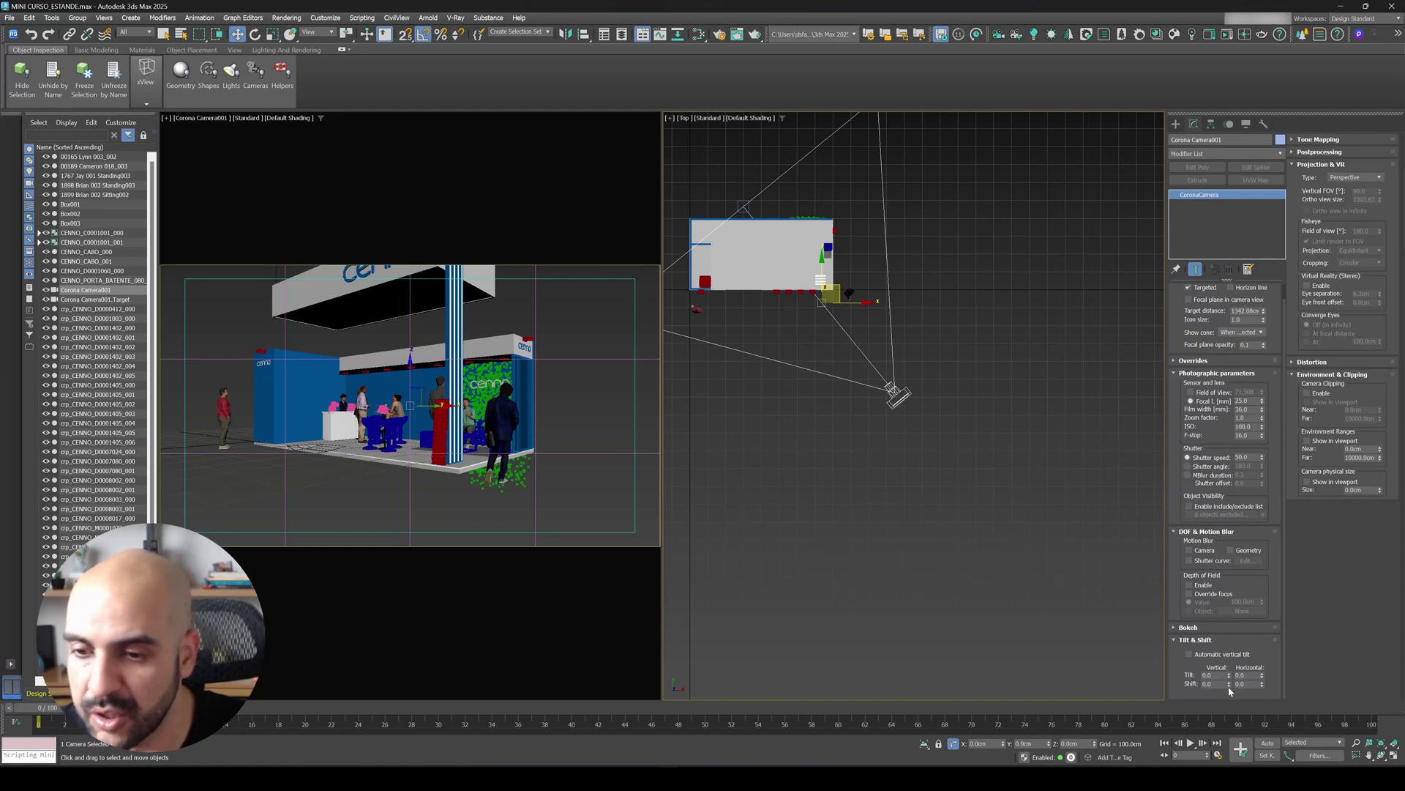
{"action": "left_click_drag", "start_coordinate": [1230, 687], "coordinate": [1230, 691]}
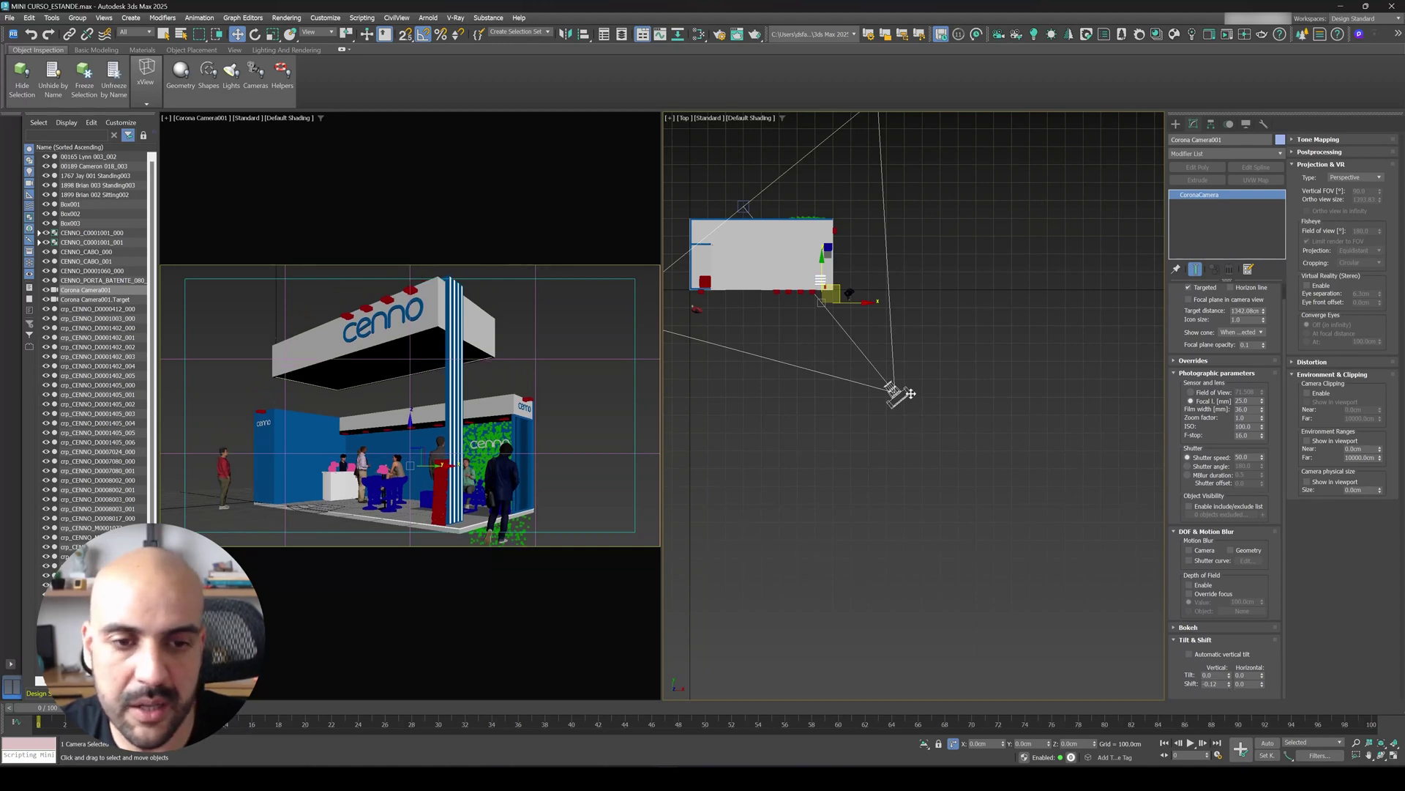
Move the camera slightly farther back from the stand, set its vertical shift to -0.11, and clear the selection
{"action": "left_click_drag", "start_coordinate": [910, 393], "coordinate": [906, 405]}
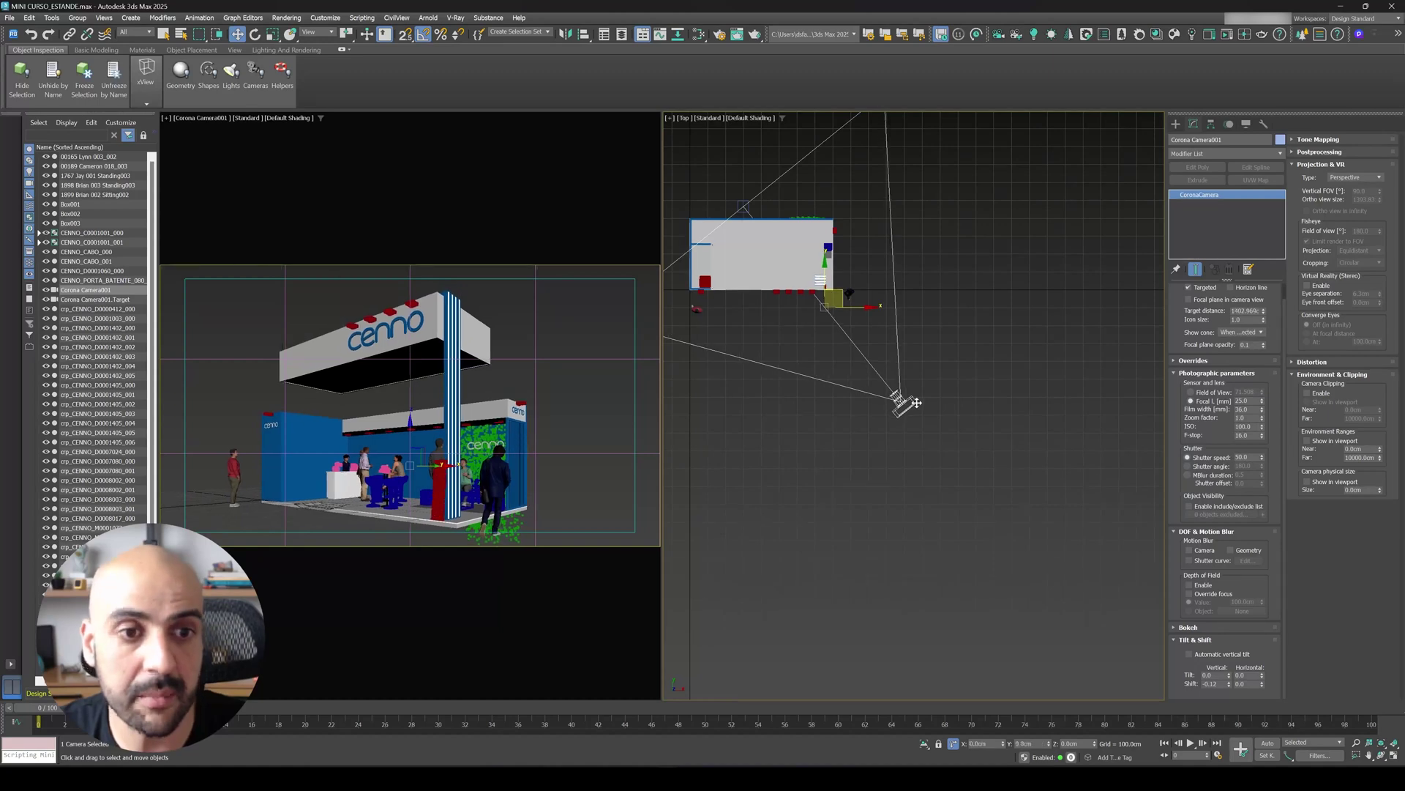
{"action": "left_click", "coordinate": [1229, 686]}
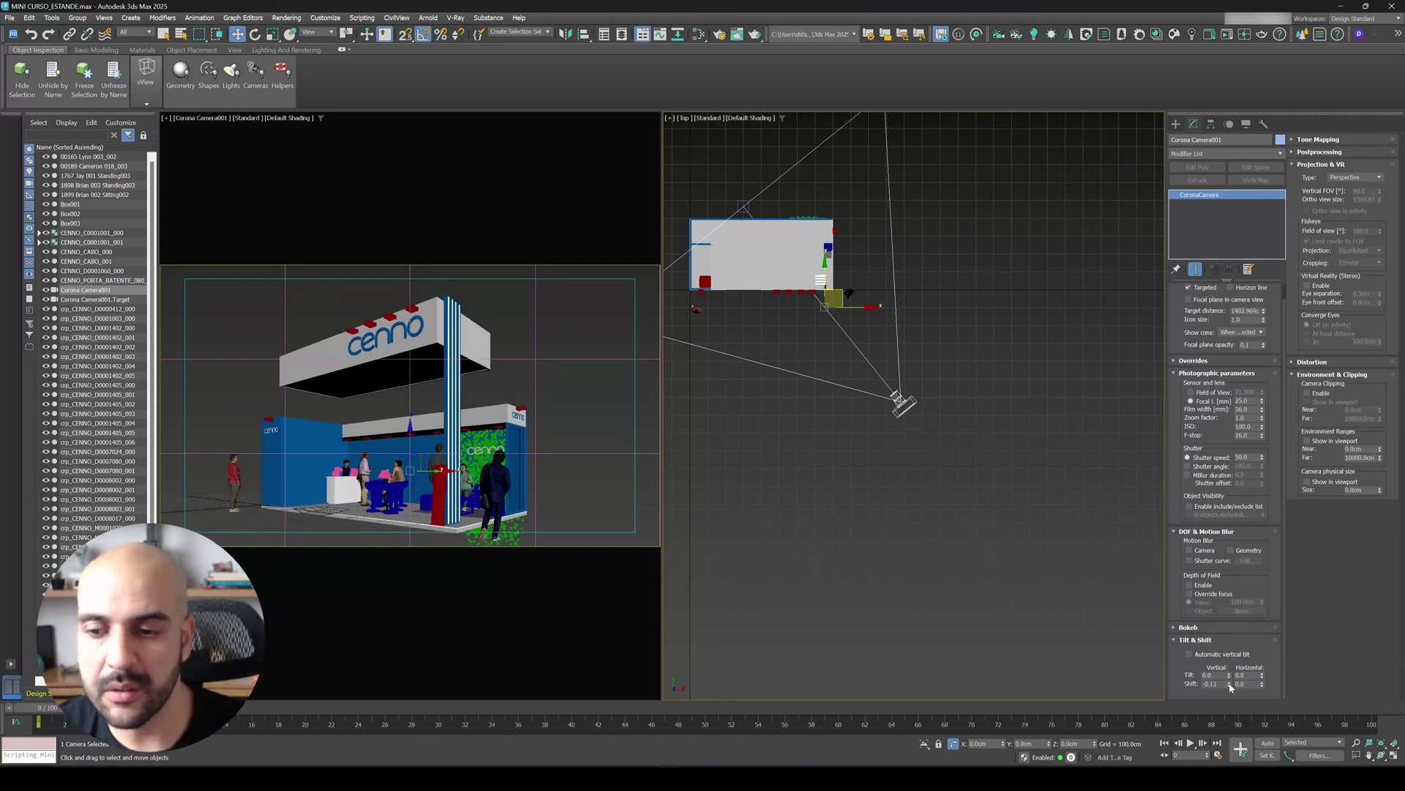
{"action": "left_click", "coordinate": [1229, 680]}
{"action": "left_click", "coordinate": [1229, 680]}
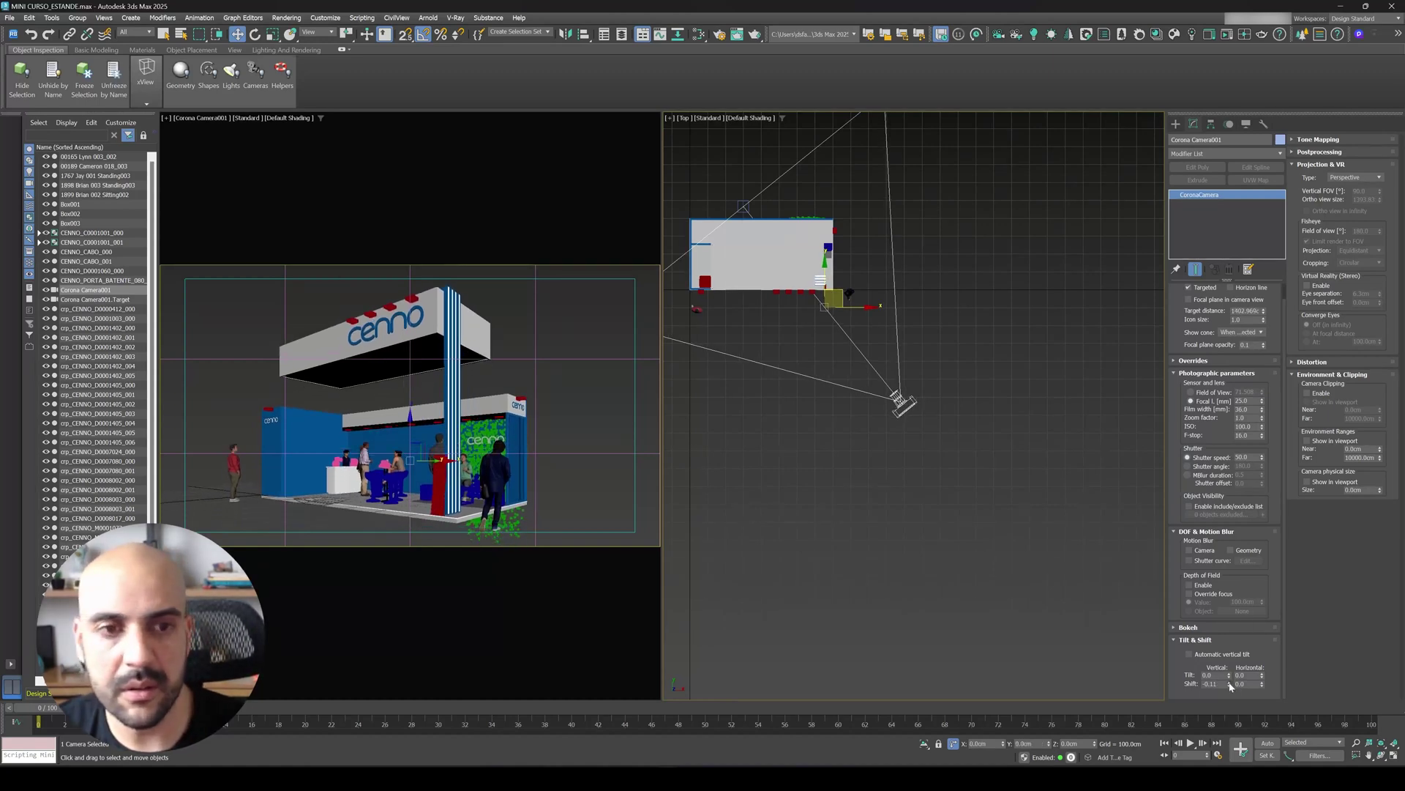
{"action": "left_click", "coordinate": [217, 320]}
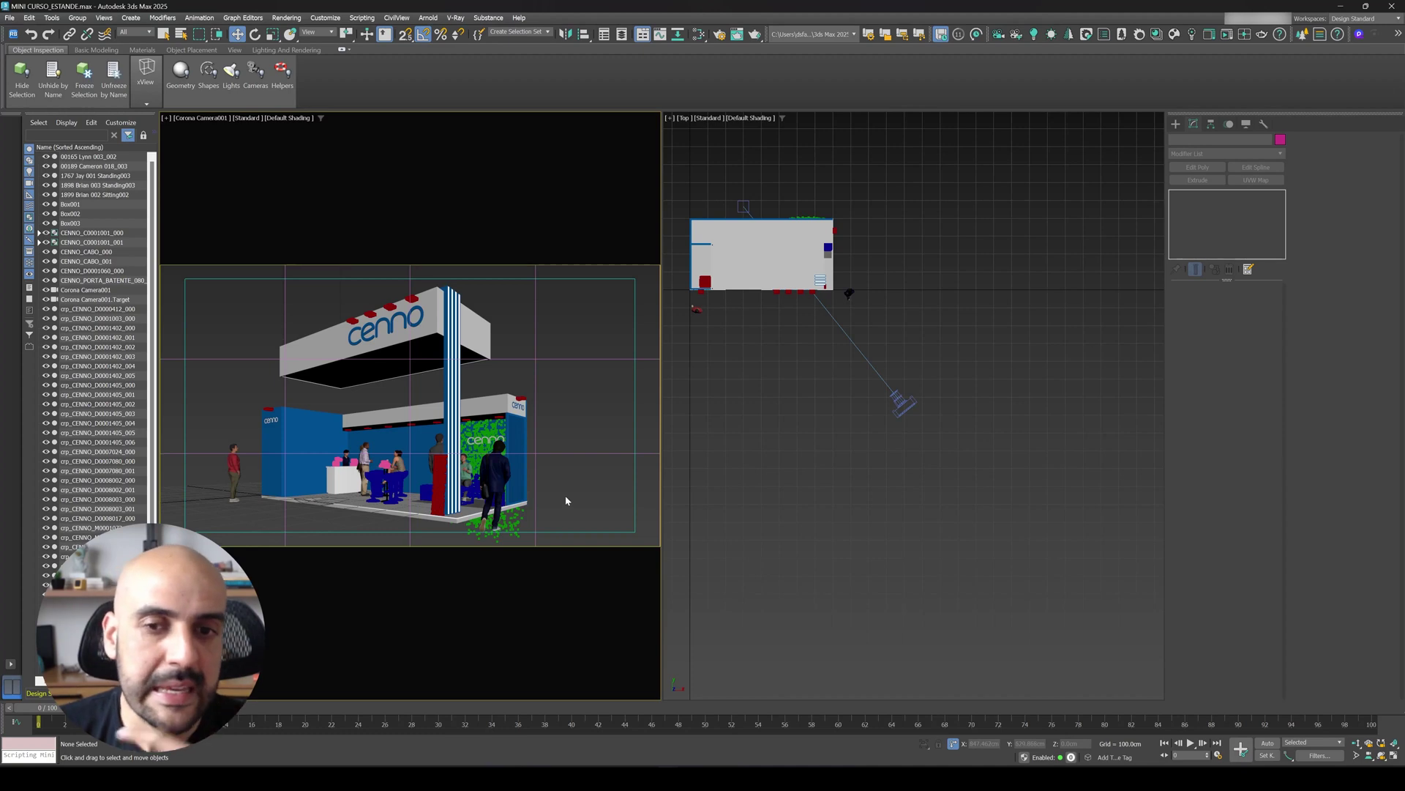
Move the standing person near the stand's front left corner a little farther out in the Top view, and rotate the figure
{"action": "scroll", "coordinate": [853, 293], "scroll_direction": "up", "scroll_amount": 3}
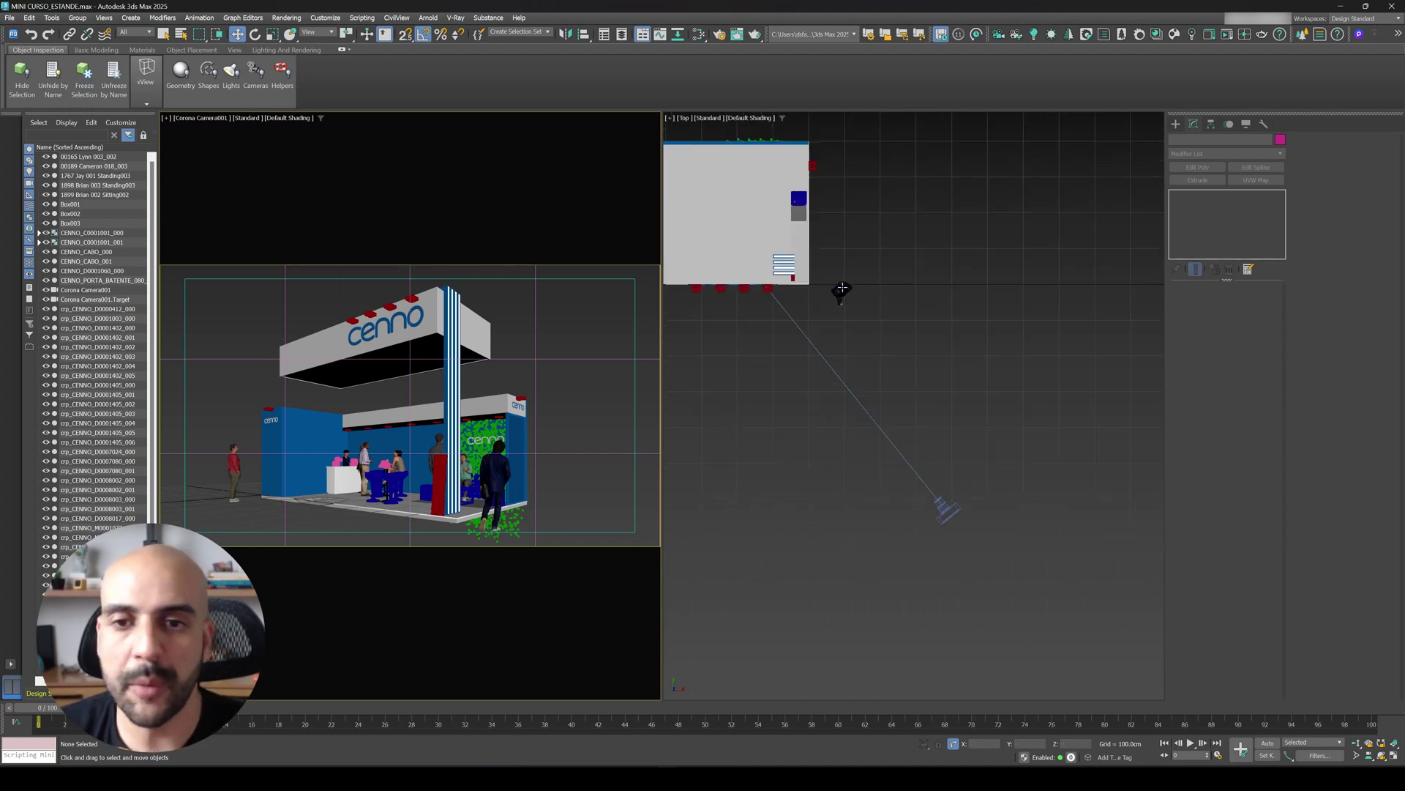
{"action": "left_click", "coordinate": [842, 288]}
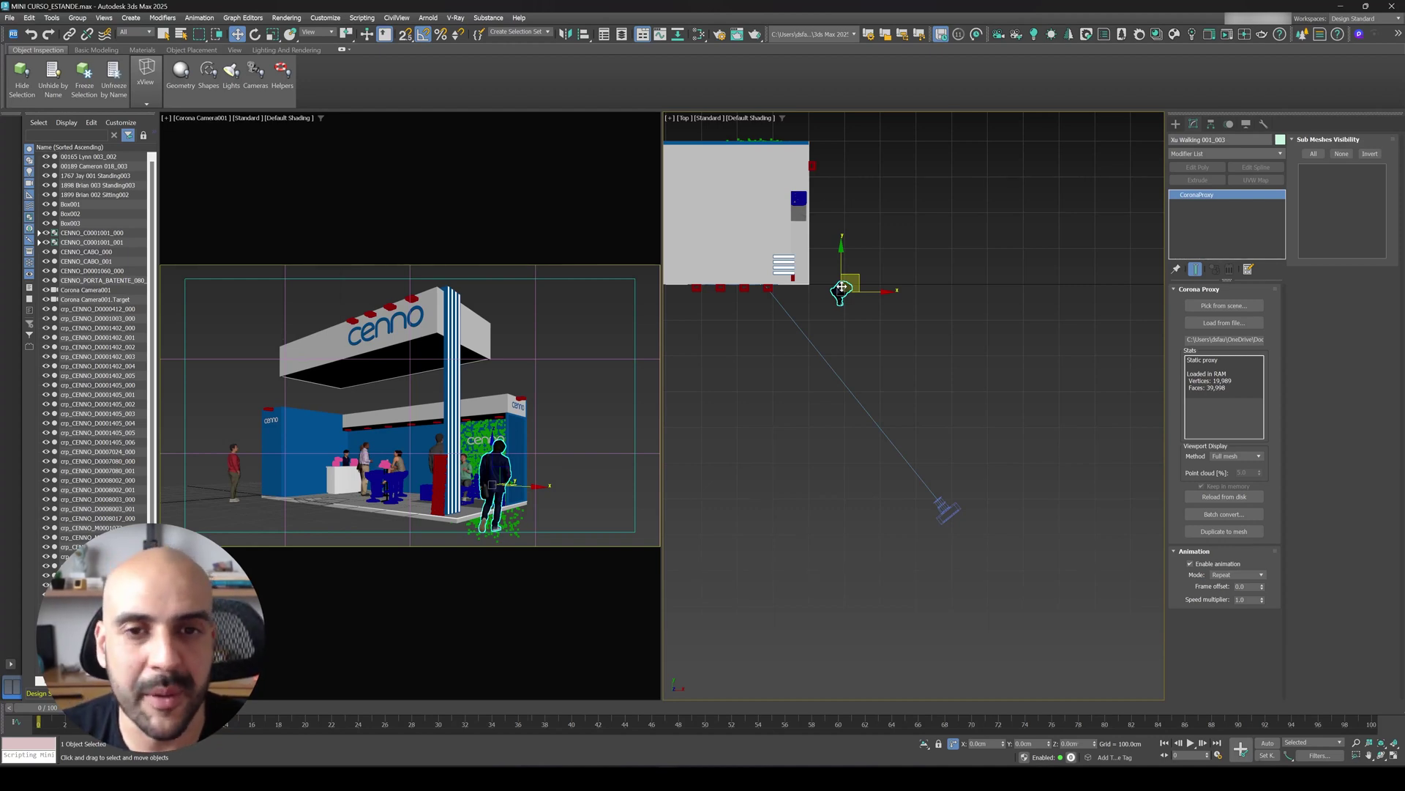
{"action": "left_click", "coordinate": [881, 261]}
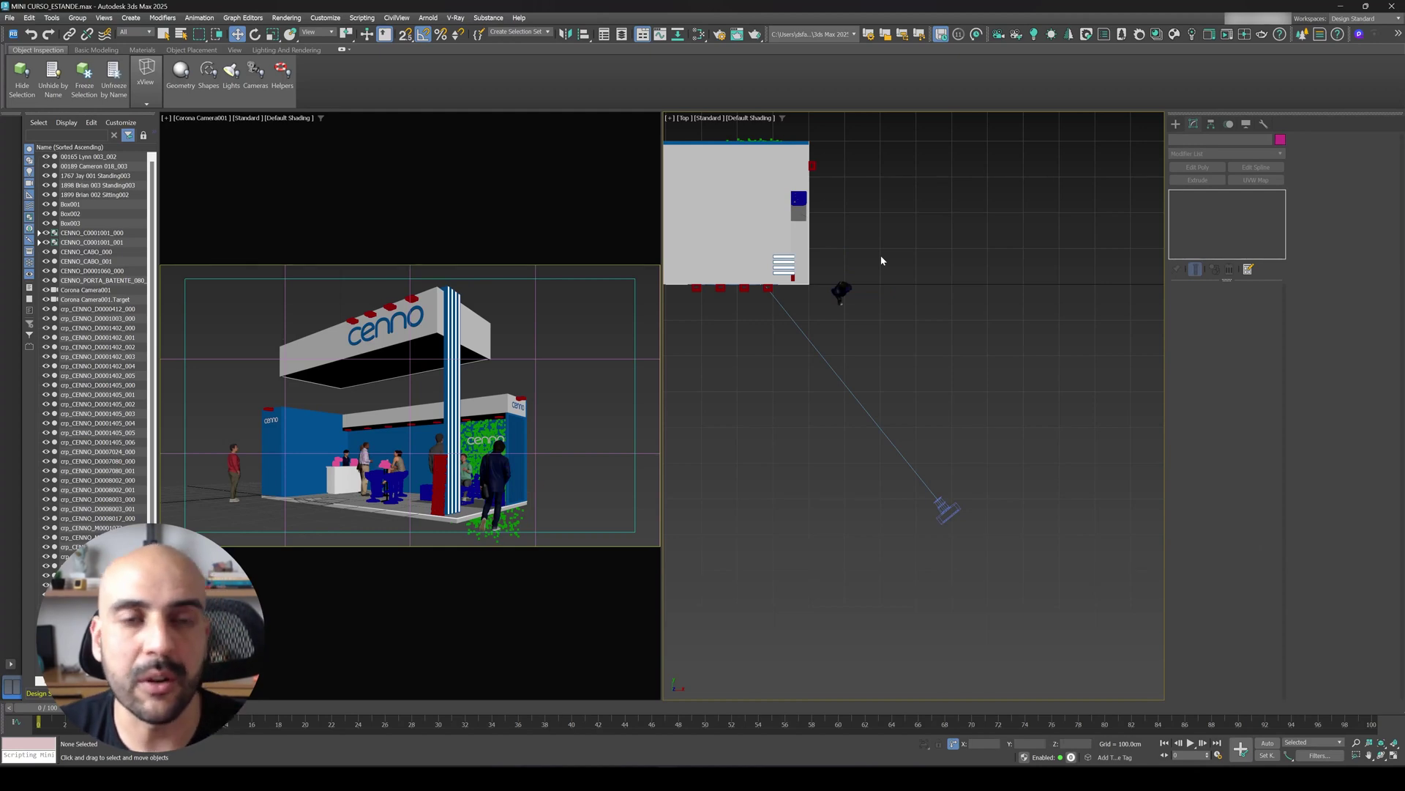
{"action": "scroll", "coordinate": [1006, 265], "scroll_direction": "down", "scroll_amount": 2}
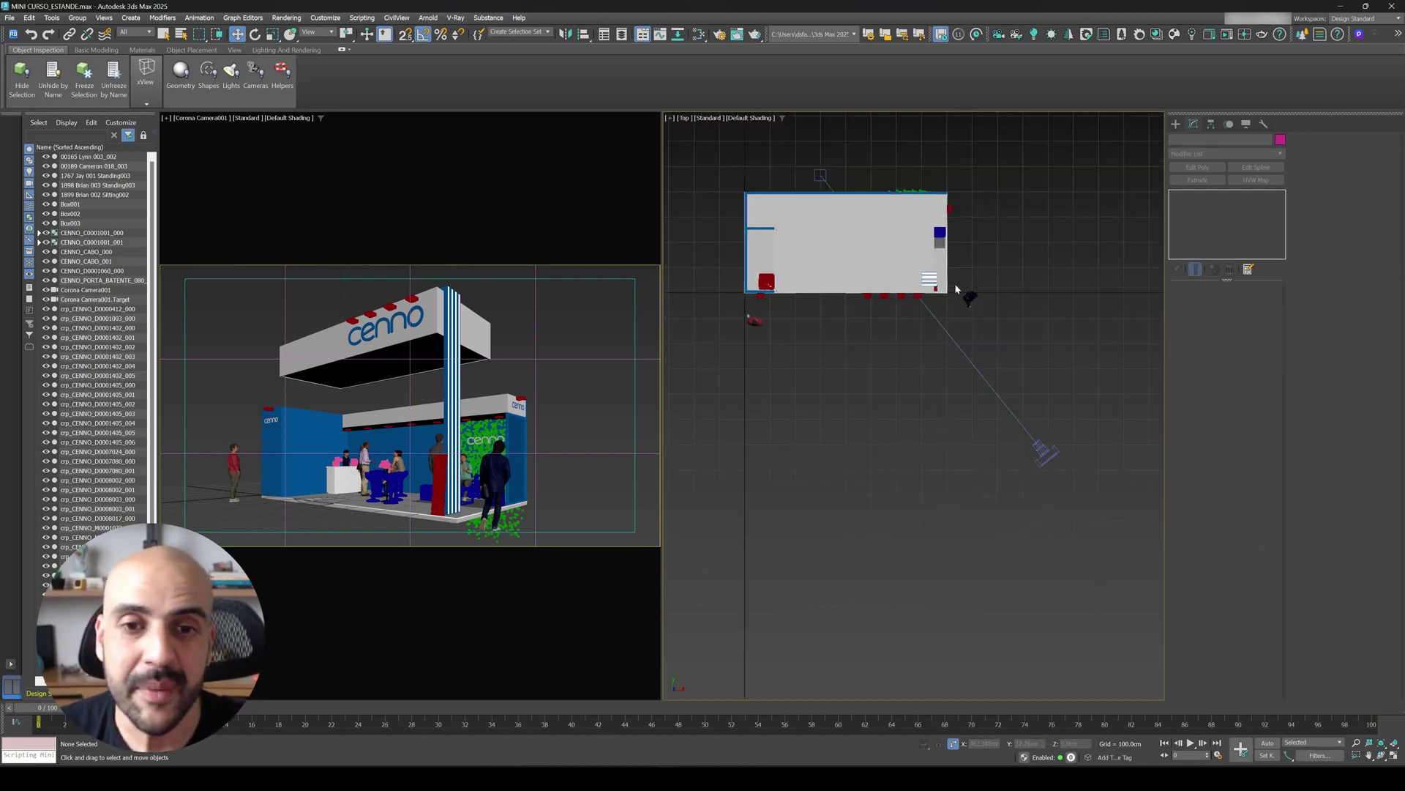
{"action": "left_click", "coordinate": [757, 321]}
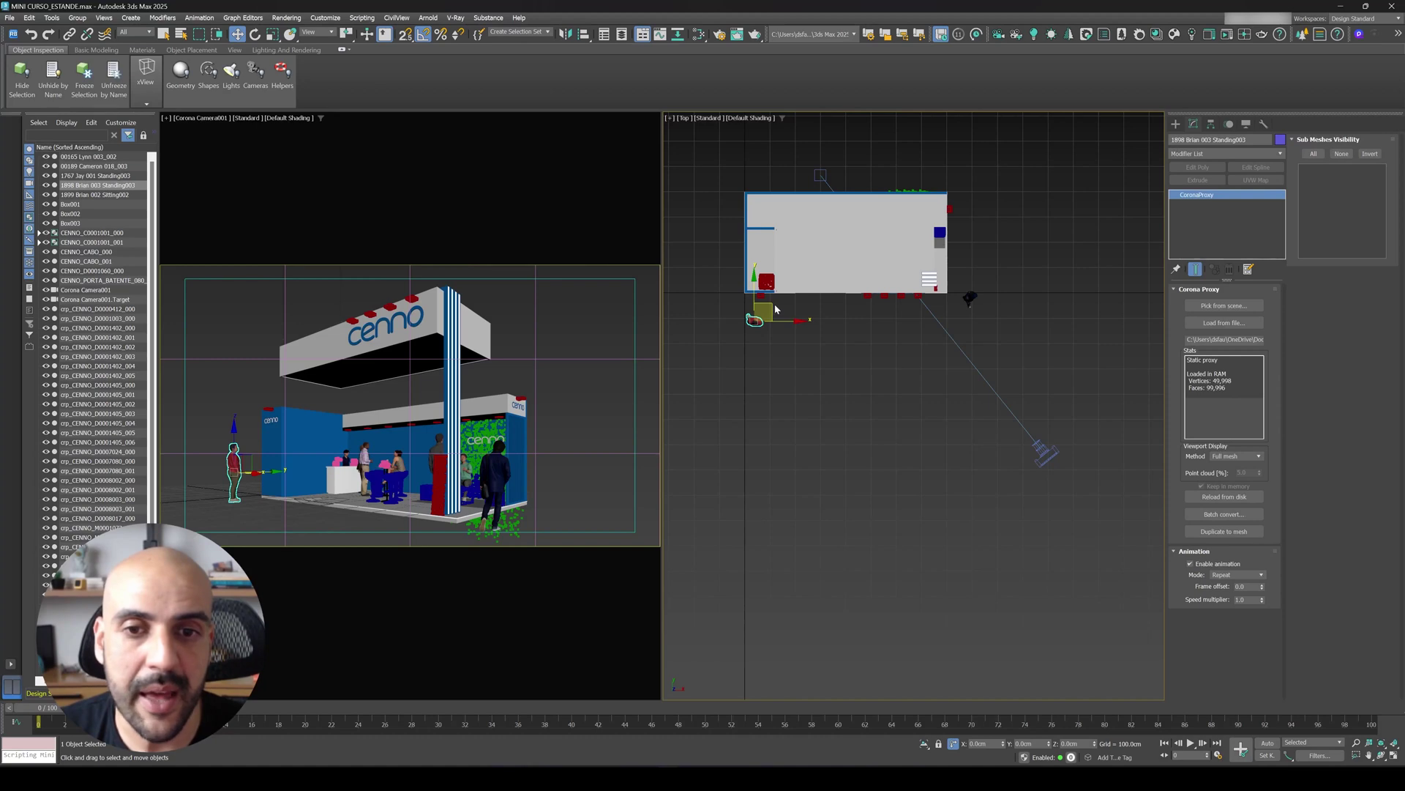
{"action": "mouse_move", "coordinate": [780, 316]}
{"action": "left_mouse_down"}
{"action": "mouse_move", "coordinate": [780, 335]}
{"action": "mouse_move", "coordinate": [796, 318]}
{"action": "left_mouse_up"}
{"action": "key", "text": "e"}
{"action": "left_click", "coordinate": [889, 354]}
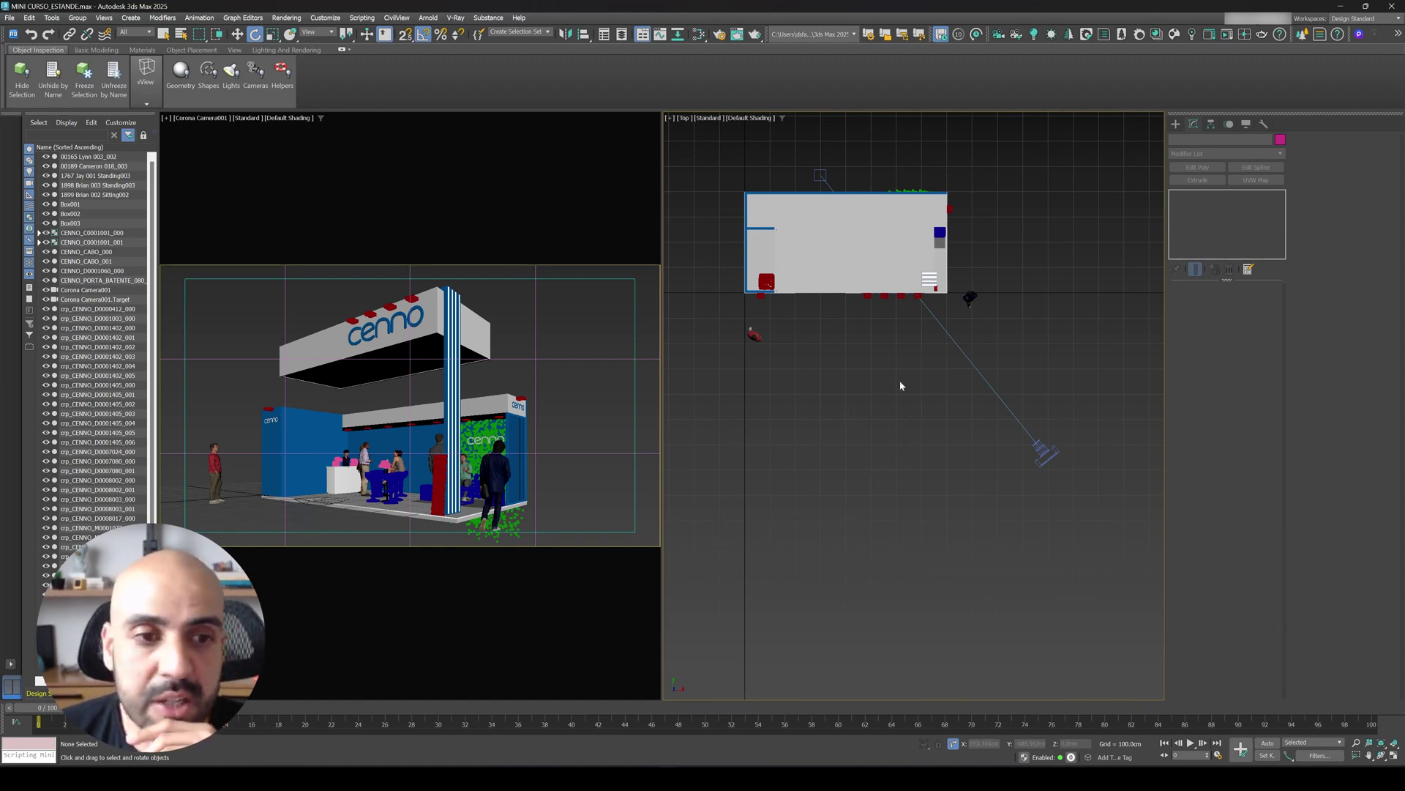
Create a second targeted Corona camera in the Top view, placed in front of the stand and aimed straight at it
{"action": "left_click", "coordinate": [1177, 125]}
{"action": "left_click", "coordinate": [1252, 208]}
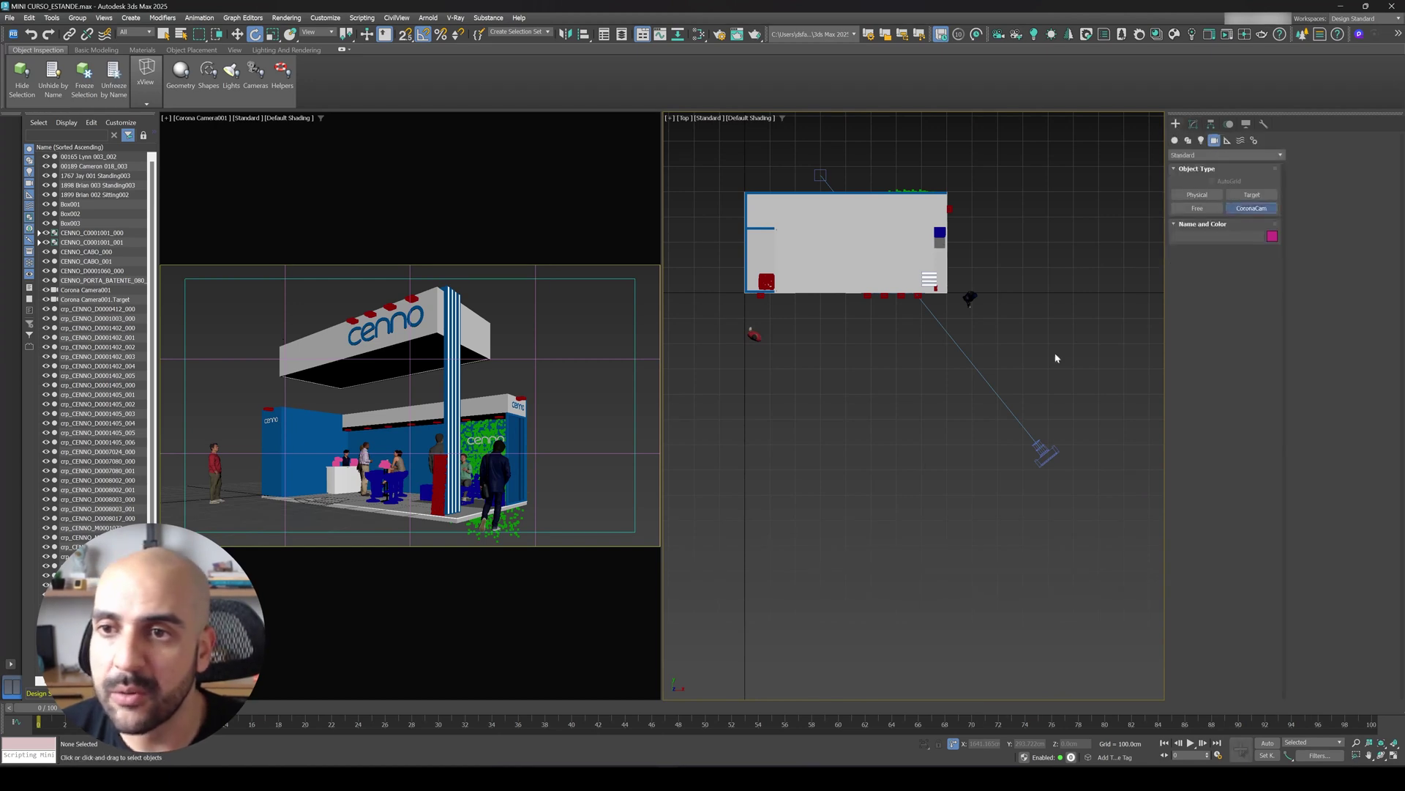
{"action": "left_click_drag", "start_coordinate": [863, 525], "coordinate": [876, 285]}
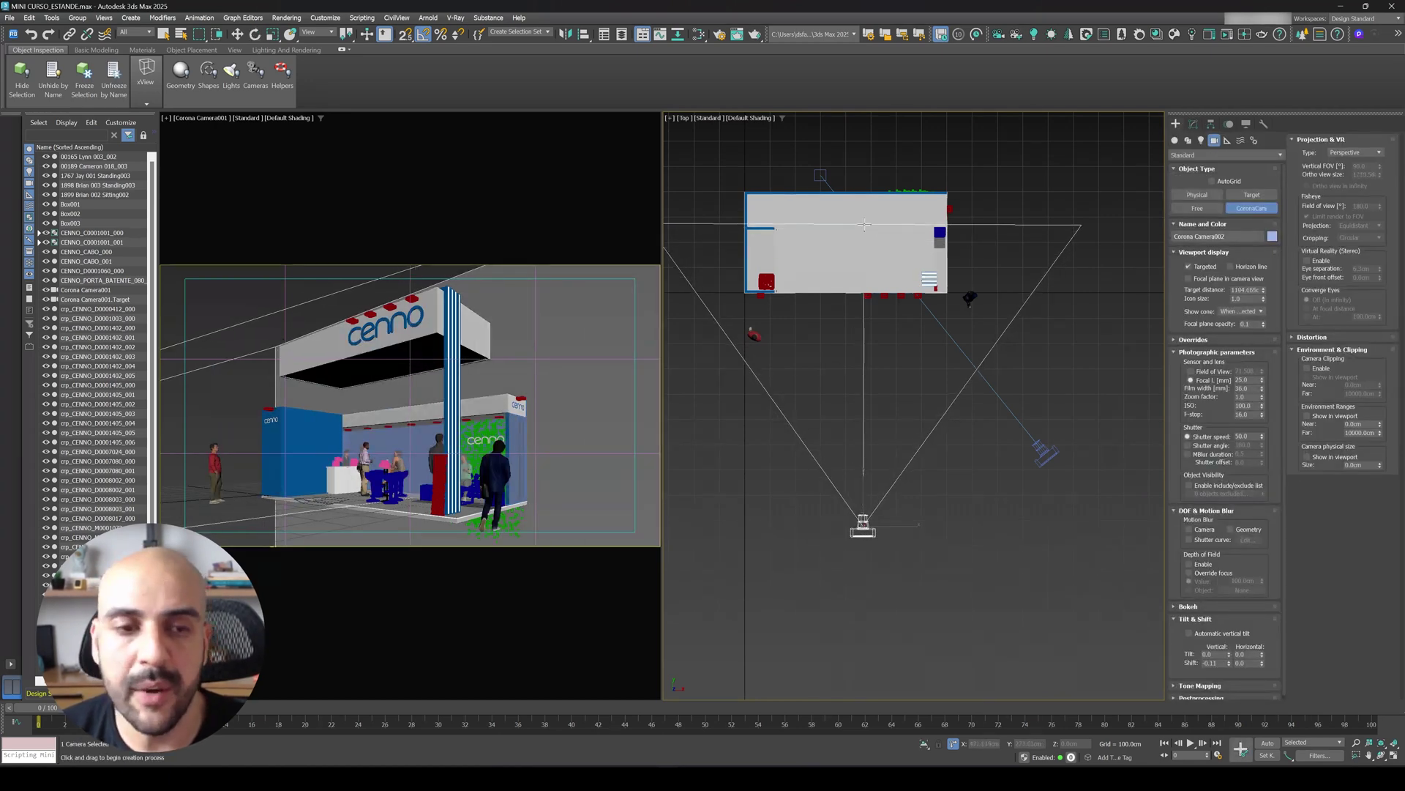
{"action": "middle_click_drag", "start_coordinate": [878, 372], "coordinate": [891, 402]}
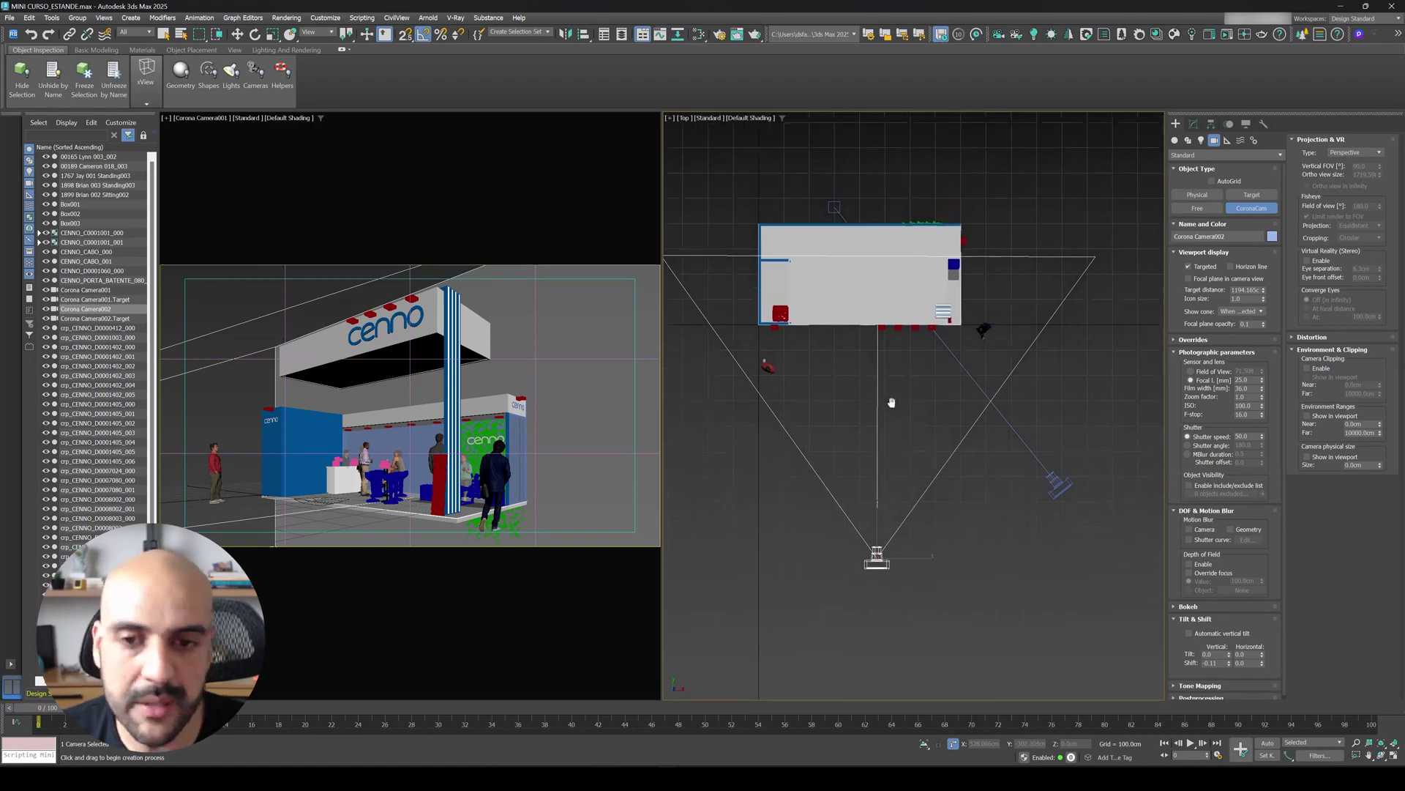
{"action": "key", "text": "w"}
{"action": "left_click", "coordinate": [904, 385]}
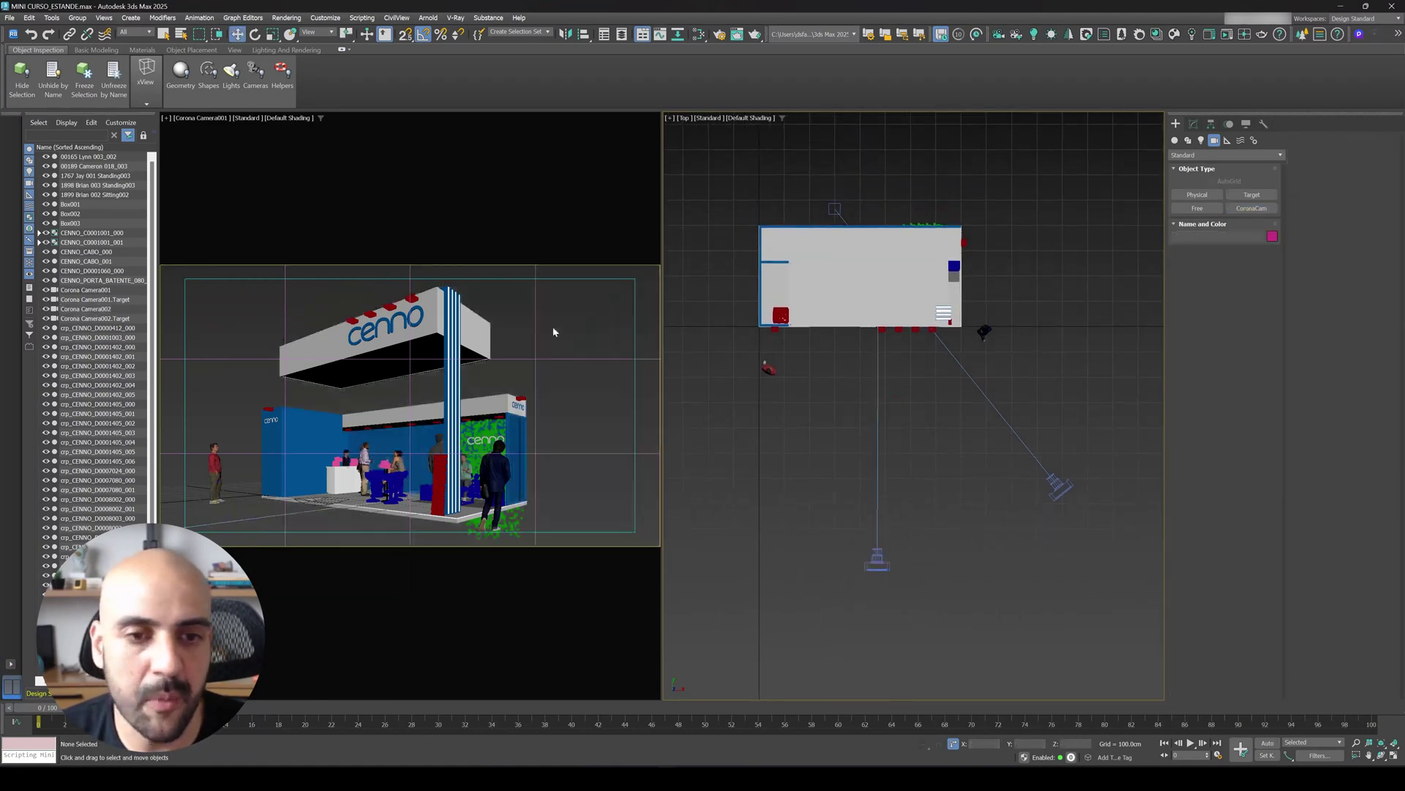
Switch the camera viewport to the view of Corona Camera002
{"action": "left_click", "coordinate": [554, 331]}
{"action": "key", "text": "c"}
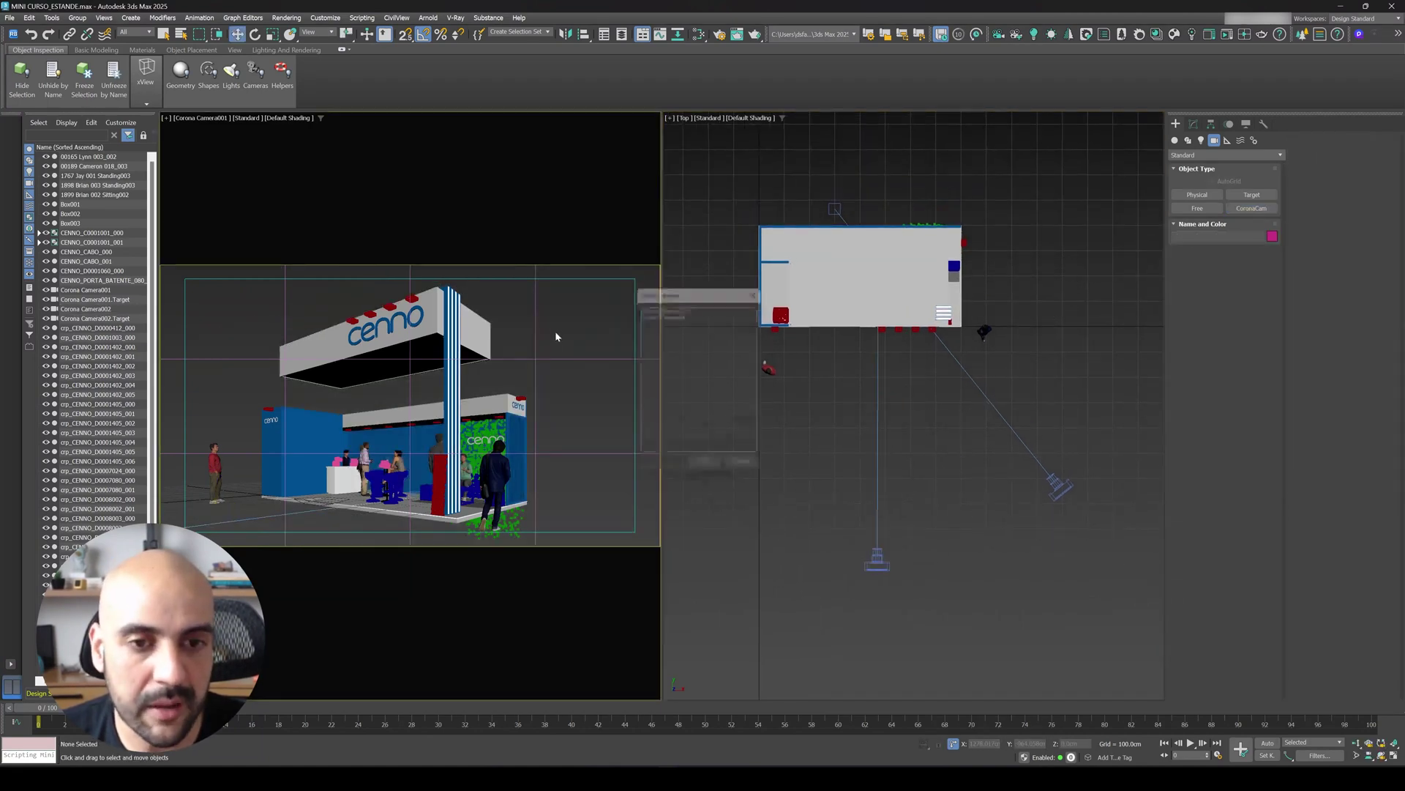
{"action": "left_click", "coordinate": [684, 313]}
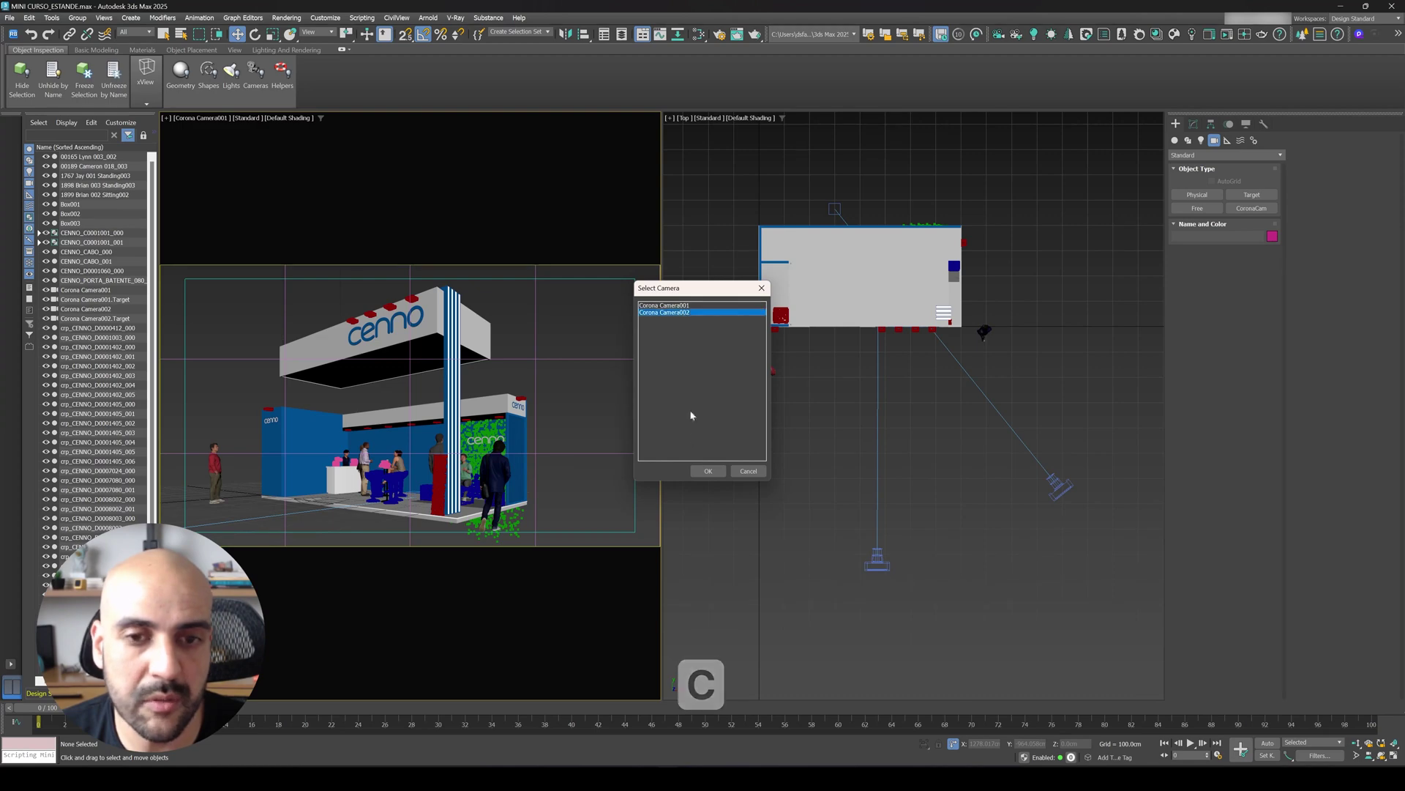
{"action": "left_click", "coordinate": [708, 470]}
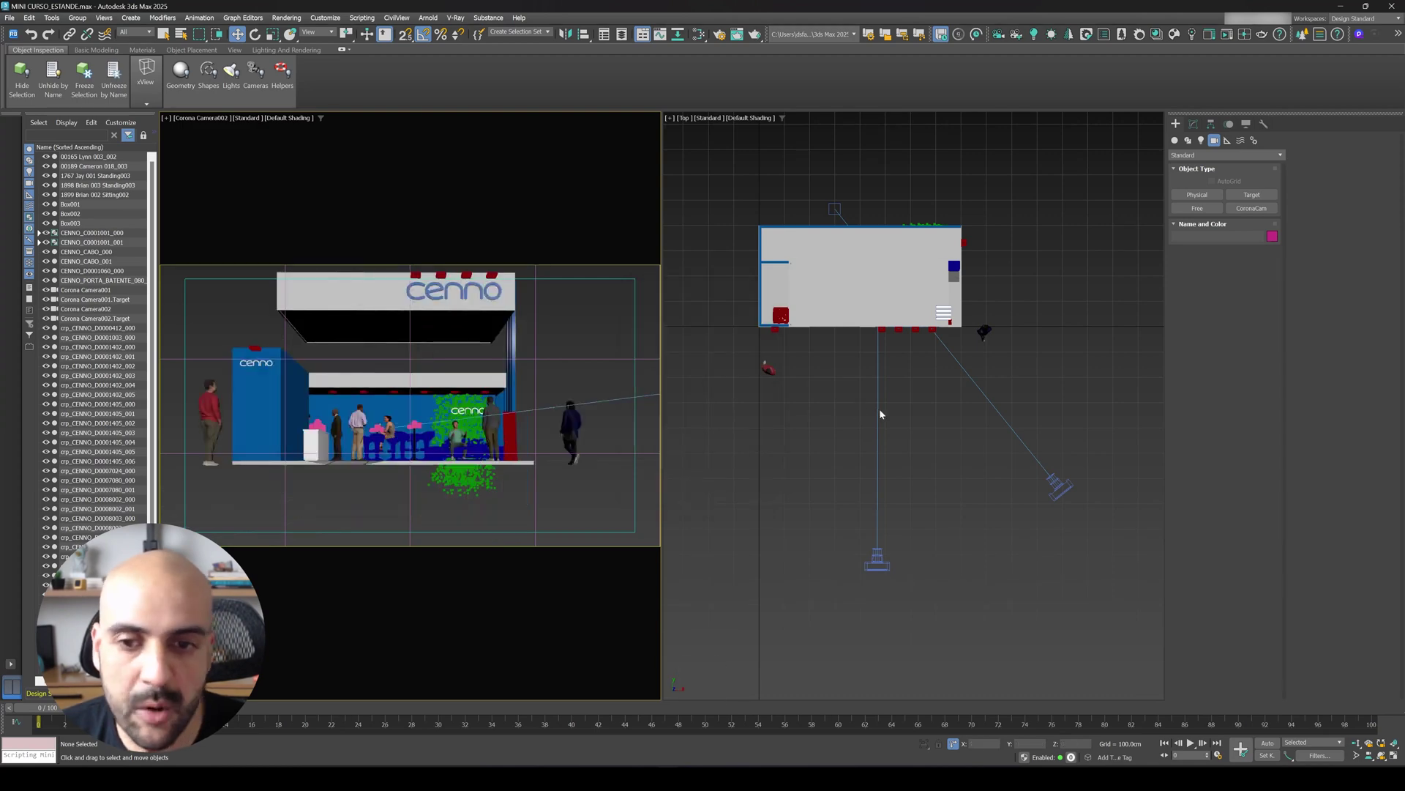
Align Corona Camera002 and its target to Box002 in the X position only, pivot point to pivot point
{"action": "left_click_drag", "start_coordinate": [880, 410], "coordinate": [861, 432]}
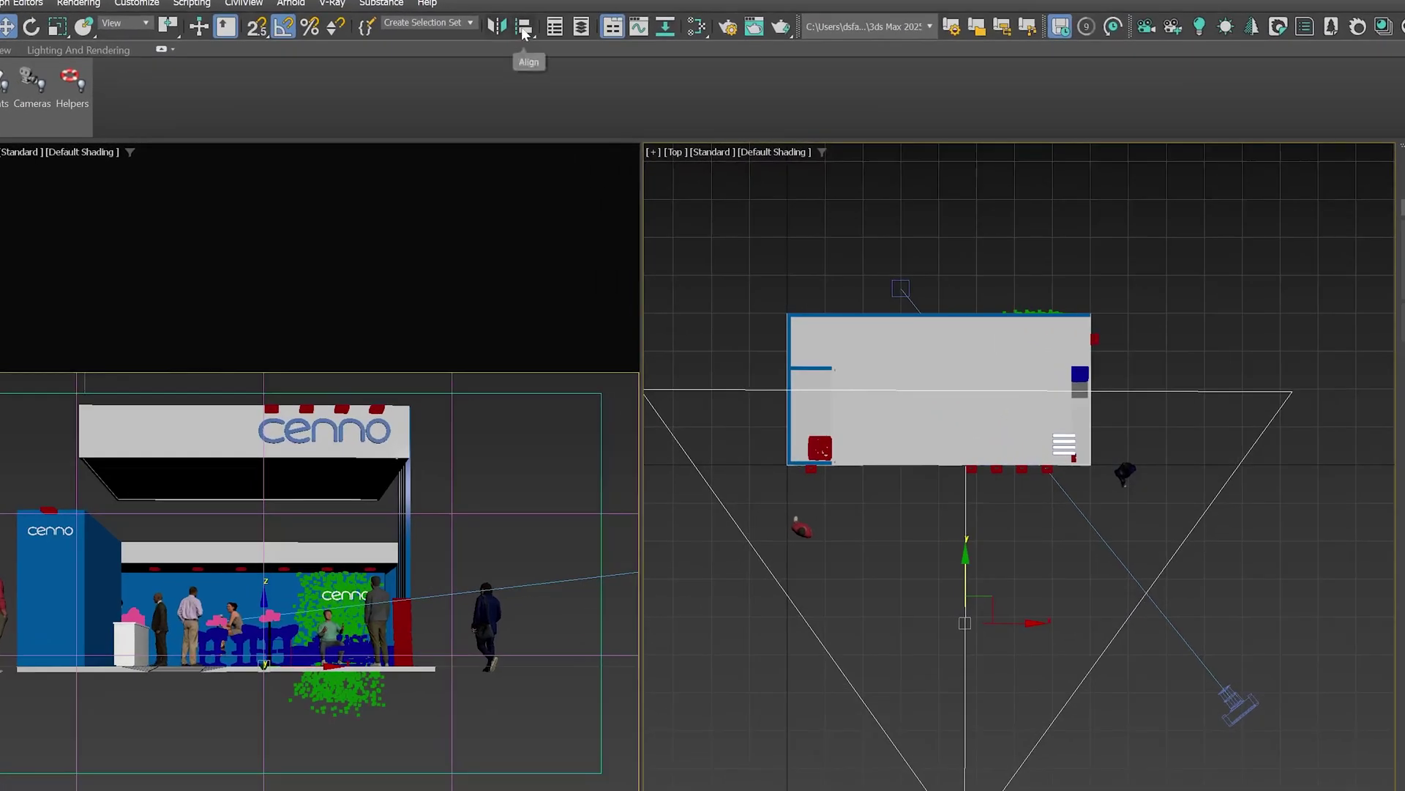
{"action": "left_click", "coordinate": [523, 28]}
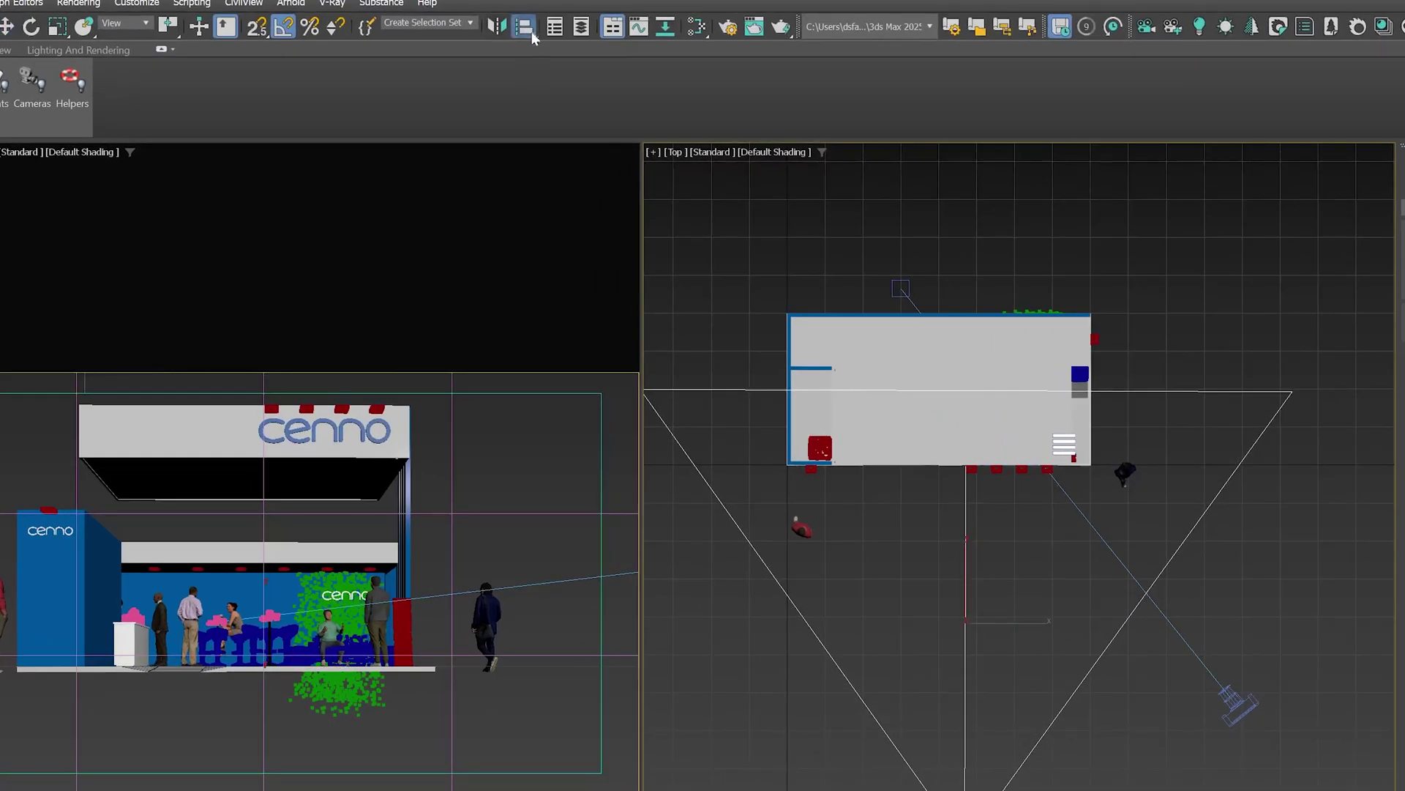
{"action": "left_click", "coordinate": [946, 418]}
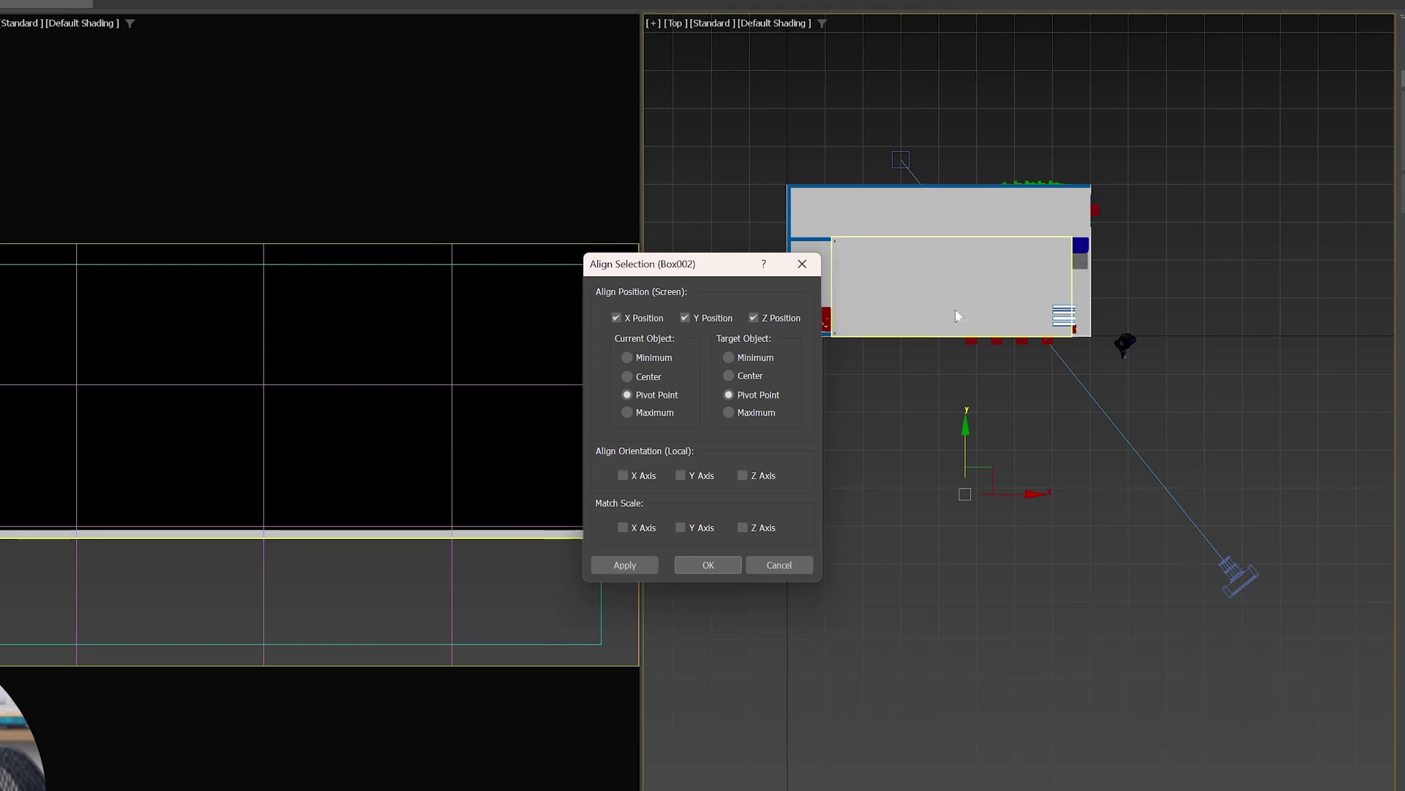
{"action": "left_click", "coordinate": [699, 318]}
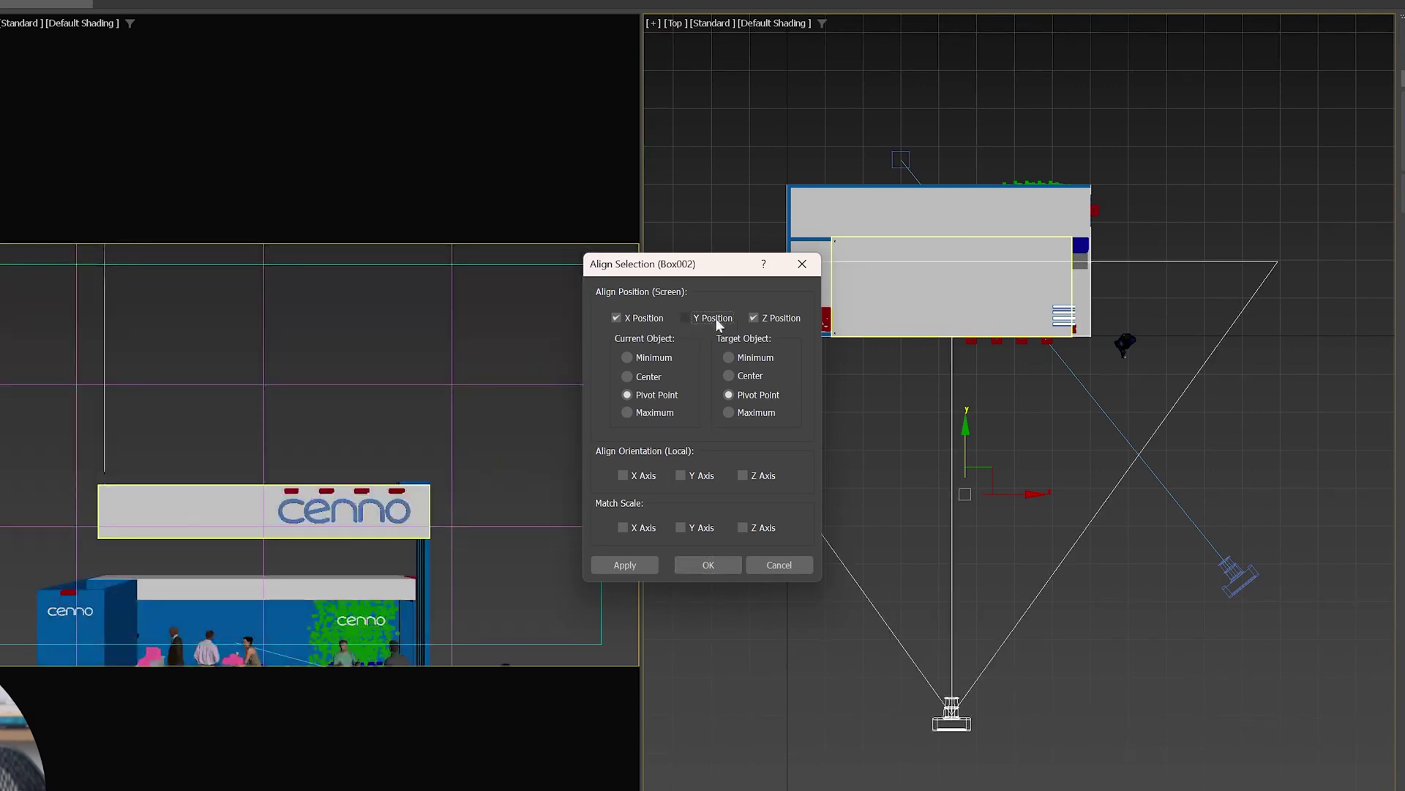
{"action": "left_click", "coordinate": [768, 319]}
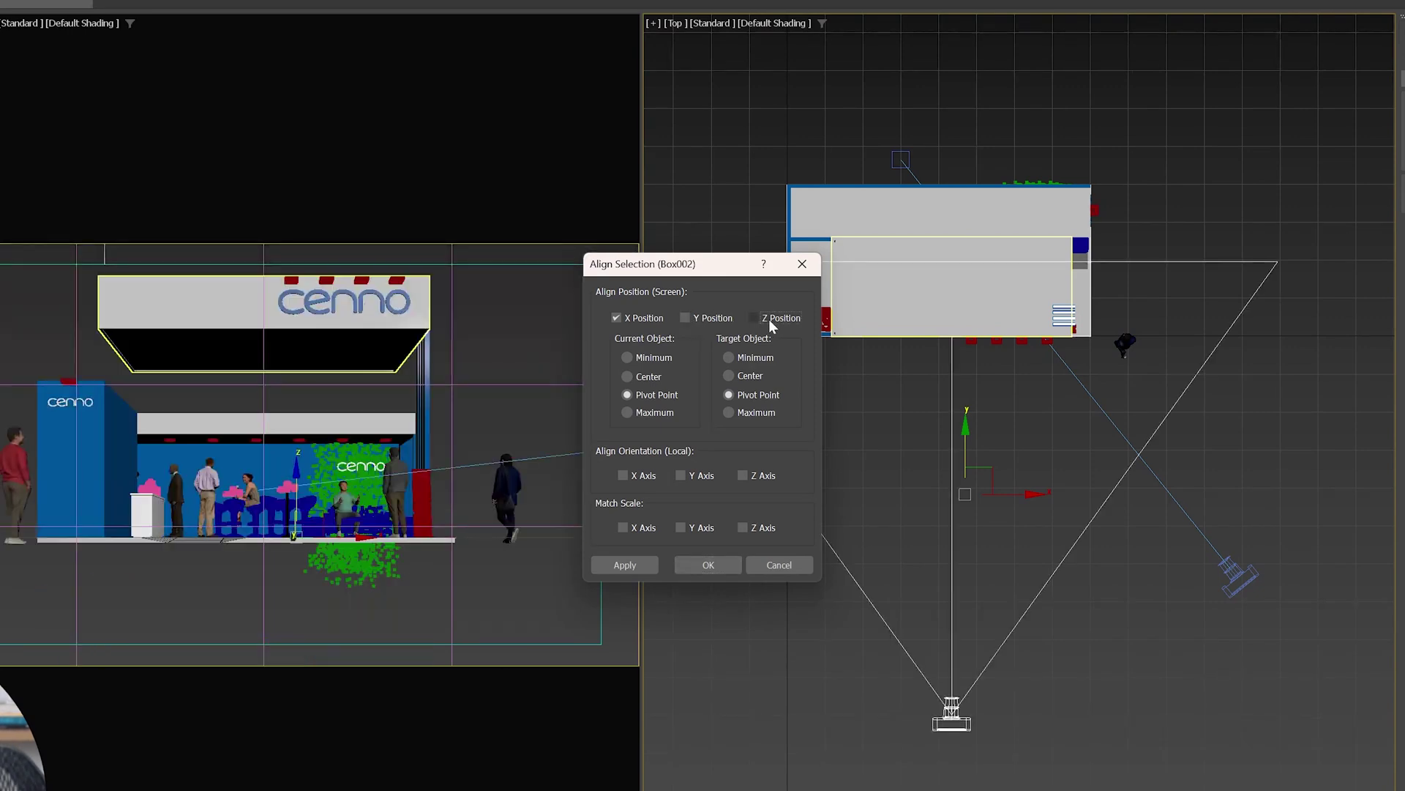
{"action": "left_click", "coordinate": [721, 565]}
Display the Top view in wireframe, check the selection of Corona Camera002 with its target, and clear it
{"action": "key", "text": "F3"}
{"action": "left_click", "coordinate": [918, 452]}
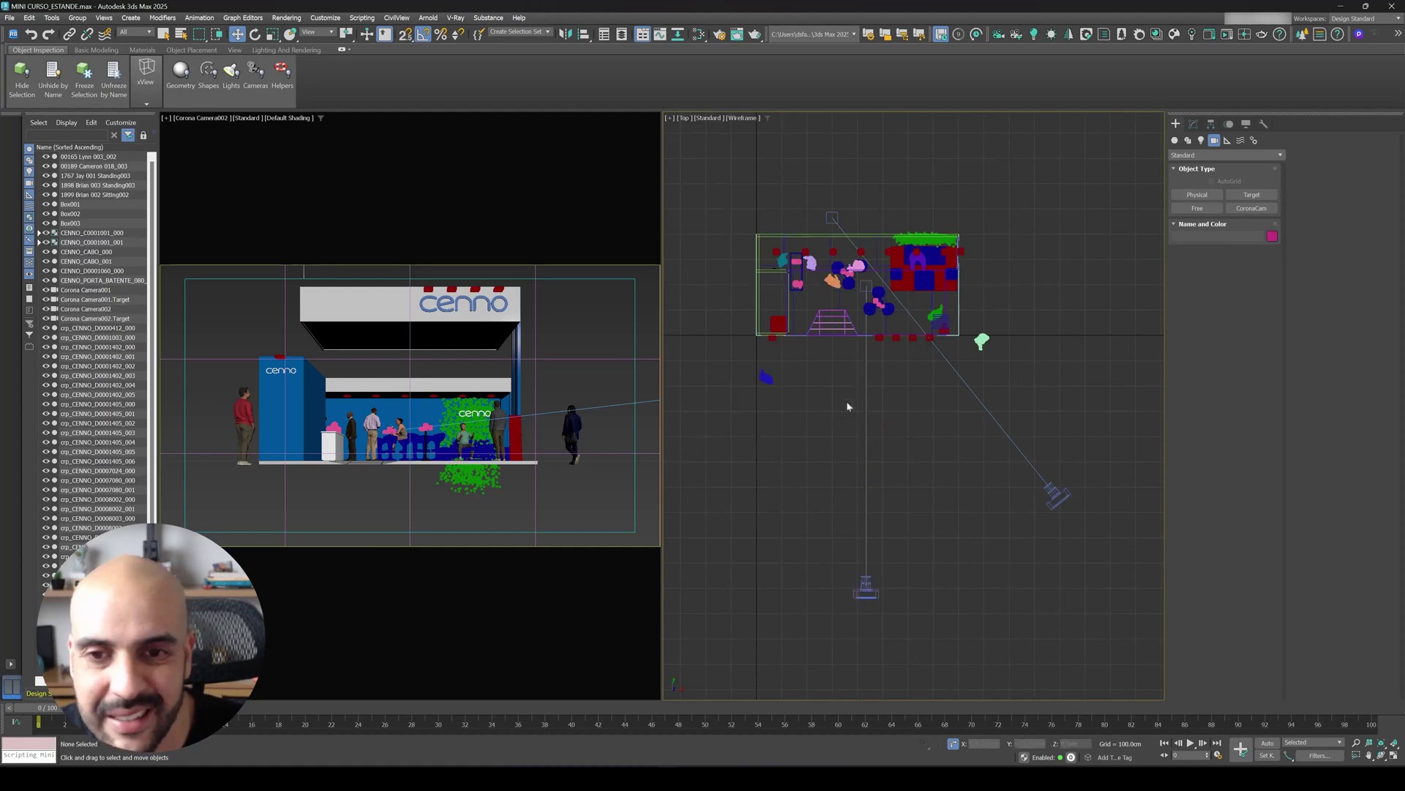
{"action": "left_click", "coordinate": [866, 437]}
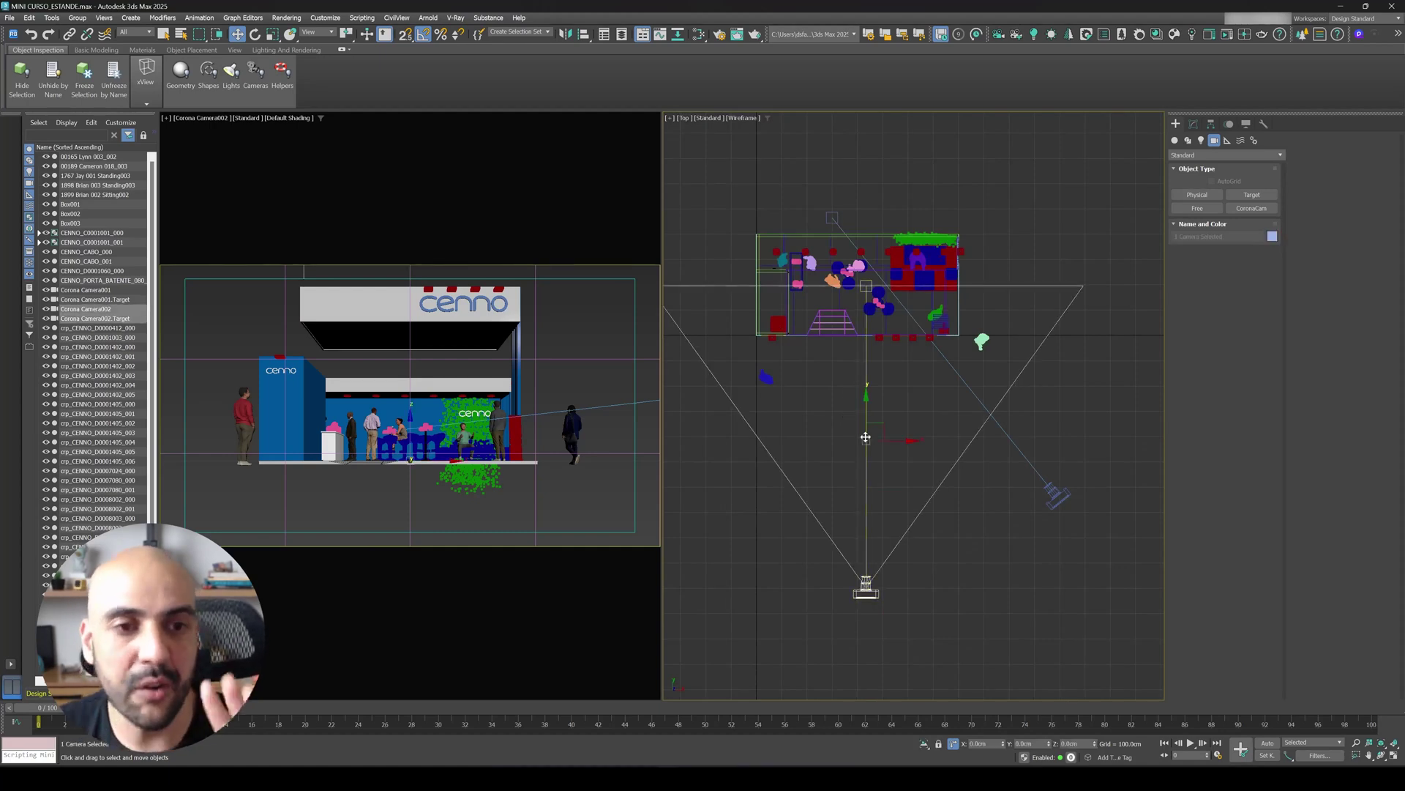
{"action": "left_click", "coordinate": [888, 474]}
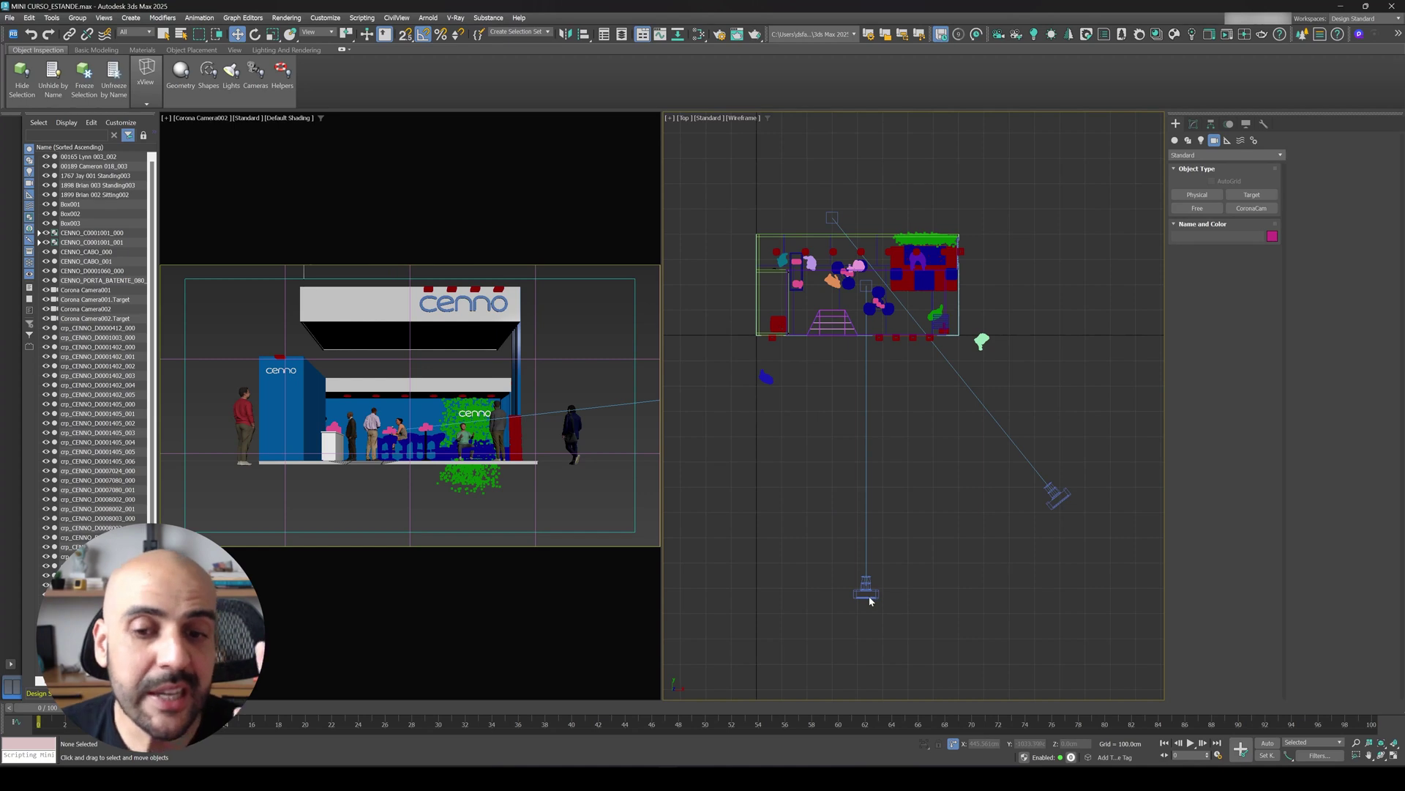
Select Corona Camera002 alone and set its vertical shift to -0.16
{"action": "left_click", "coordinate": [868, 594]}
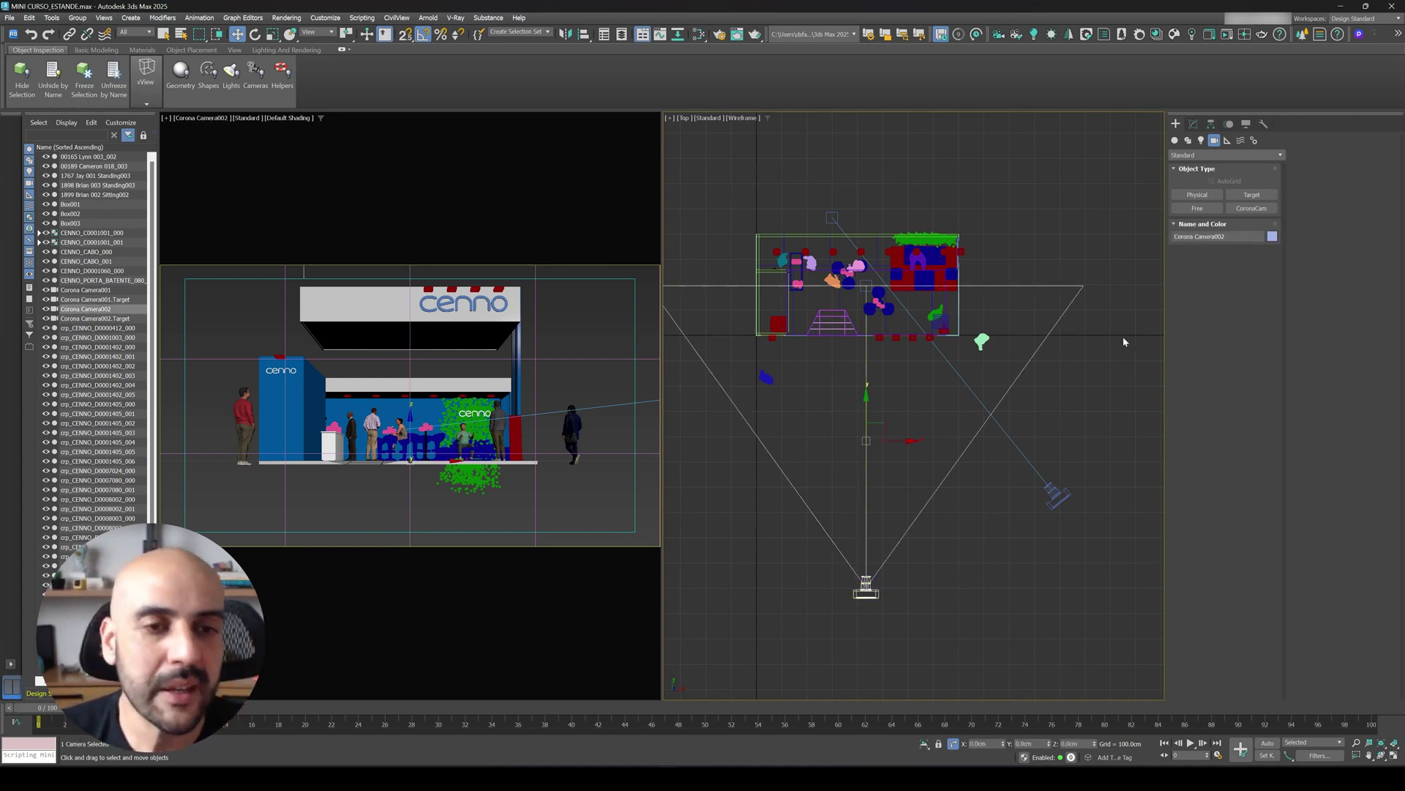
{"action": "left_click", "coordinate": [1194, 125]}
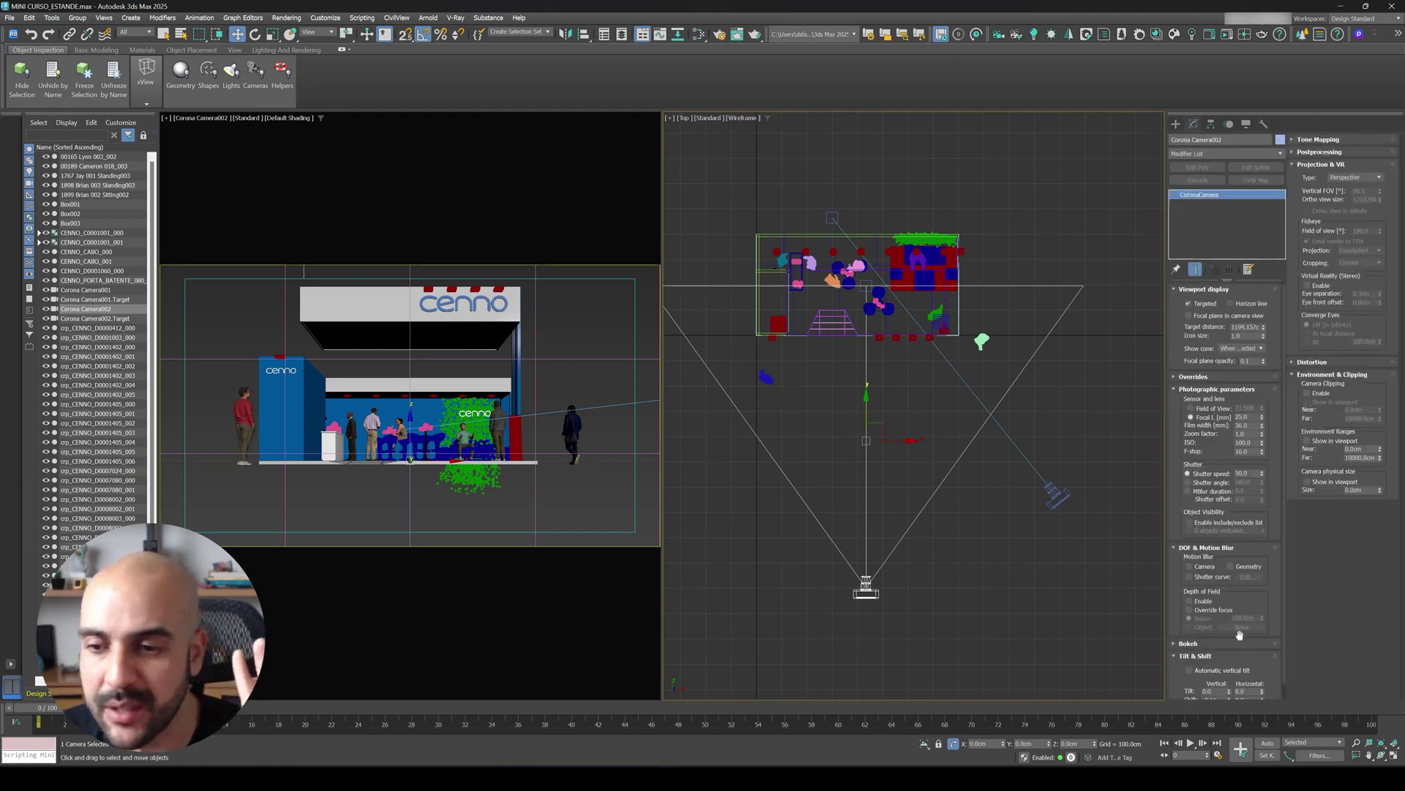
{"action": "scroll", "coordinate": [1265, 551], "scroll_direction": "down", "scroll_amount": 1}
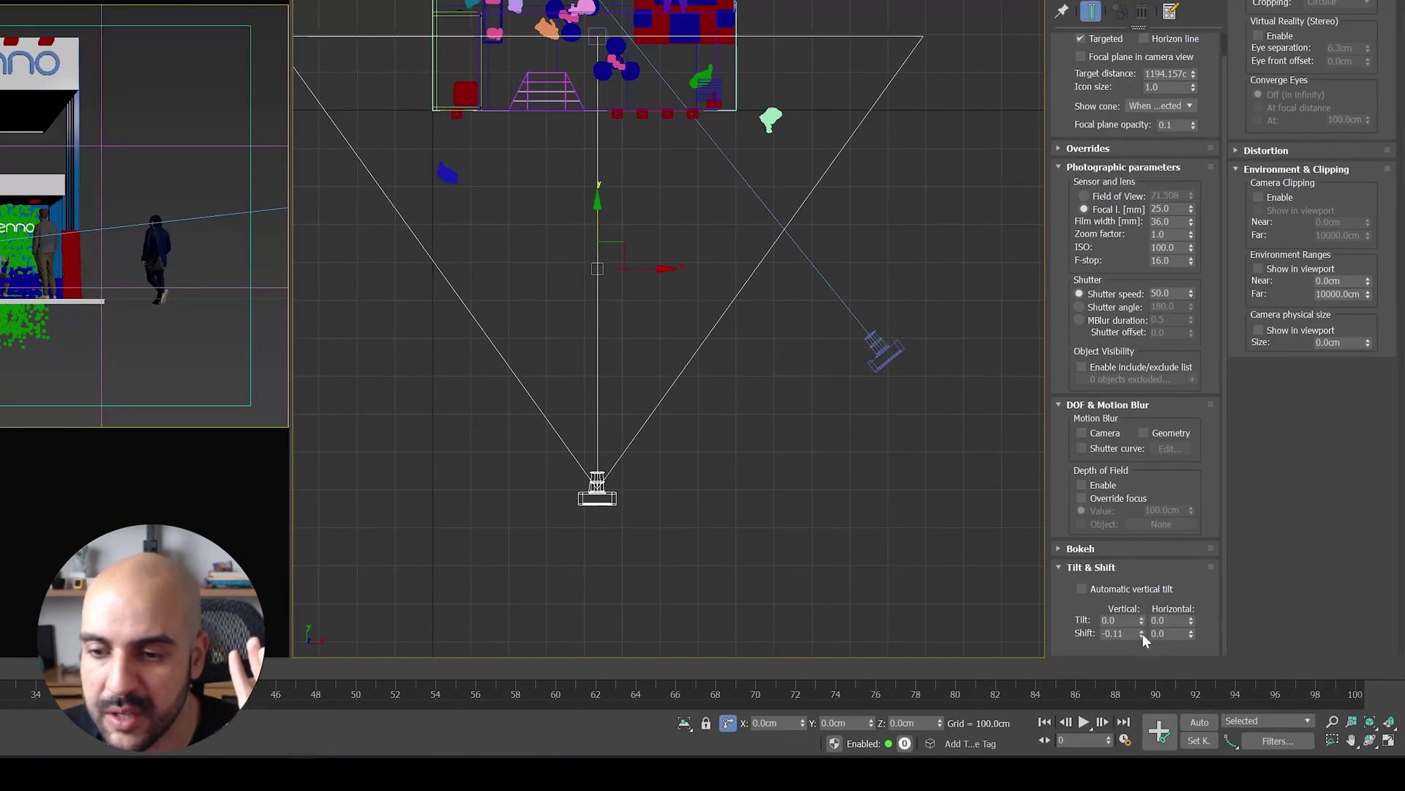
{"action": "left_click", "coordinate": [1231, 685]}
{"action": "left_click", "coordinate": [1141, 636]}
{"action": "left_click", "coordinate": [1141, 636]}
{"action": "left_click", "coordinate": [1142, 636]}
{"action": "left_click", "coordinate": [1142, 636]}
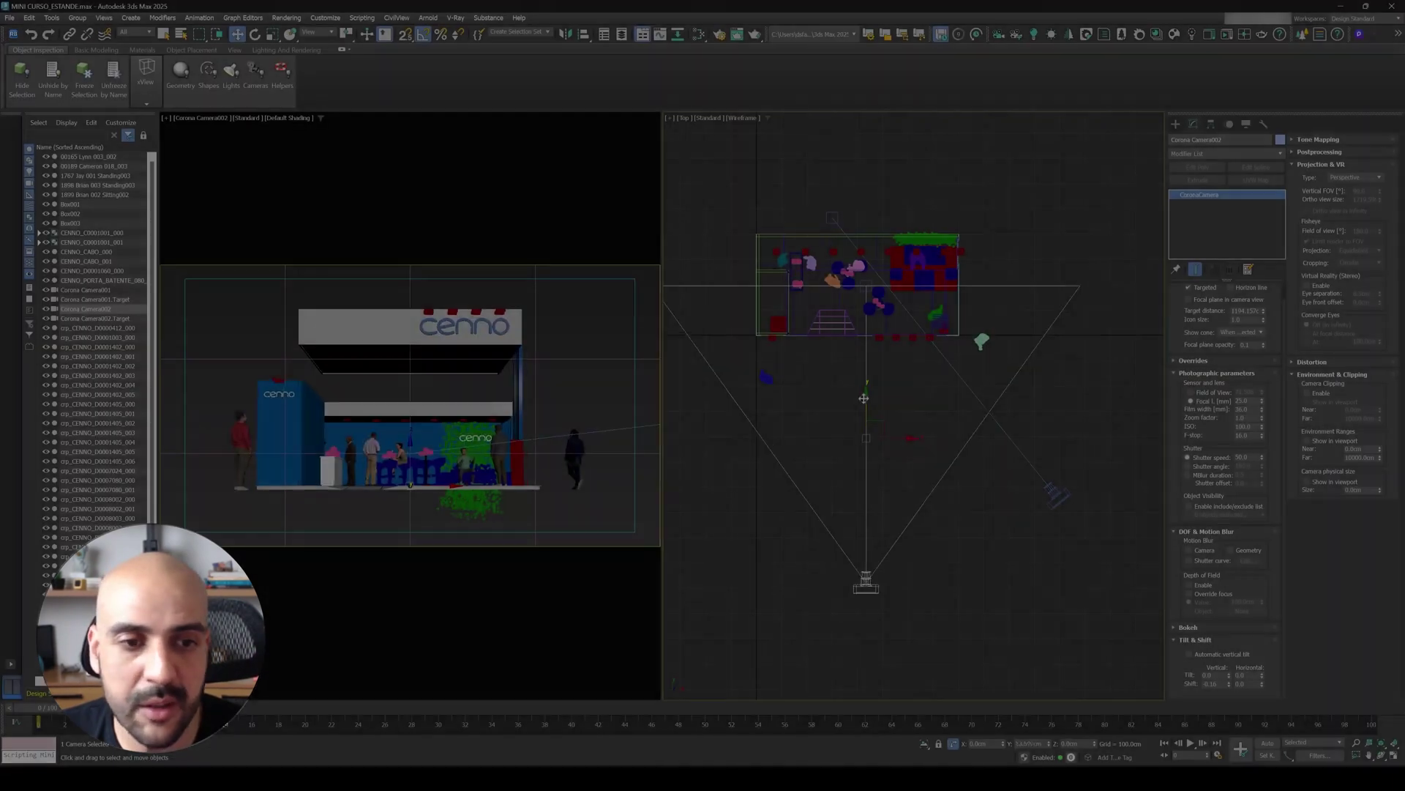
Try moving Corona Camera002 closer to the stand, undo the move, and clear the selection
{"action": "left_click_drag", "start_coordinate": [579, 213], "coordinate": [589, 162]}
{"action": "key", "text": "ctrl+z"}
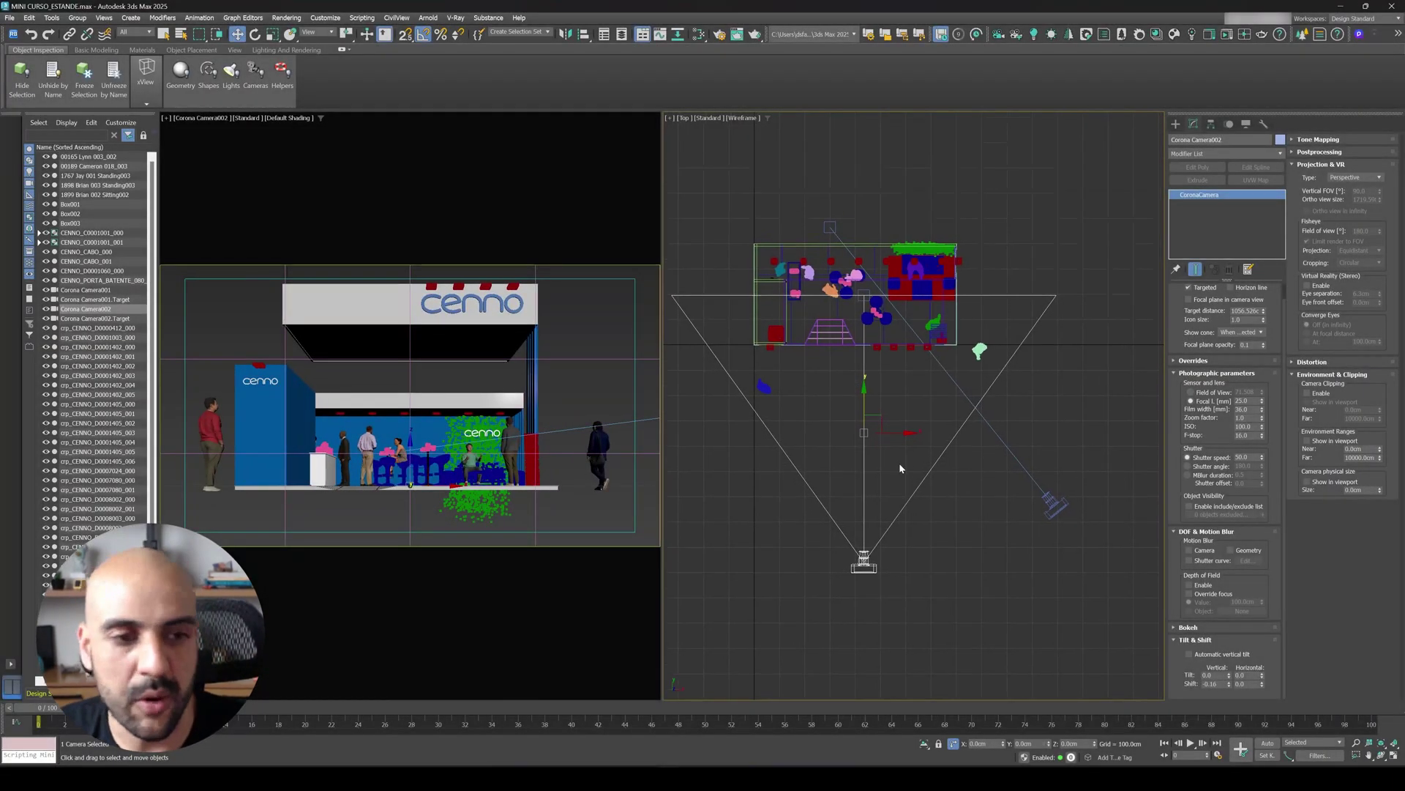
{"action": "left_click", "coordinate": [897, 472]}
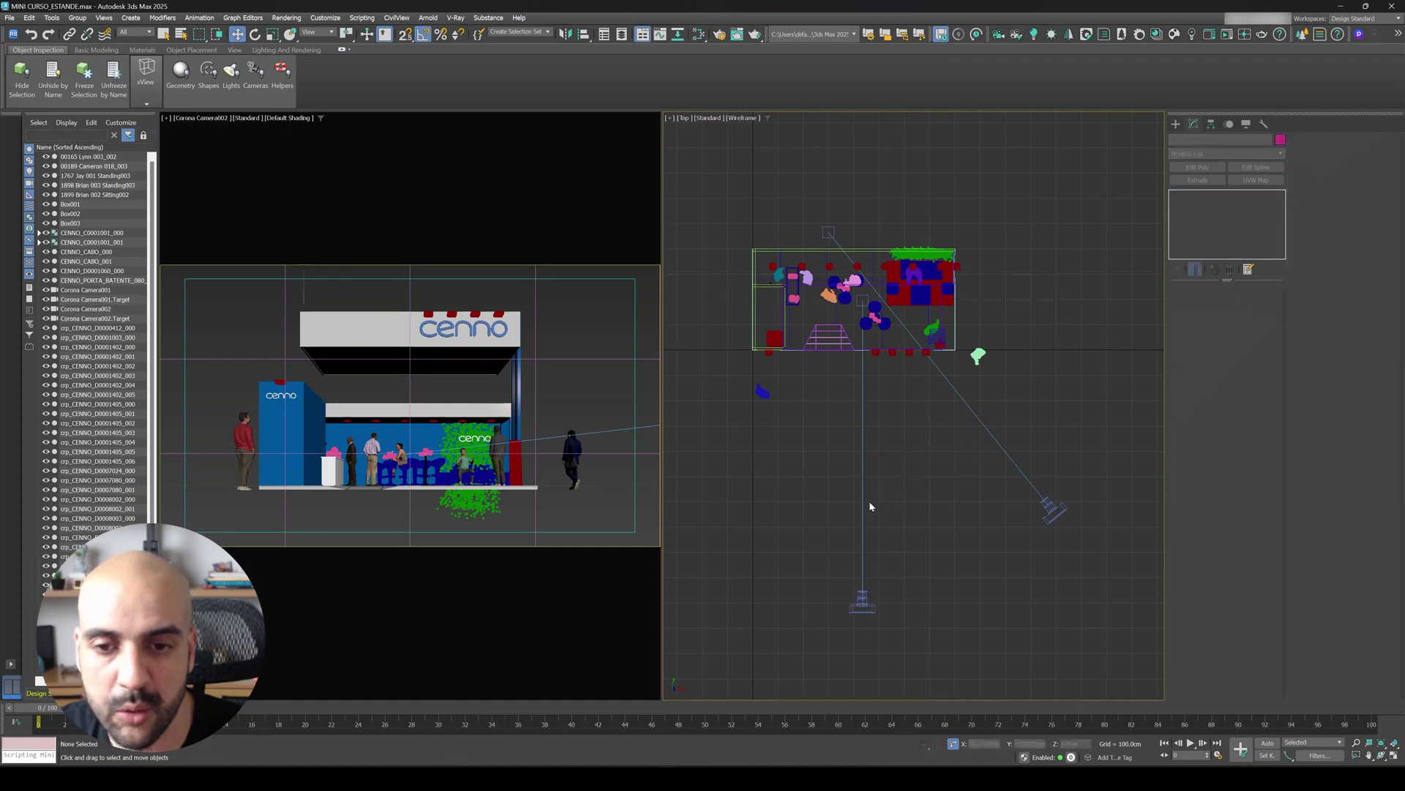
Raise Corona Camera002 together with its target by 120 cm in Z
{"action": "left_click", "coordinate": [863, 509]}
{"action": "middle_click_drag", "start_coordinate": [863, 509], "coordinate": [930, 458], "text": "alt"}
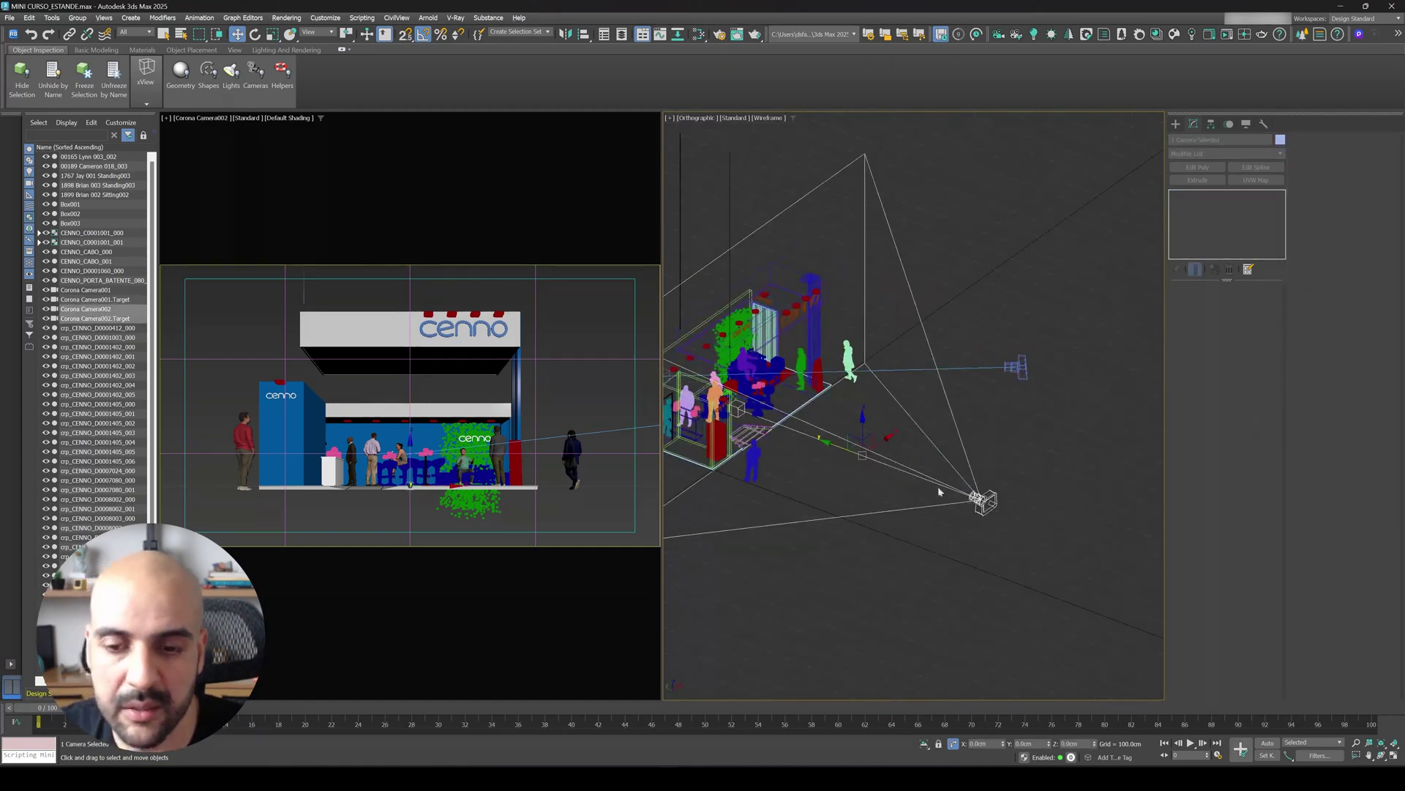
{"action": "left_click", "coordinate": [1076, 743]}
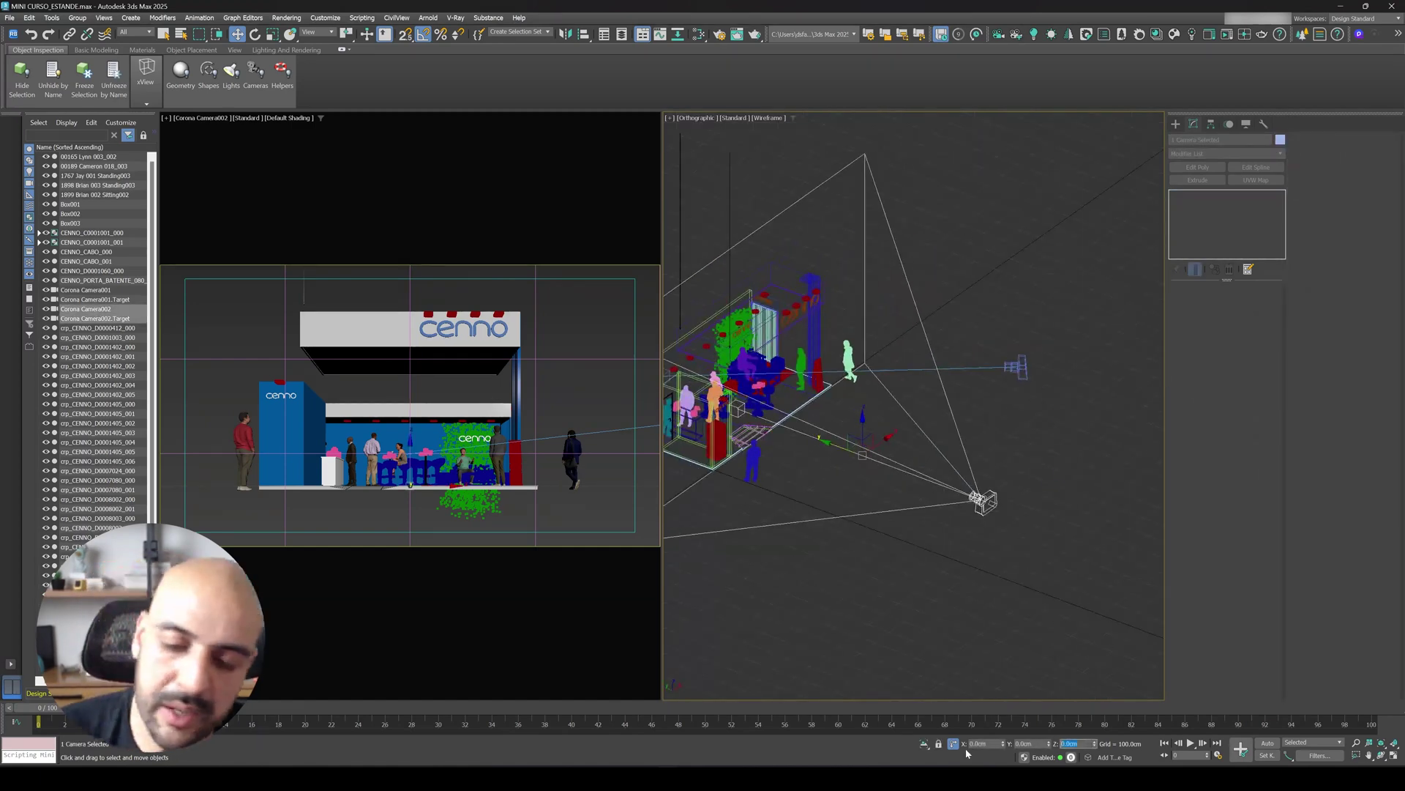
{"action": "type", "text": "120"}
{"action": "key", "text": "Return"}
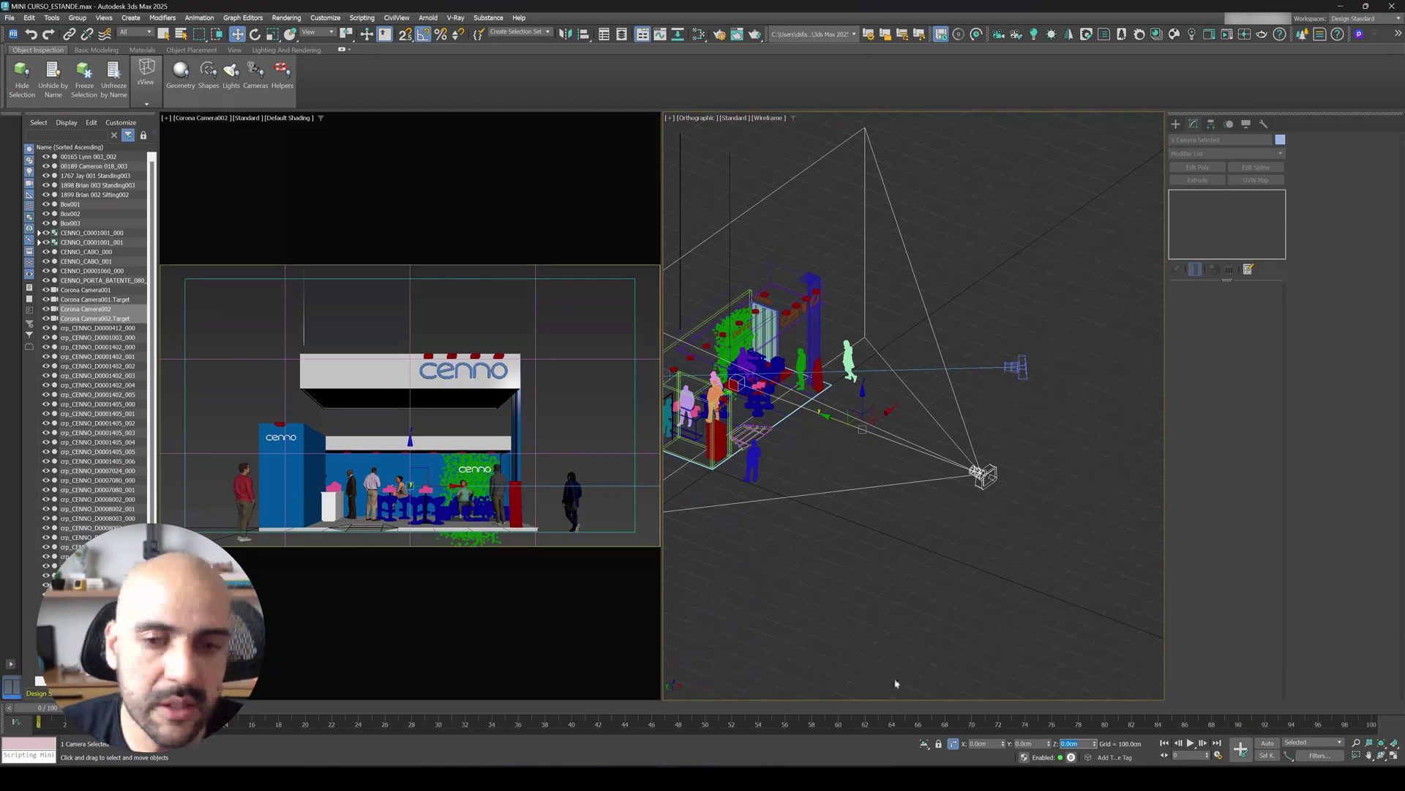
Return to the Top view, select only Corona Camera002, and set its vertical shift to -0.1
{"action": "key", "text": "t"}
{"action": "left_click", "coordinate": [890, 549]}
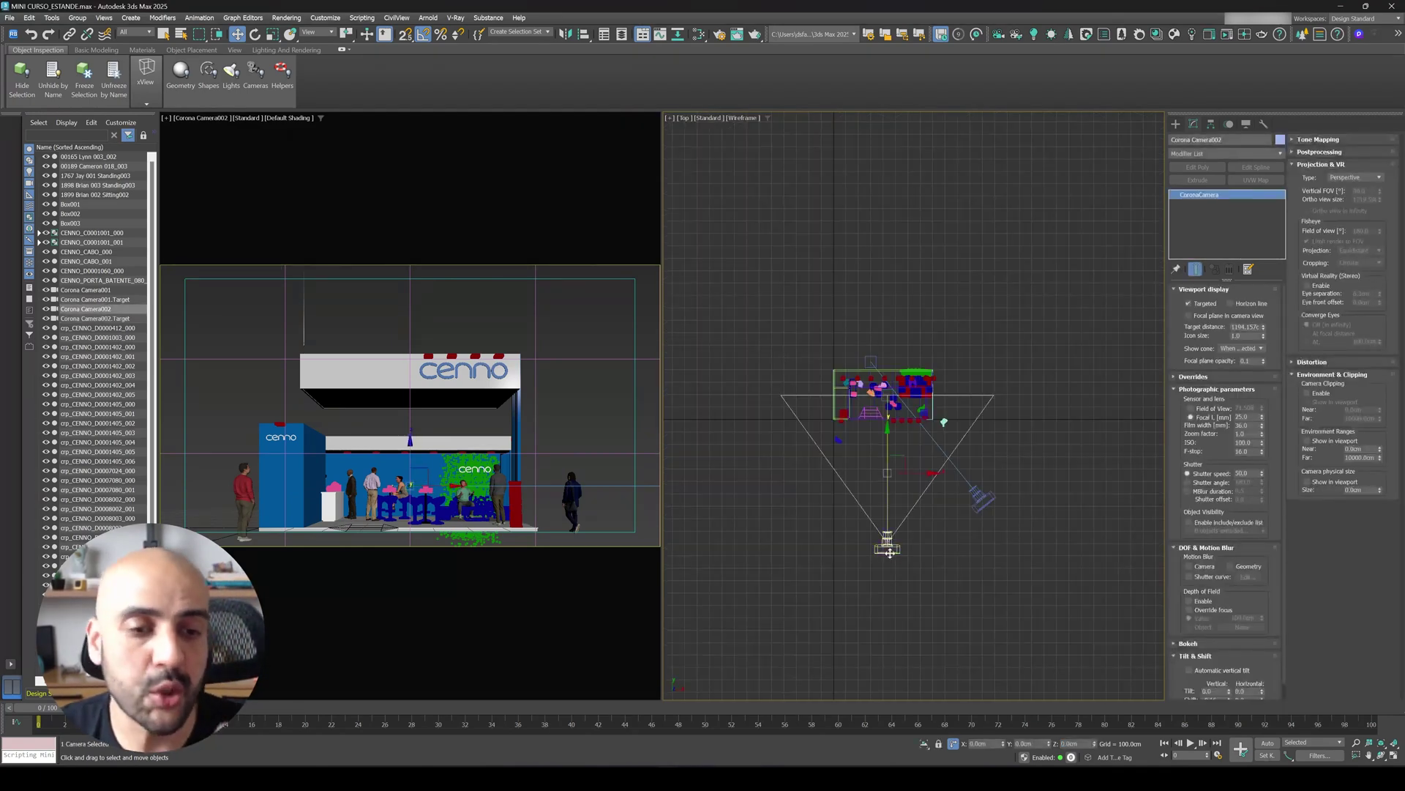
{"action": "scroll", "coordinate": [1244, 596], "scroll_direction": "down", "scroll_amount": 1}
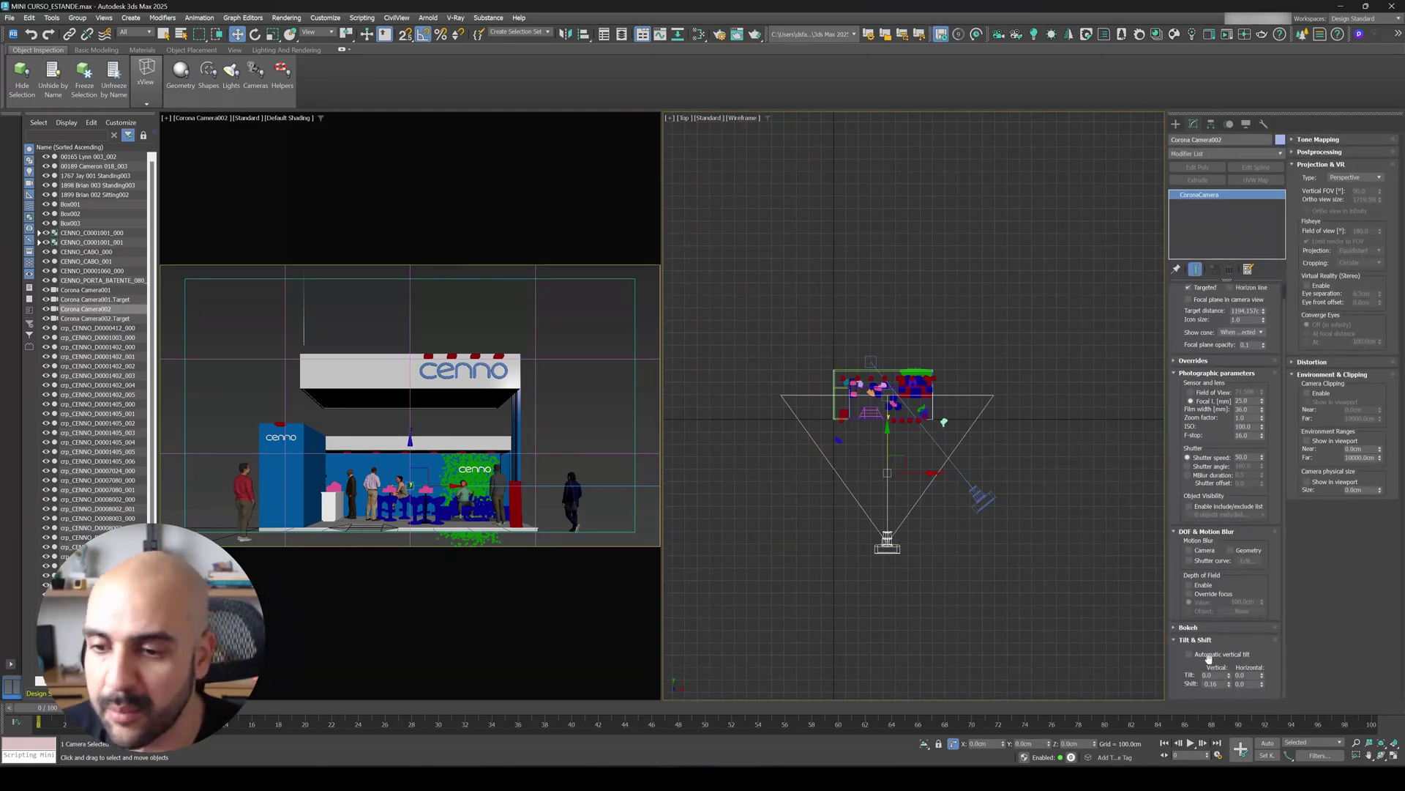
{"action": "left_click", "coordinate": [1230, 685]}
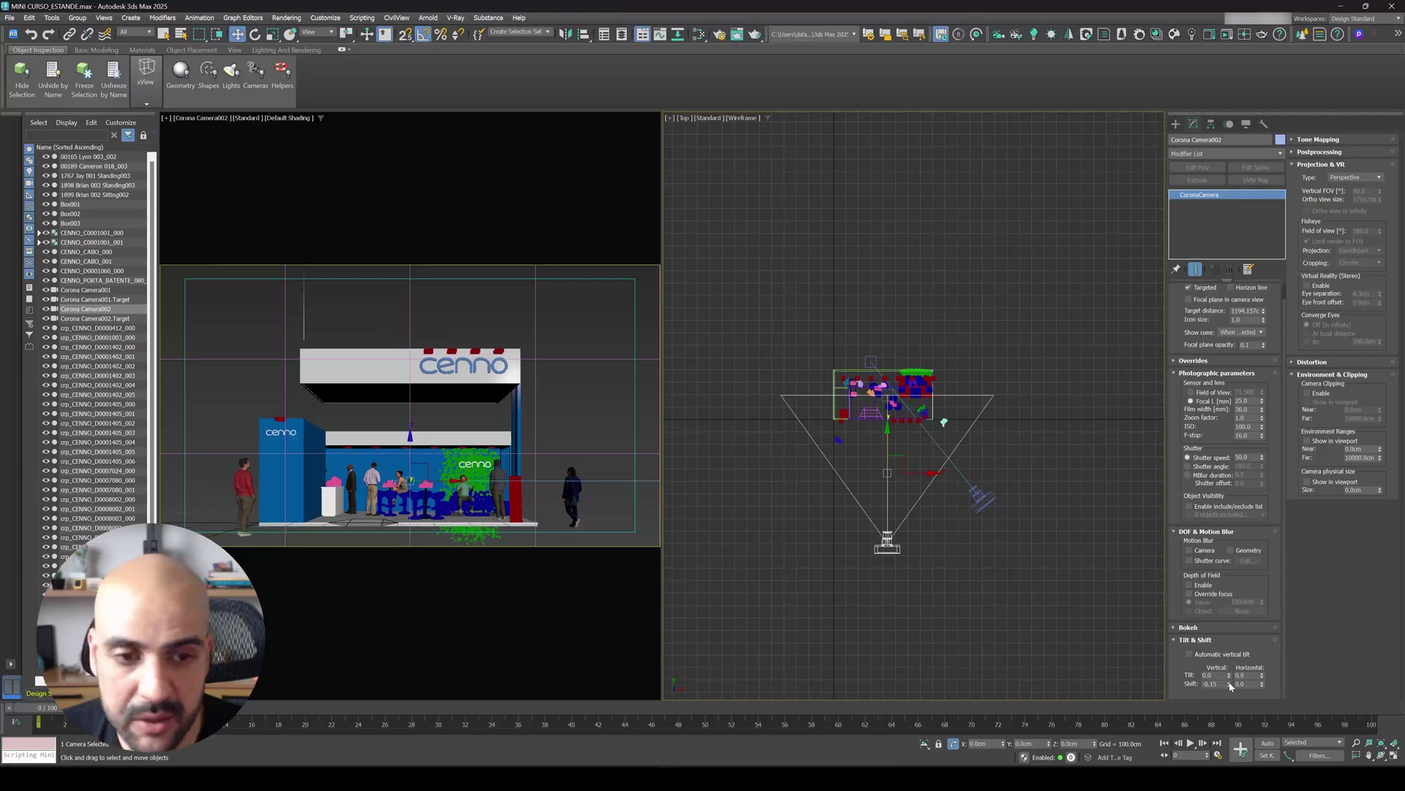
{"action": "left_click_drag", "start_coordinate": [1230, 685], "coordinate": [1230, 674]}
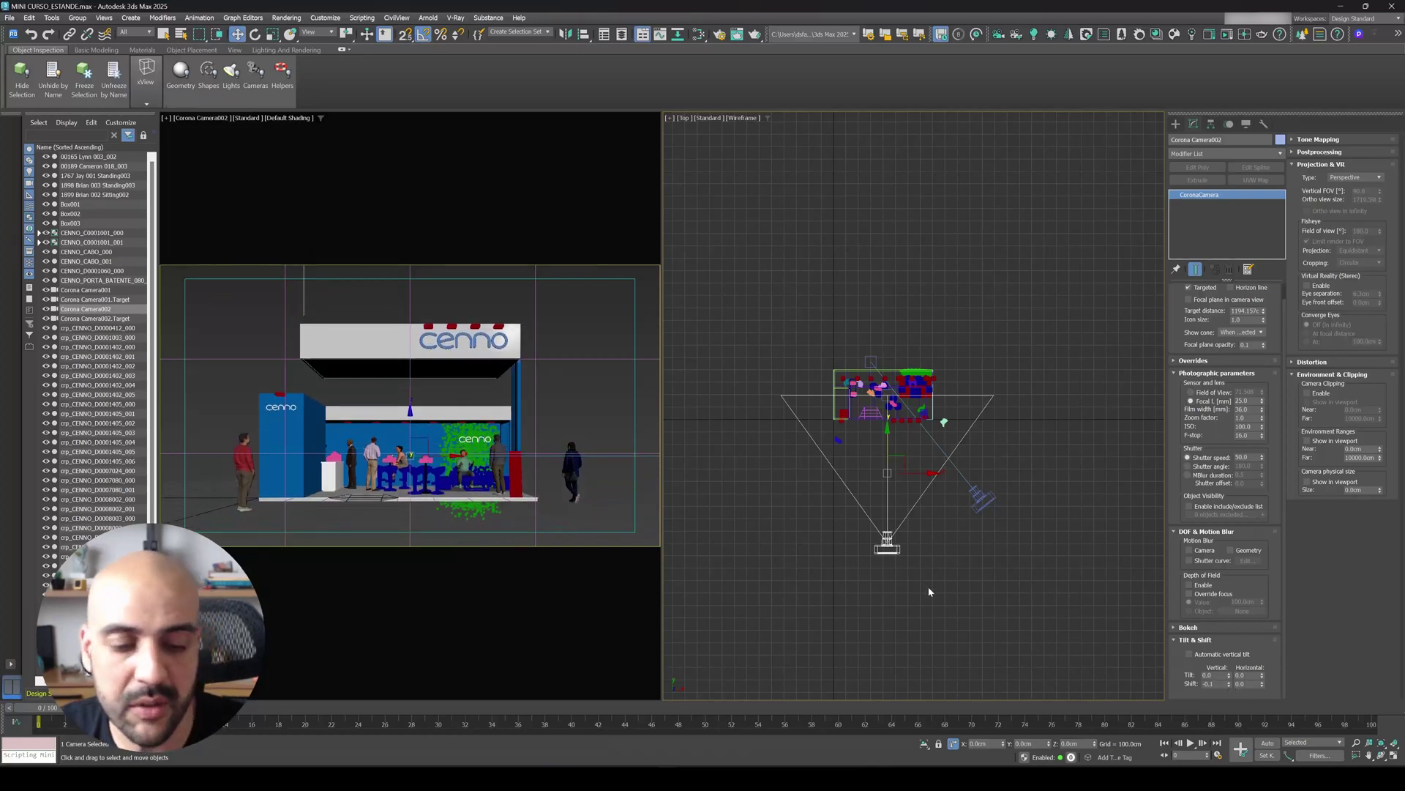
Move Corona Camera002 closer to the stand, to a target distance of about 1034 cm, set its vertical shift to -0.11, and deselect it
{"action": "middle_click_drag", "start_coordinate": [928, 587], "coordinate": [928, 596]}
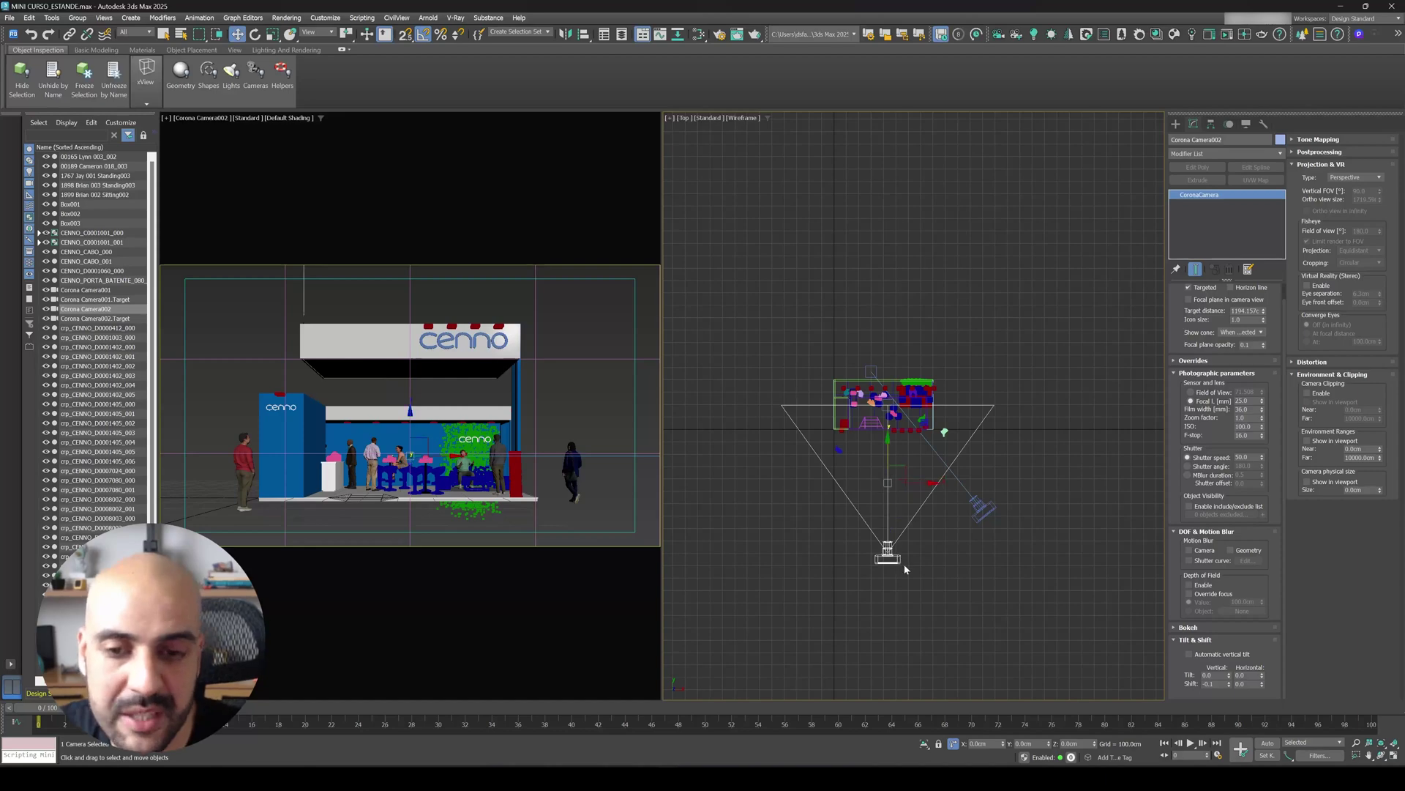
{"action": "key", "text": "space"}
{"action": "left_click_drag", "start_coordinate": [907, 564], "coordinate": [911, 542]}
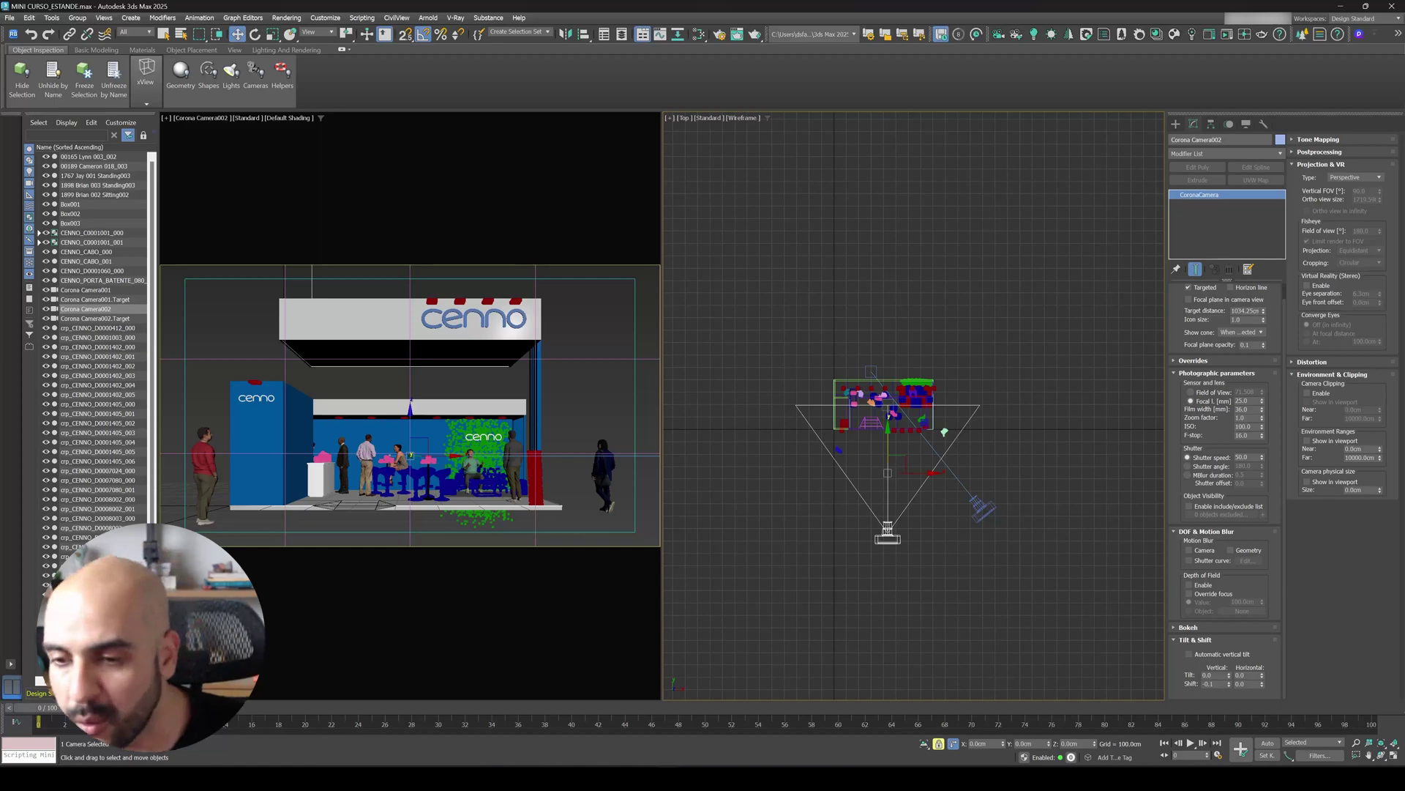
{"action": "left_click", "coordinate": [1230, 687]}
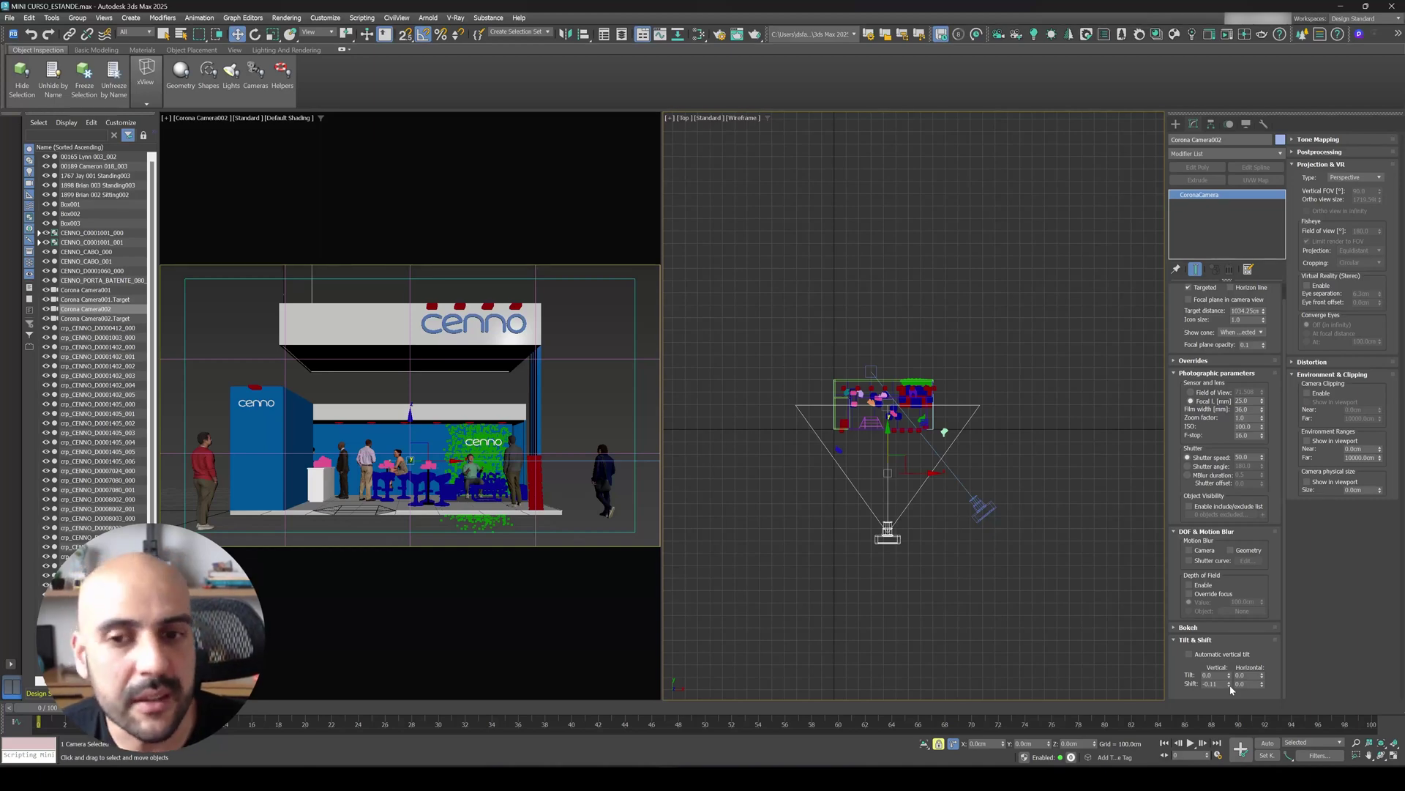
{"action": "left_click", "coordinate": [980, 366]}
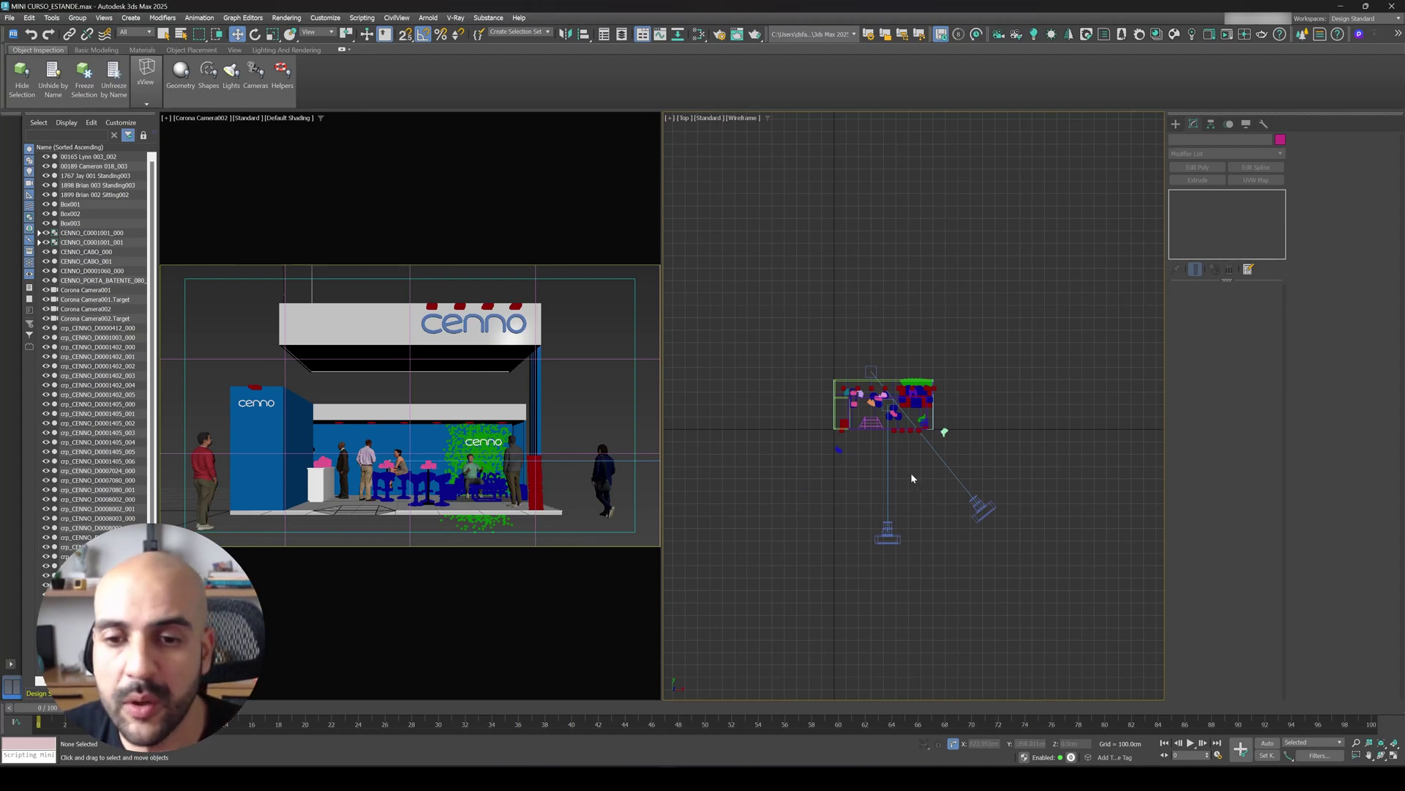
Clone Corona Camera002 with its target as one independent copy, offset slightly toward the stand in the Top view
{"action": "left_click", "coordinate": [890, 478]}
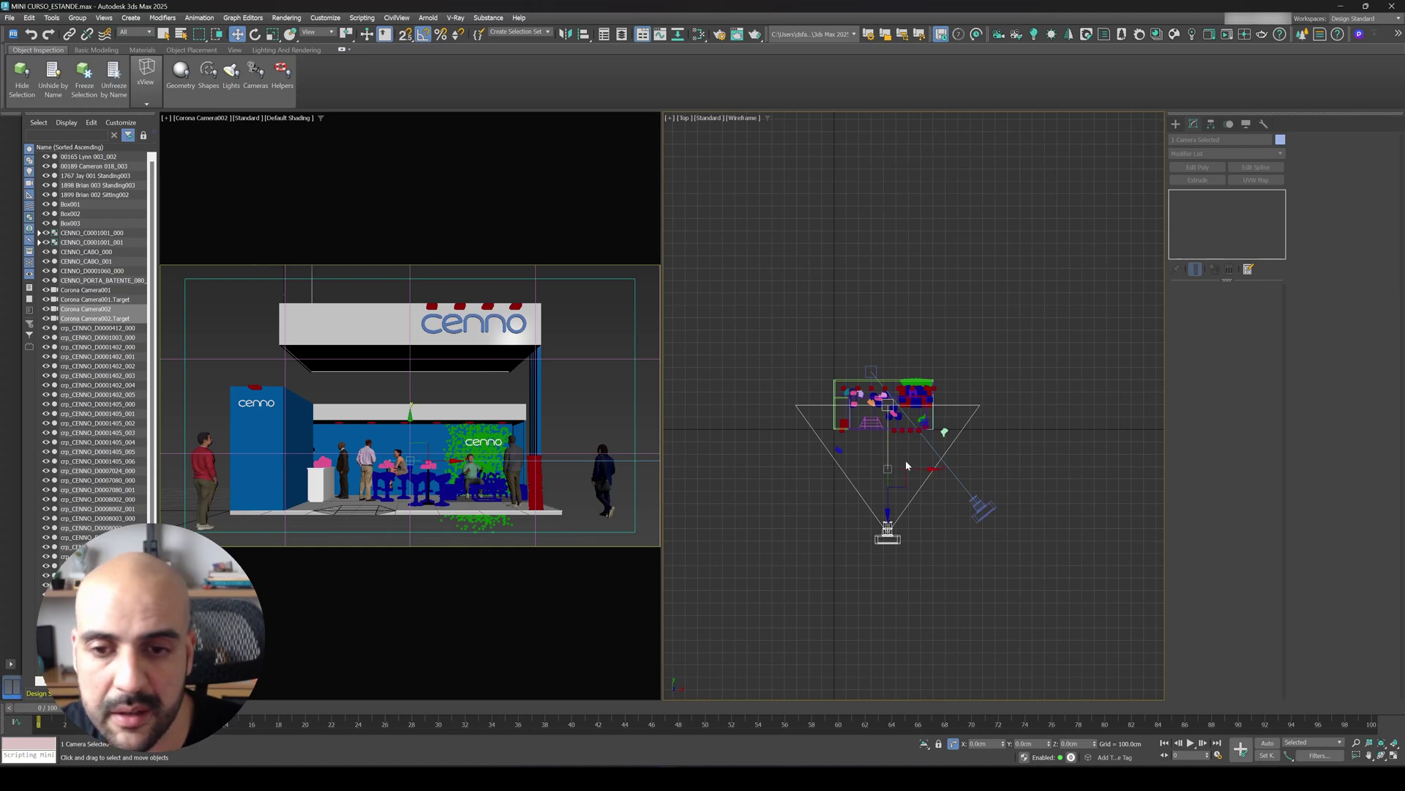
{"action": "key", "text": "space"}
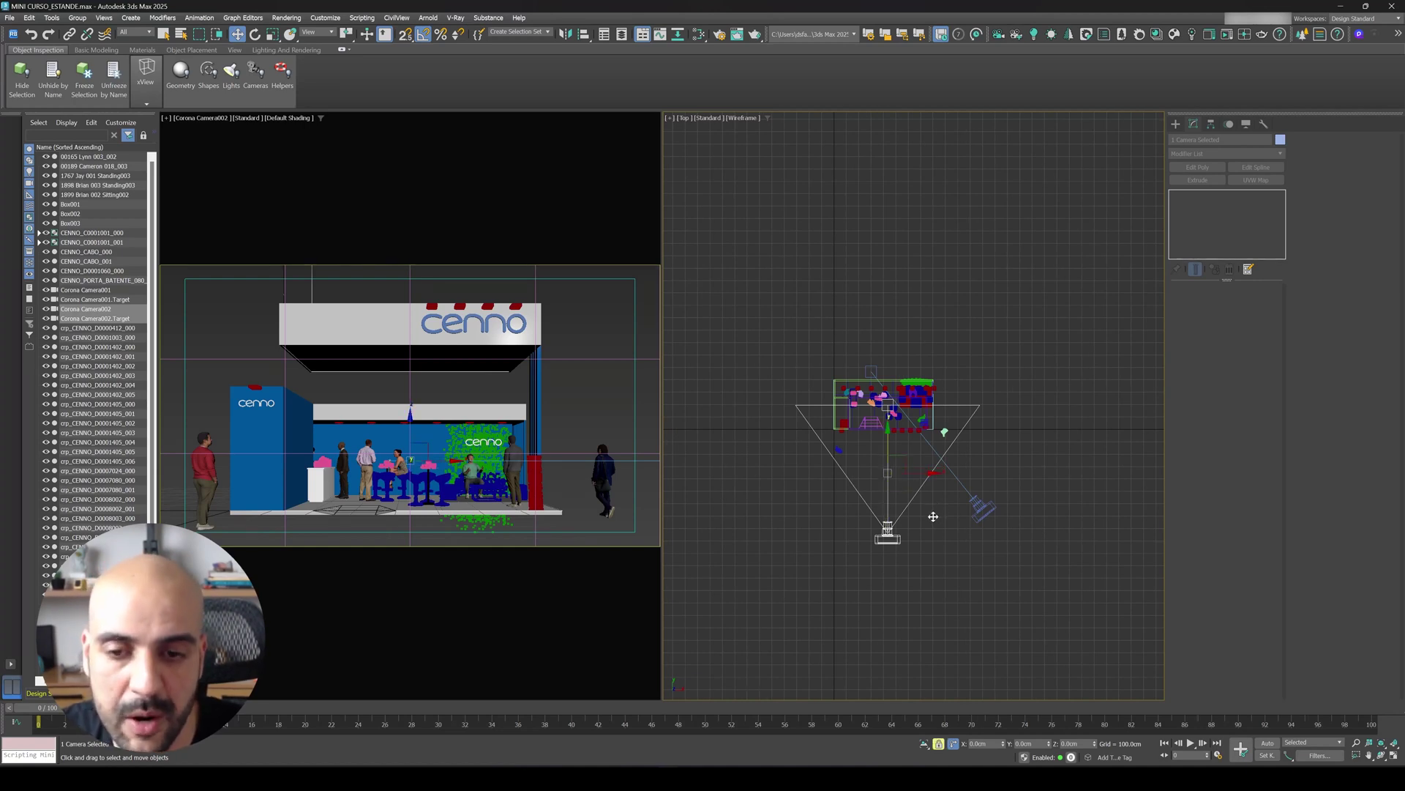
{"action": "left_click_drag", "start_coordinate": [933, 516], "coordinate": [941, 484], "text": "shift"}
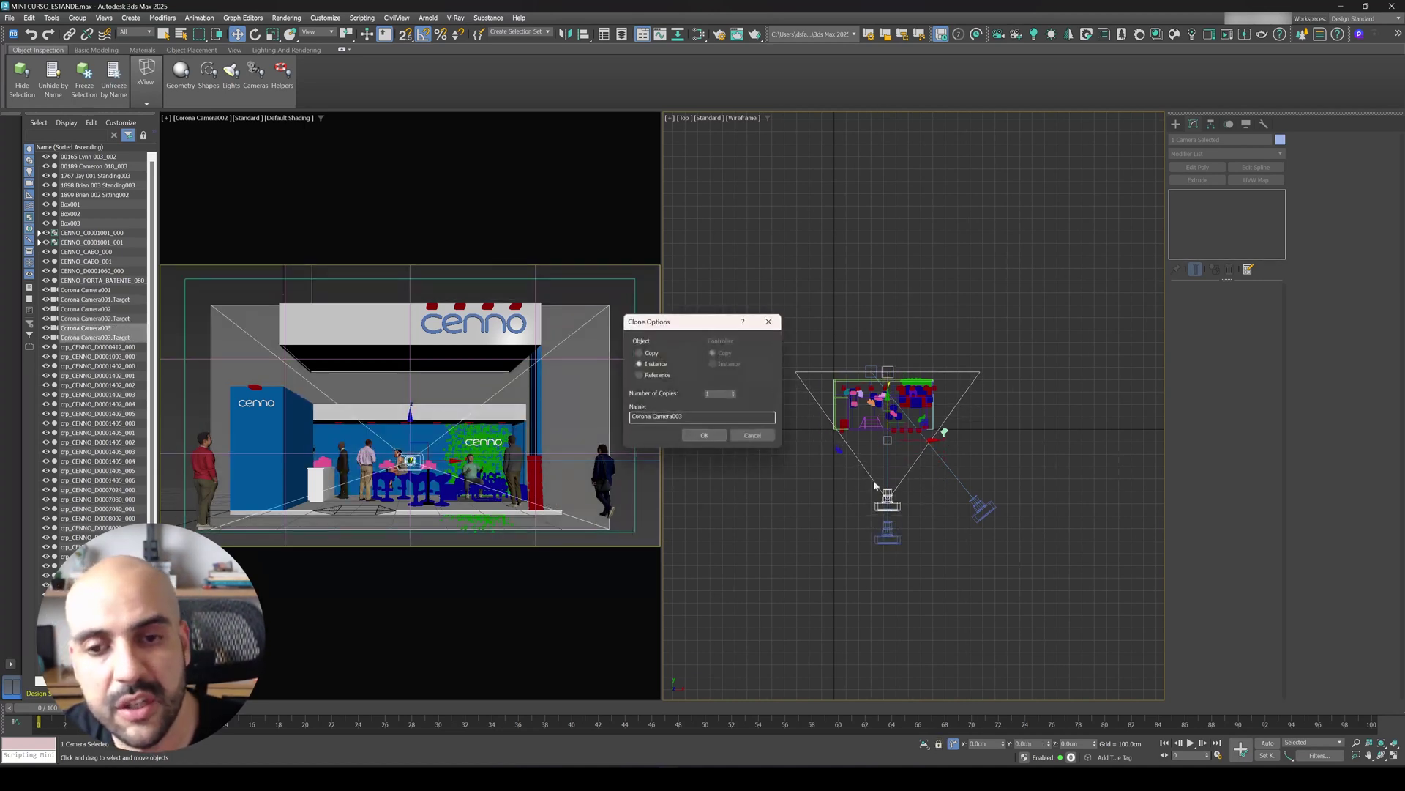
{"action": "left_click", "coordinate": [639, 353]}
{"action": "left_click", "coordinate": [704, 436]}
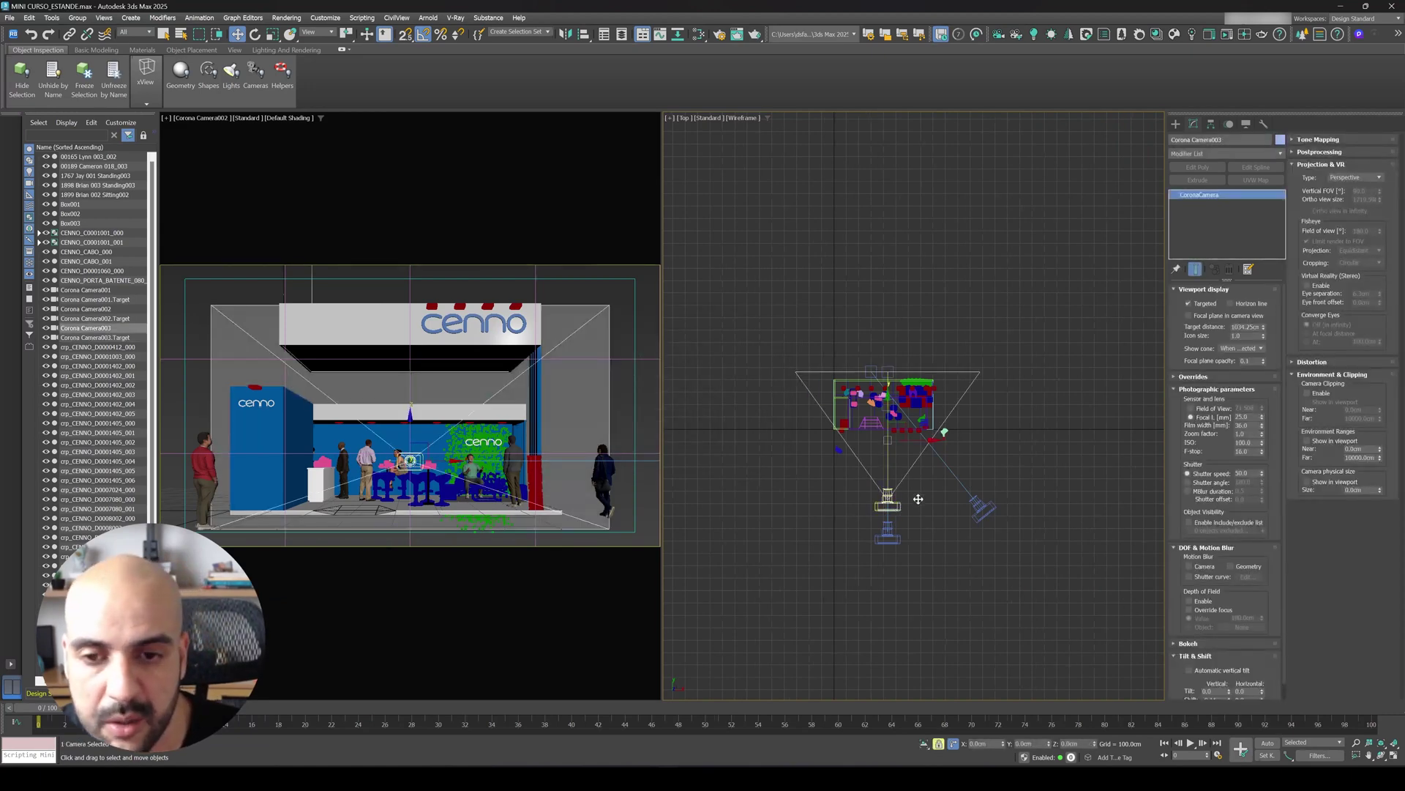
Move the copied camera beside the corner camera in the Top view and show Corona Camera003 in the camera viewport
{"action": "left_click_drag", "start_coordinate": [920, 499], "coordinate": [981, 532]}
{"action": "left_click", "coordinate": [602, 412]}
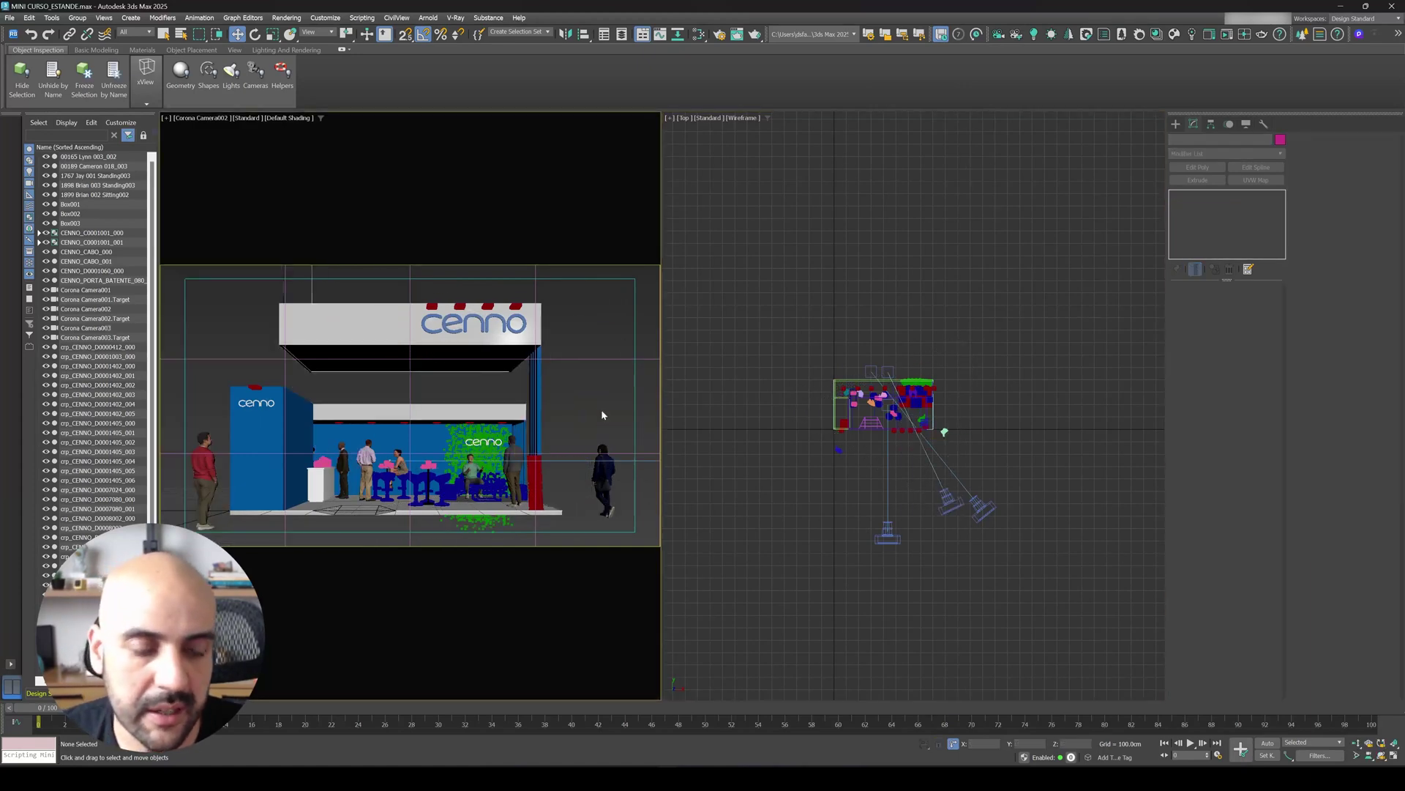
{"action": "key", "text": "c"}
{"action": "double_click", "coordinate": [688, 320]}
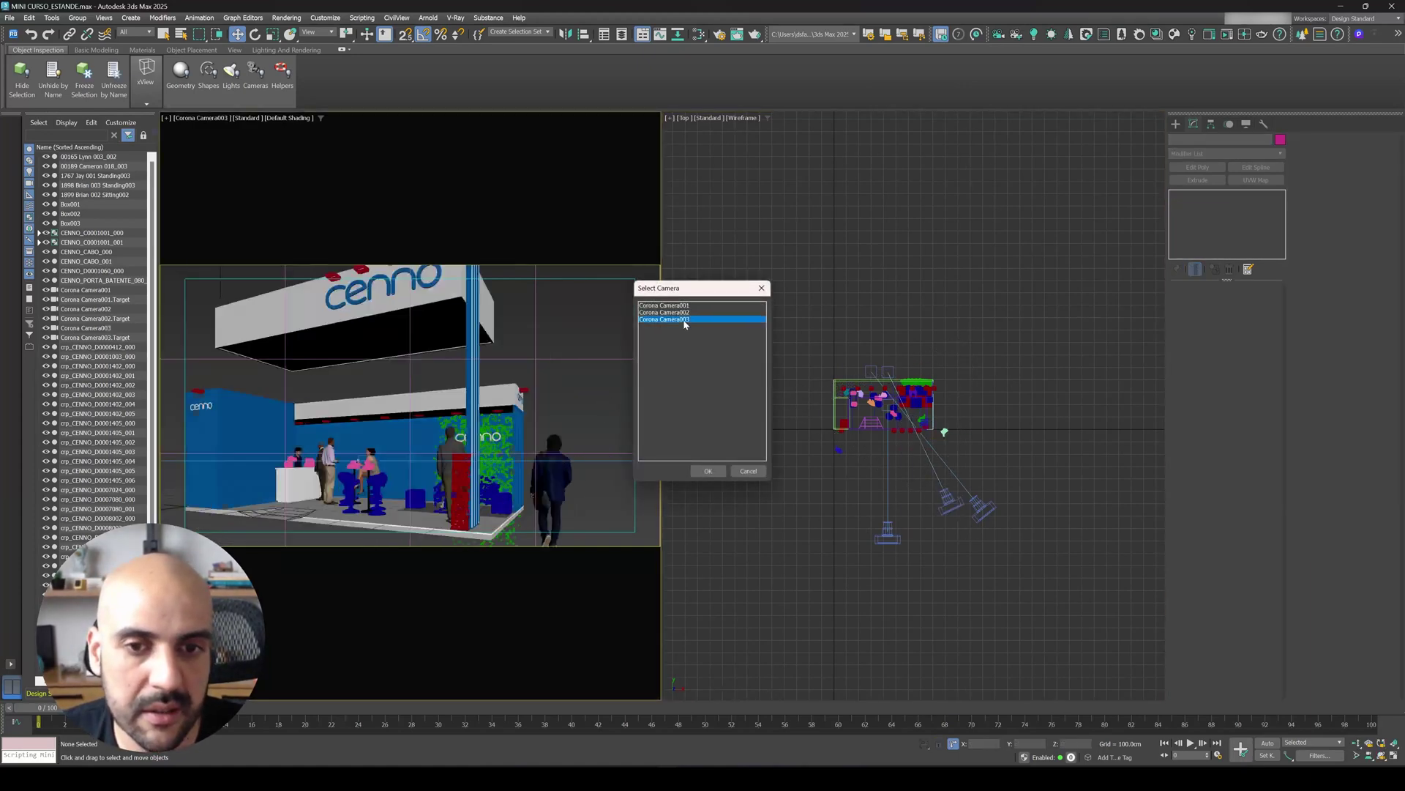
Reset Corona Camera003's vertical shift to 0 and raise the camera high above the people in the Front view
{"action": "right_click", "coordinate": [958, 514]}
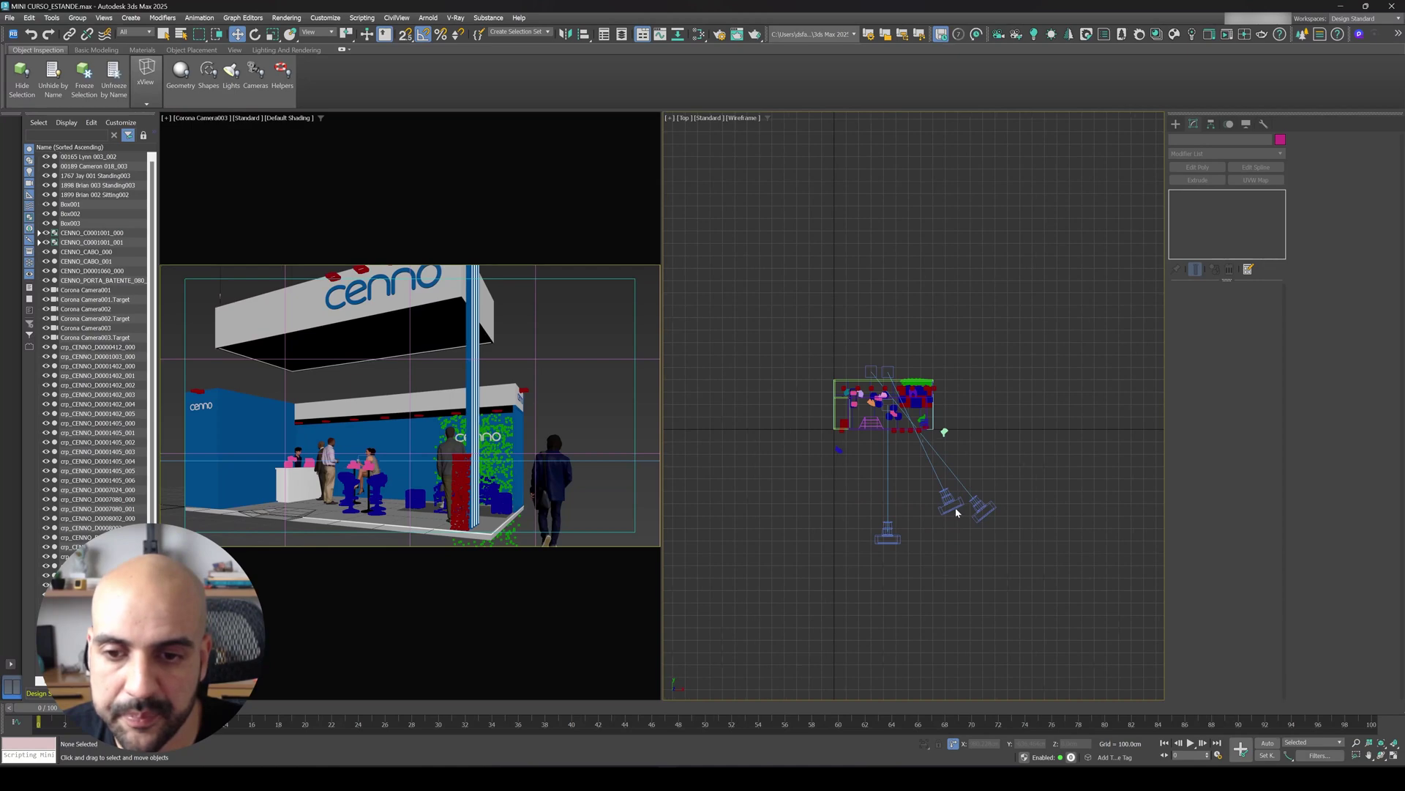
{"action": "left_click", "coordinate": [949, 504]}
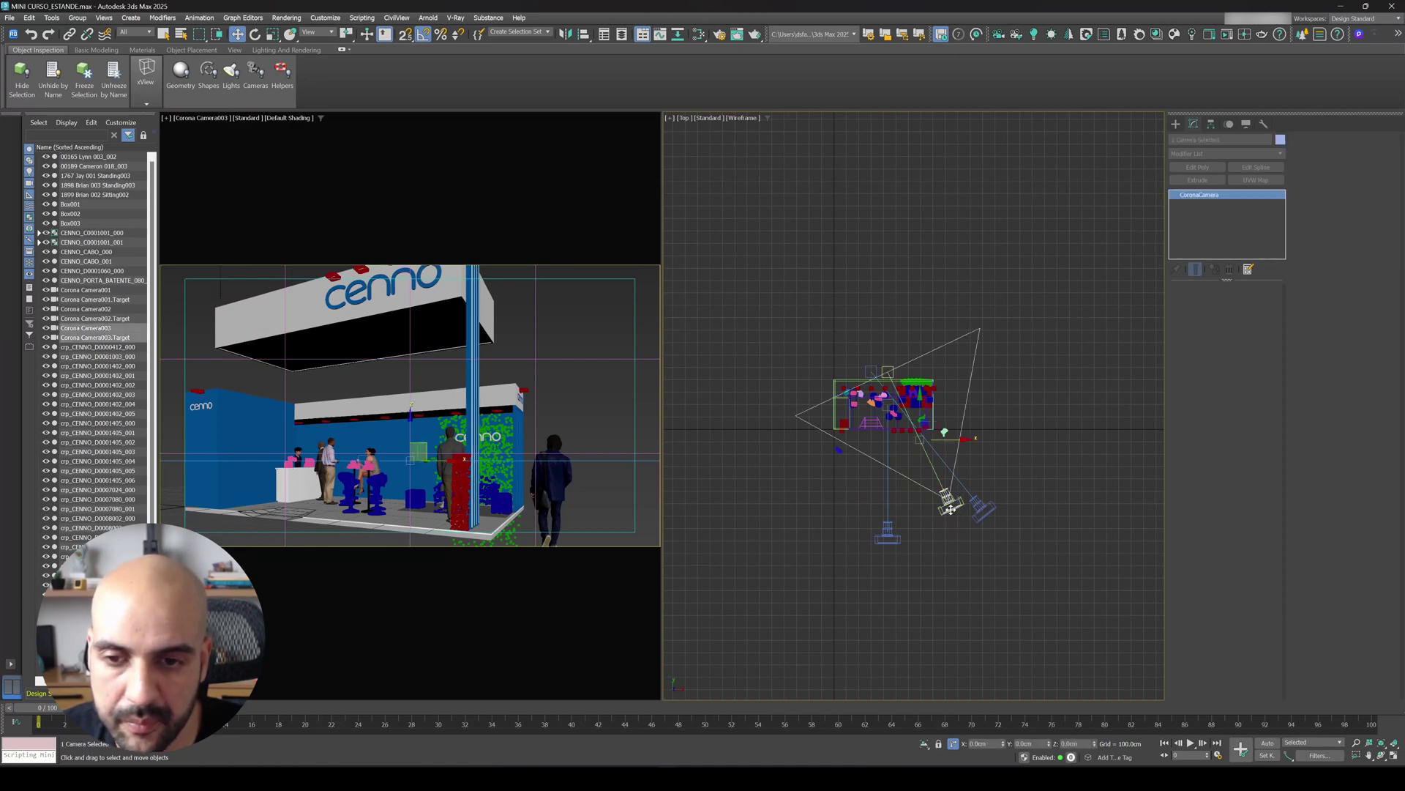
{"action": "key", "text": "f"}
{"action": "key", "text": "z"}
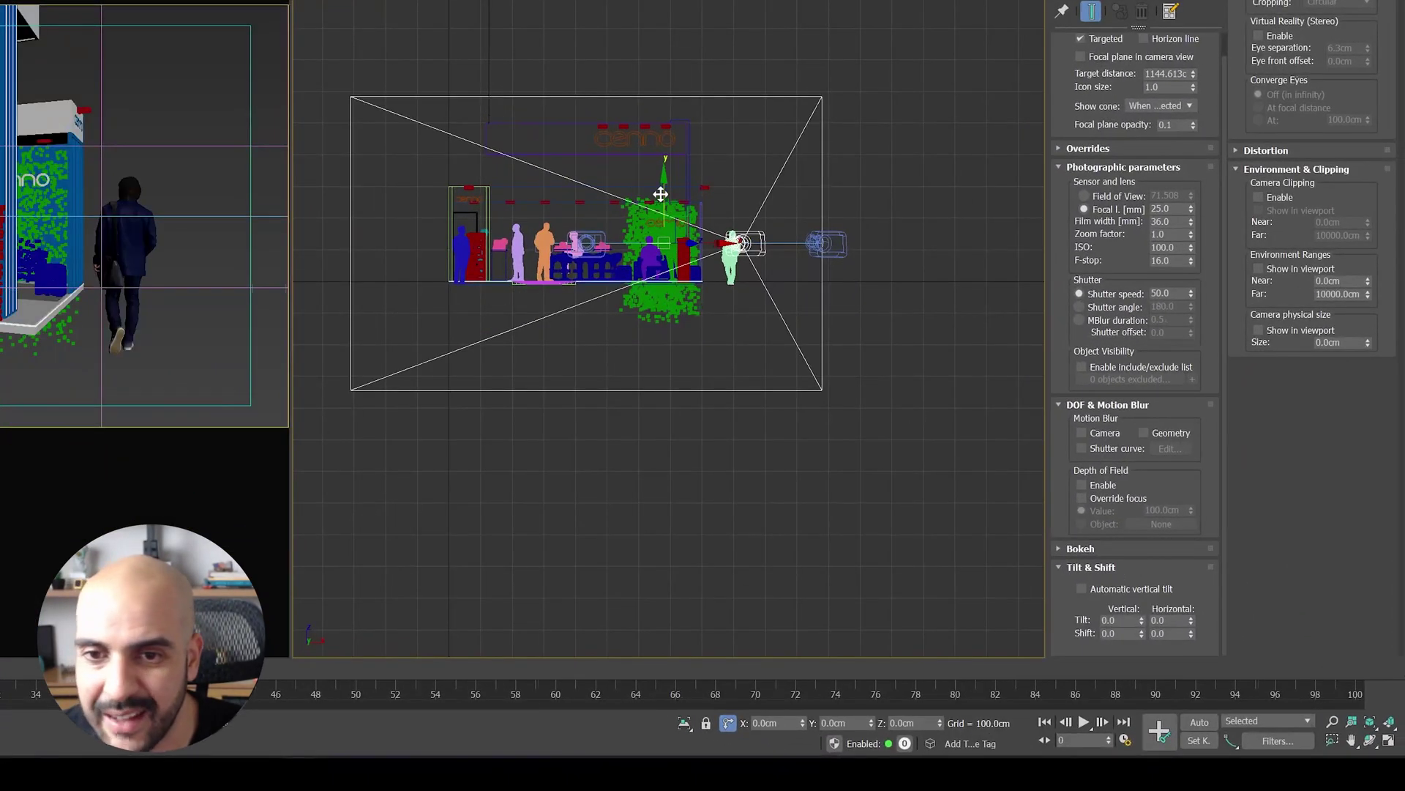
{"action": "left_click_drag", "start_coordinate": [661, 189], "coordinate": [646, 49]}
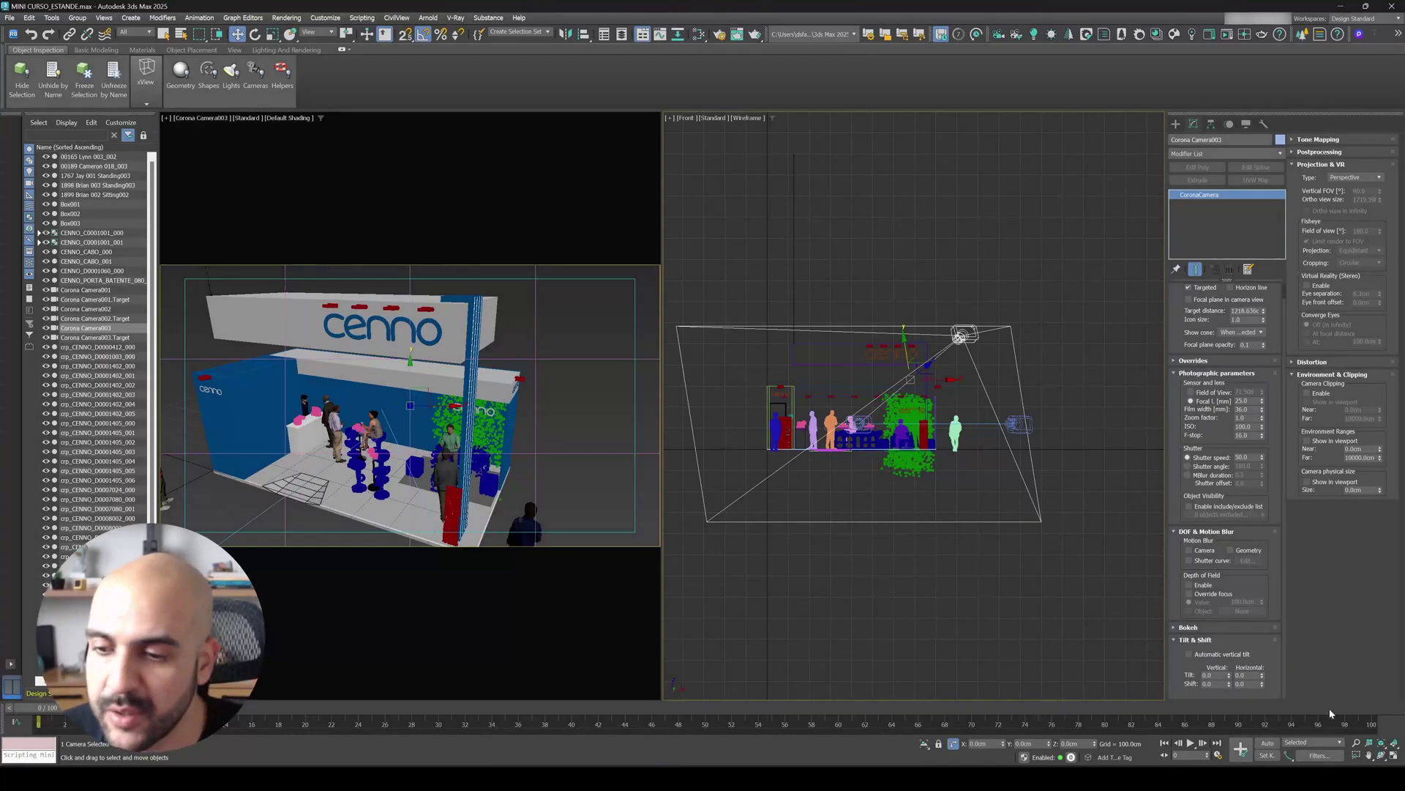
Dolly Corona Camera003 back to a target distance of about 1620 cm and pan it to frame the whole stand
{"action": "left_click", "coordinate": [1354, 742]}
{"action": "left_click", "coordinate": [558, 357]}
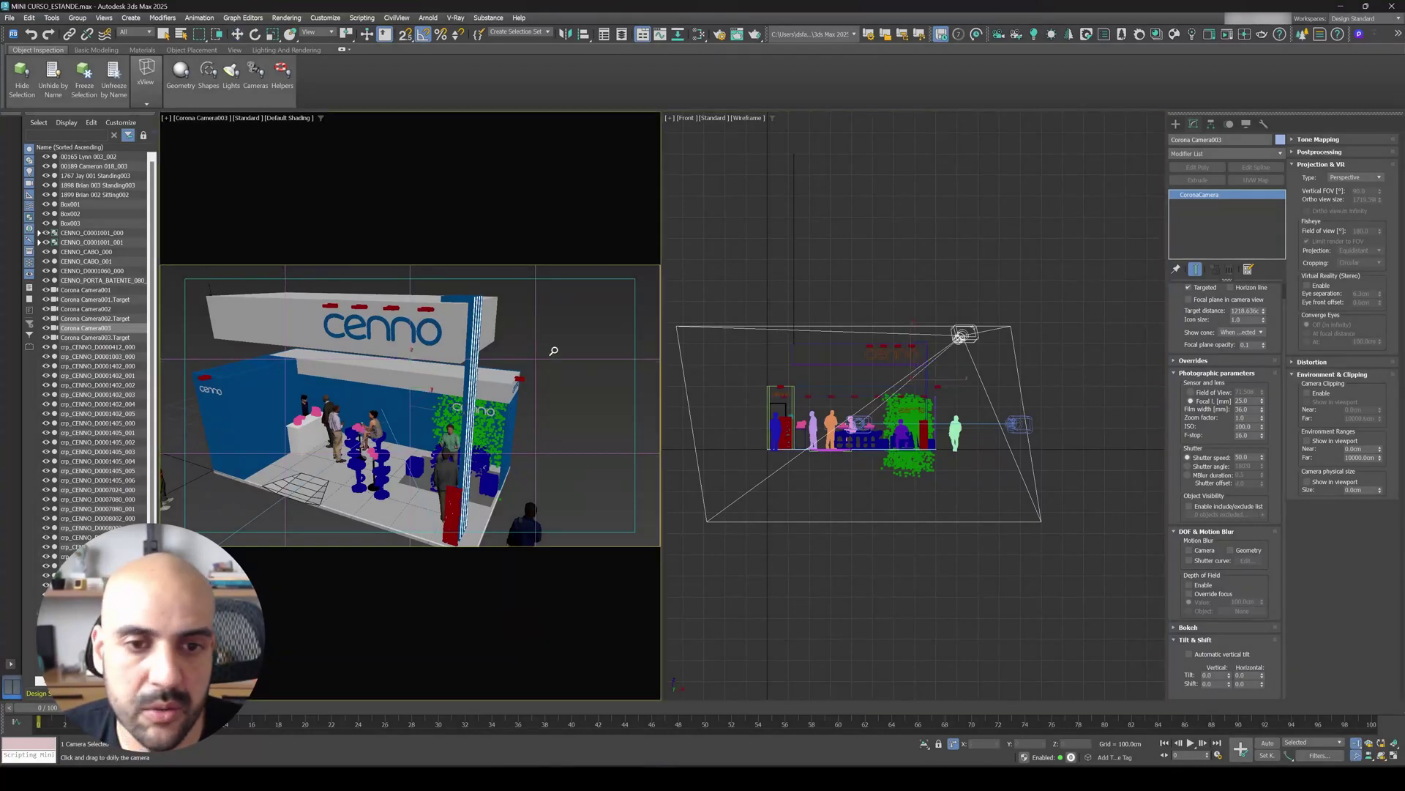
{"action": "left_click_drag", "start_coordinate": [536, 341], "coordinate": [467, 350]}
{"action": "mouse_move", "coordinate": [467, 350]}
{"action": "middle_mouse_down"}
{"action": "mouse_move", "coordinate": [502, 355]}
{"action": "mouse_move", "coordinate": [472, 350]}
{"action": "mouse_move", "coordinate": [477, 368]}
{"action": "middle_mouse_up"}
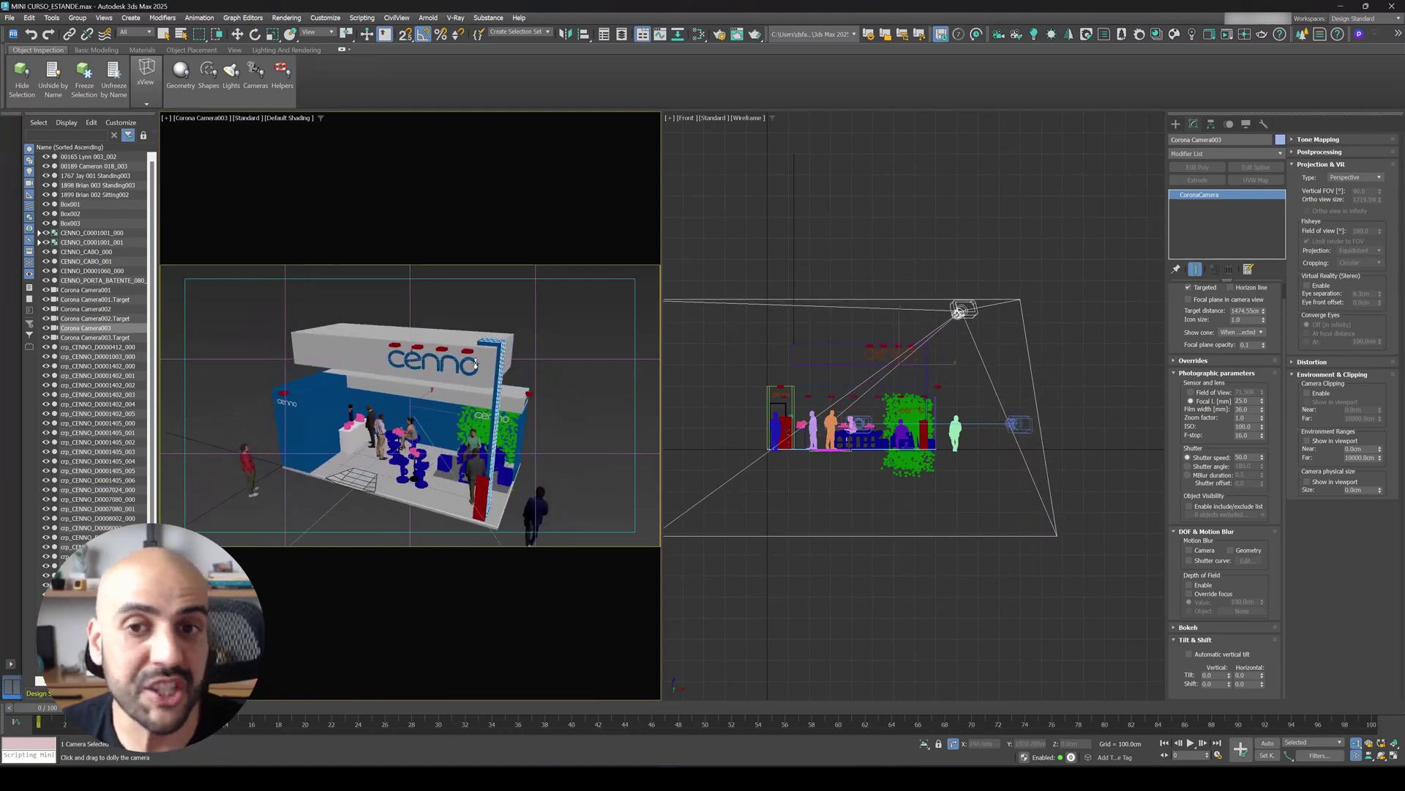
{"action": "middle_click_drag", "start_coordinate": [781, 163], "coordinate": [863, 261]}
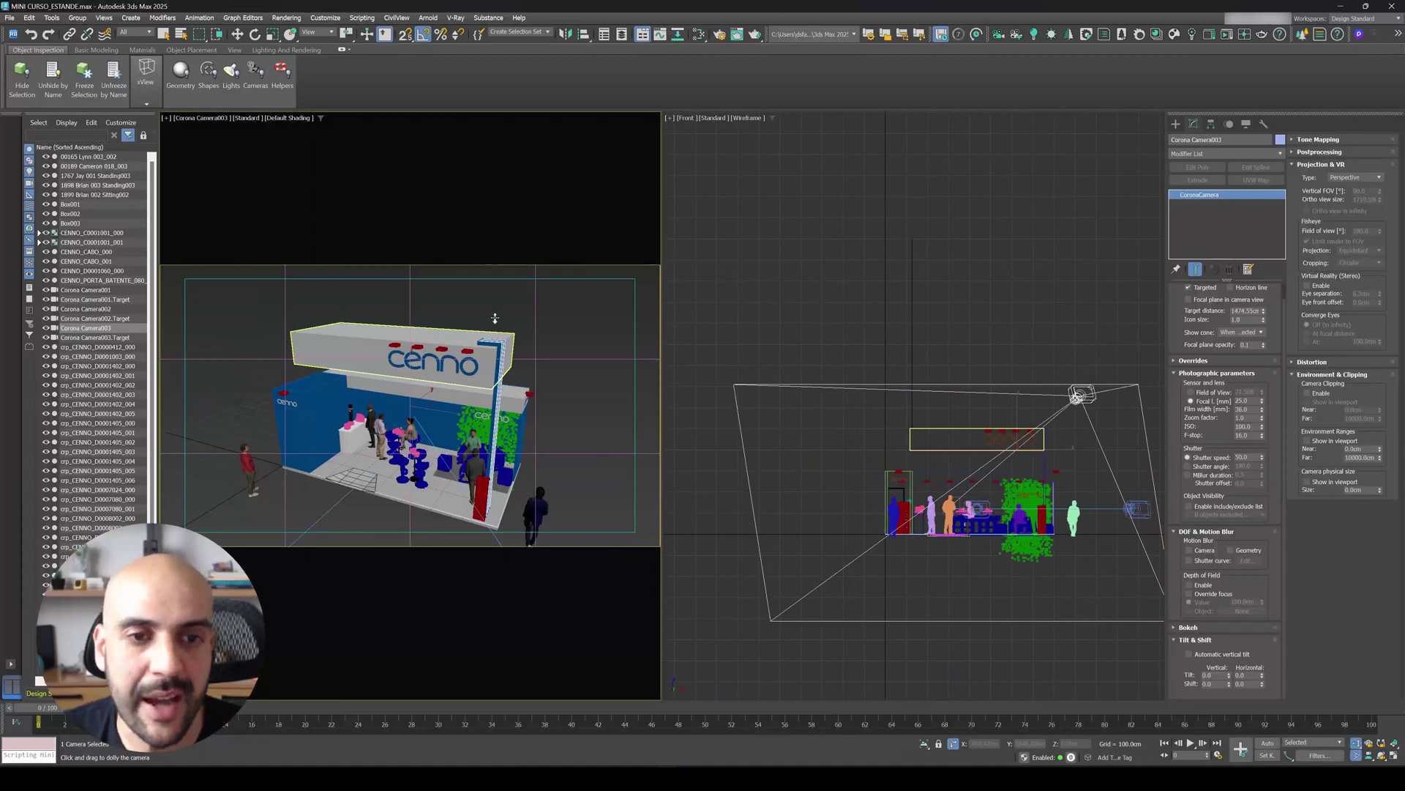
{"action": "middle_click_drag", "start_coordinate": [492, 313], "coordinate": [488, 308]}
{"action": "left_click_drag", "start_coordinate": [488, 308], "coordinate": [487, 333]}
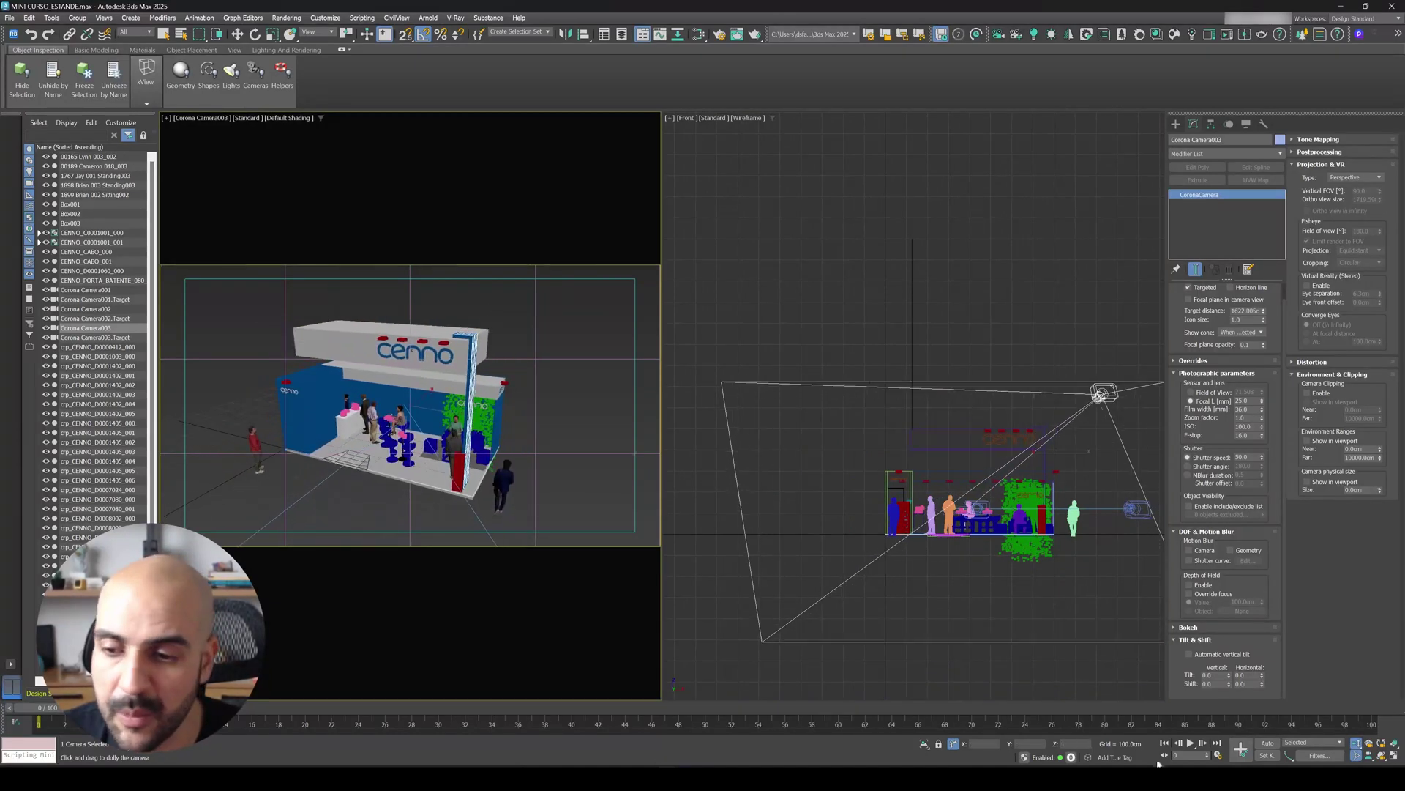
Orbit Corona Camera003 higher and slightly toward the stand's front, and dolly it in to a target distance of about 1294 cm
{"action": "left_click", "coordinate": [1382, 755]}
{"action": "left_click_drag", "start_coordinate": [376, 458], "coordinate": [407, 417]}
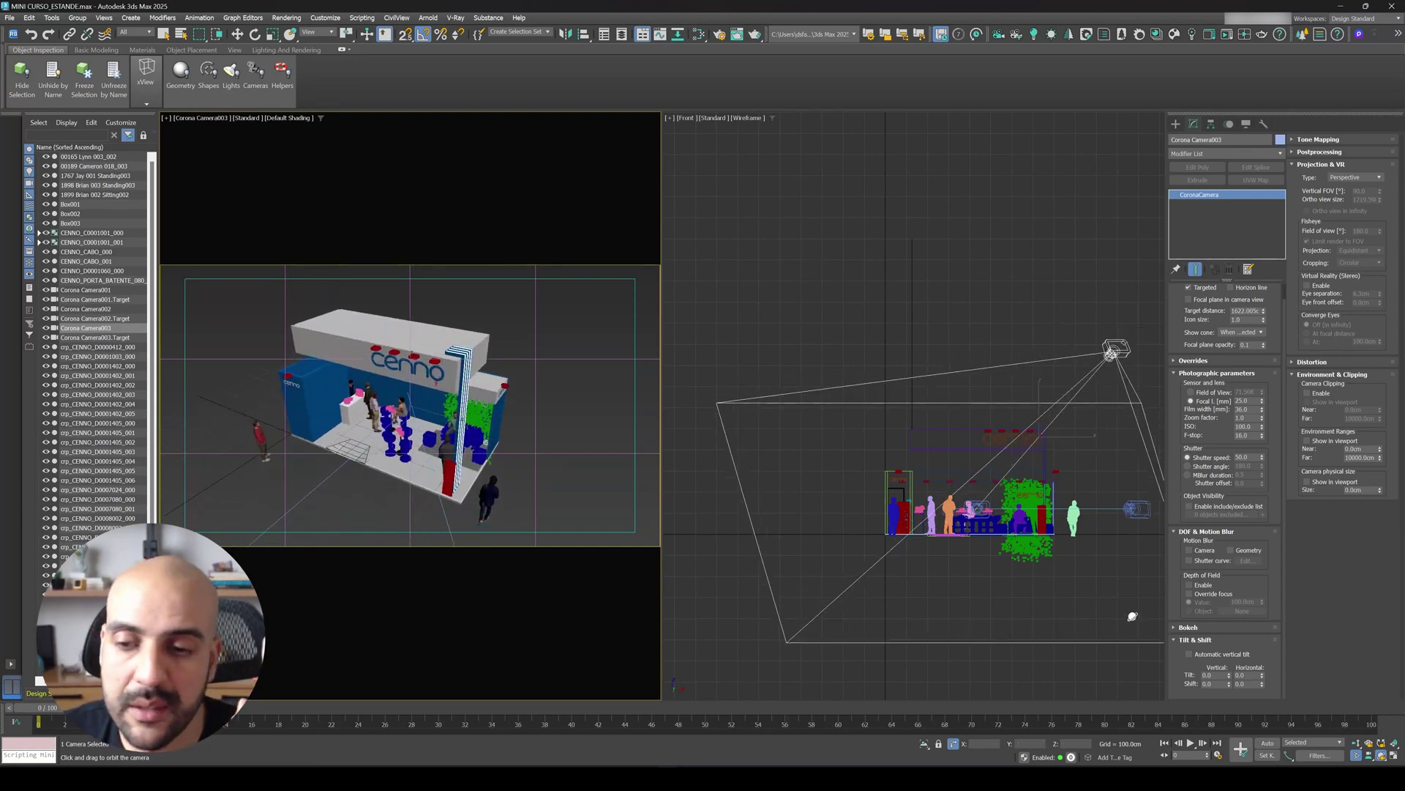
{"action": "left_click", "coordinate": [1355, 742]}
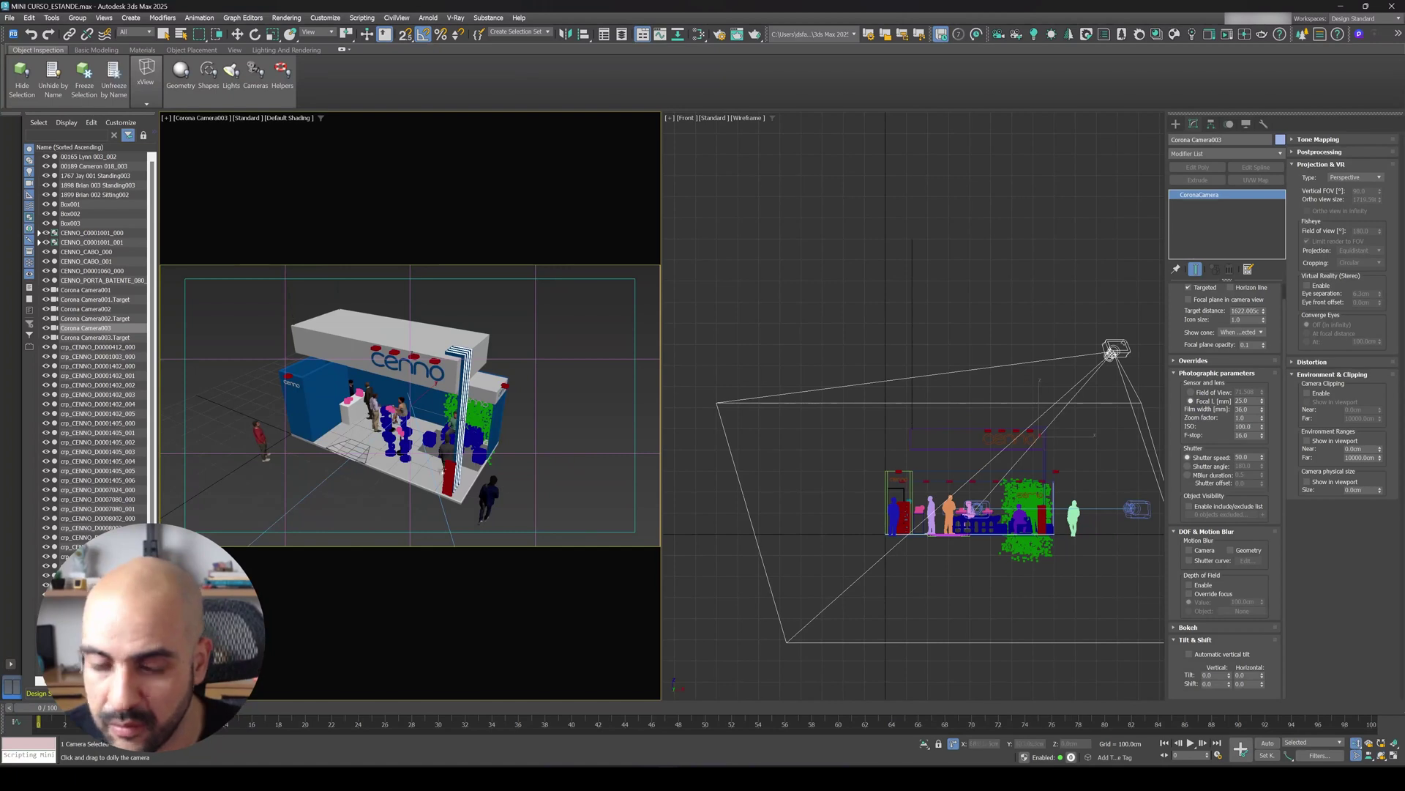
{"action": "left_click_drag", "start_coordinate": [419, 440], "coordinate": [419, 419]}
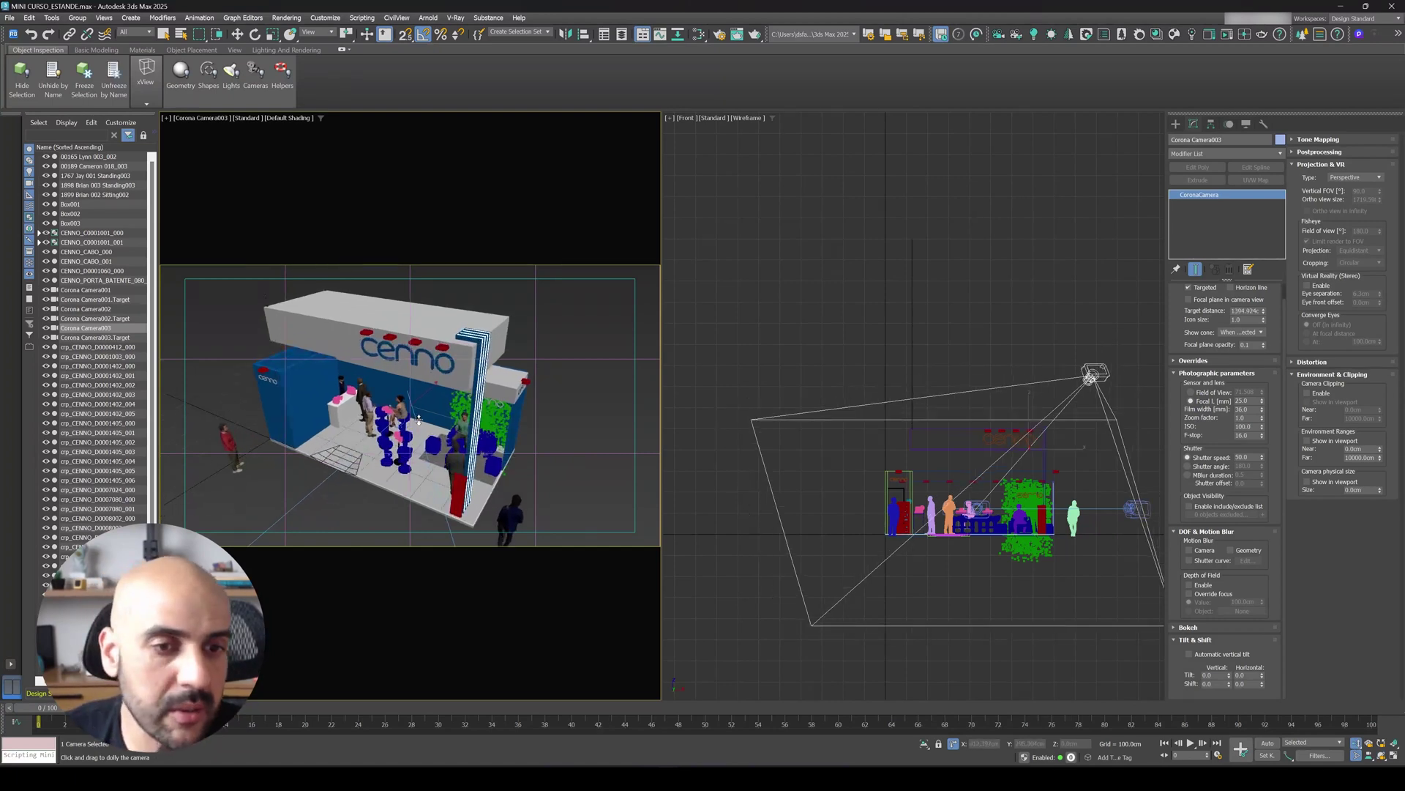
{"action": "left_click", "coordinate": [1381, 755]}
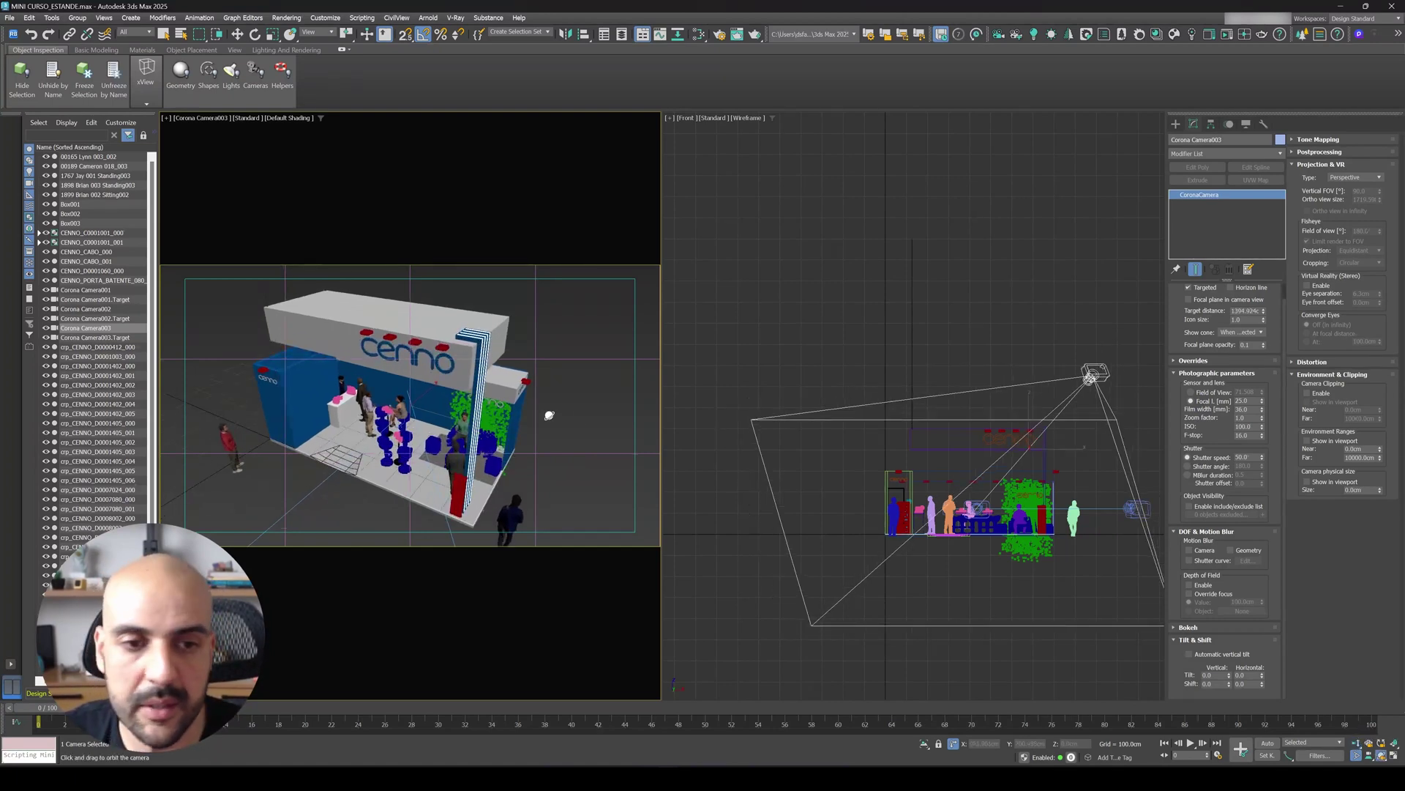
{"action": "left_click_drag", "start_coordinate": [549, 415], "coordinate": [507, 408]}
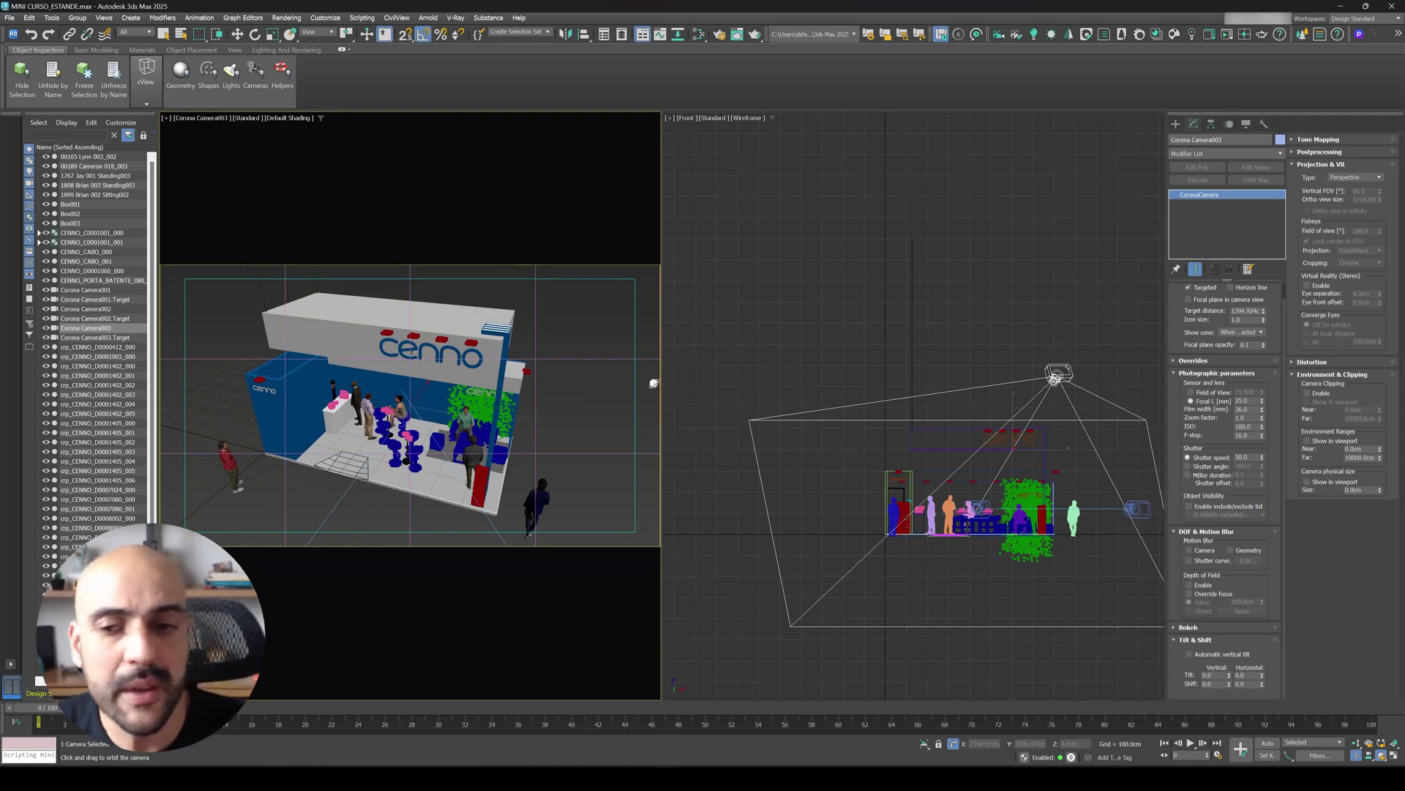
Show the stand with all three cameras in the Top view and deselect Corona Camera003
{"action": "left_click", "coordinate": [948, 348]}
{"action": "key", "text": "t"}
{"action": "key", "text": "z"}
{"action": "key", "text": "w"}
{"action": "scroll", "coordinate": [948, 347], "scroll_direction": "down", "scroll_amount": 3}
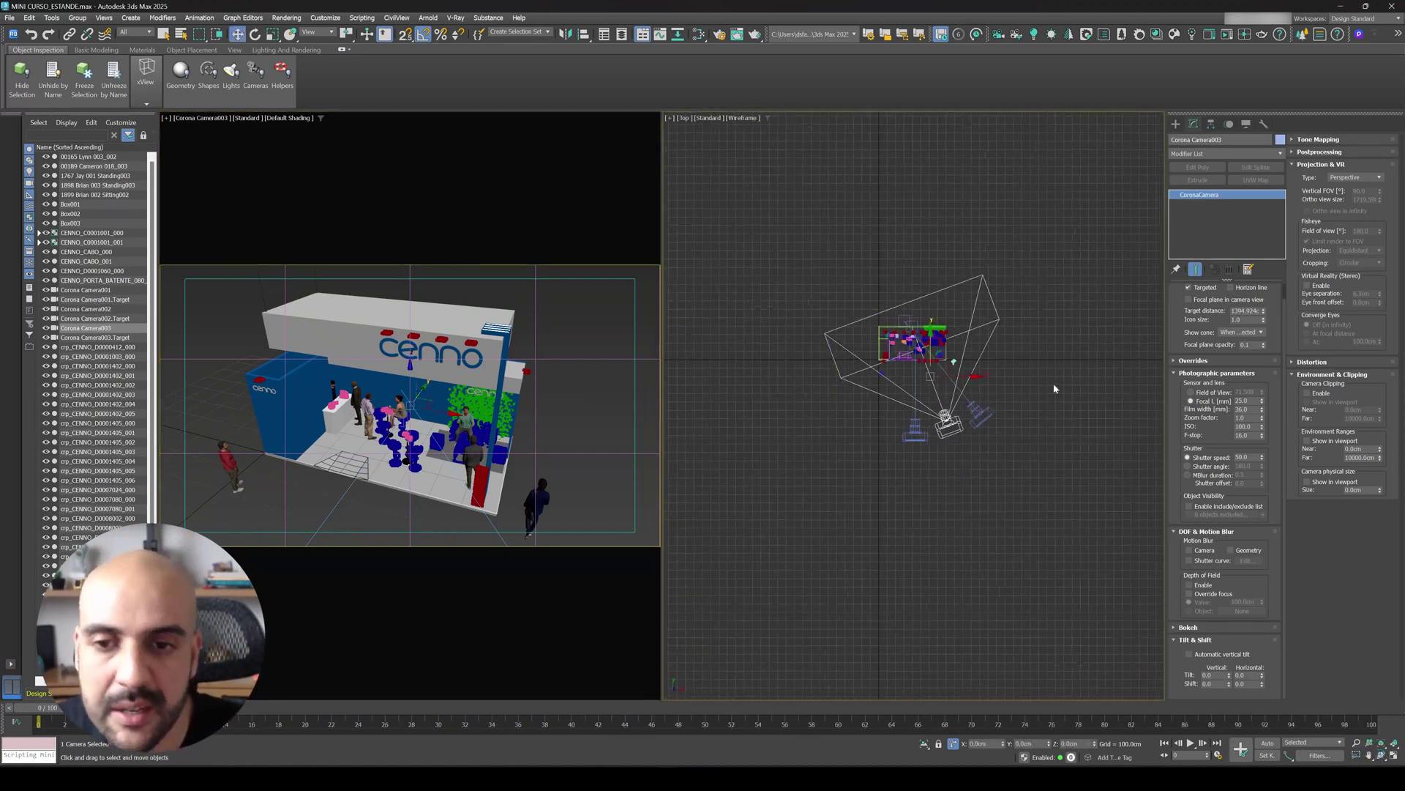
{"action": "left_click", "coordinate": [1020, 408]}
{"action": "scroll", "coordinate": [952, 403], "scroll_direction": "up", "scroll_amount": 3}
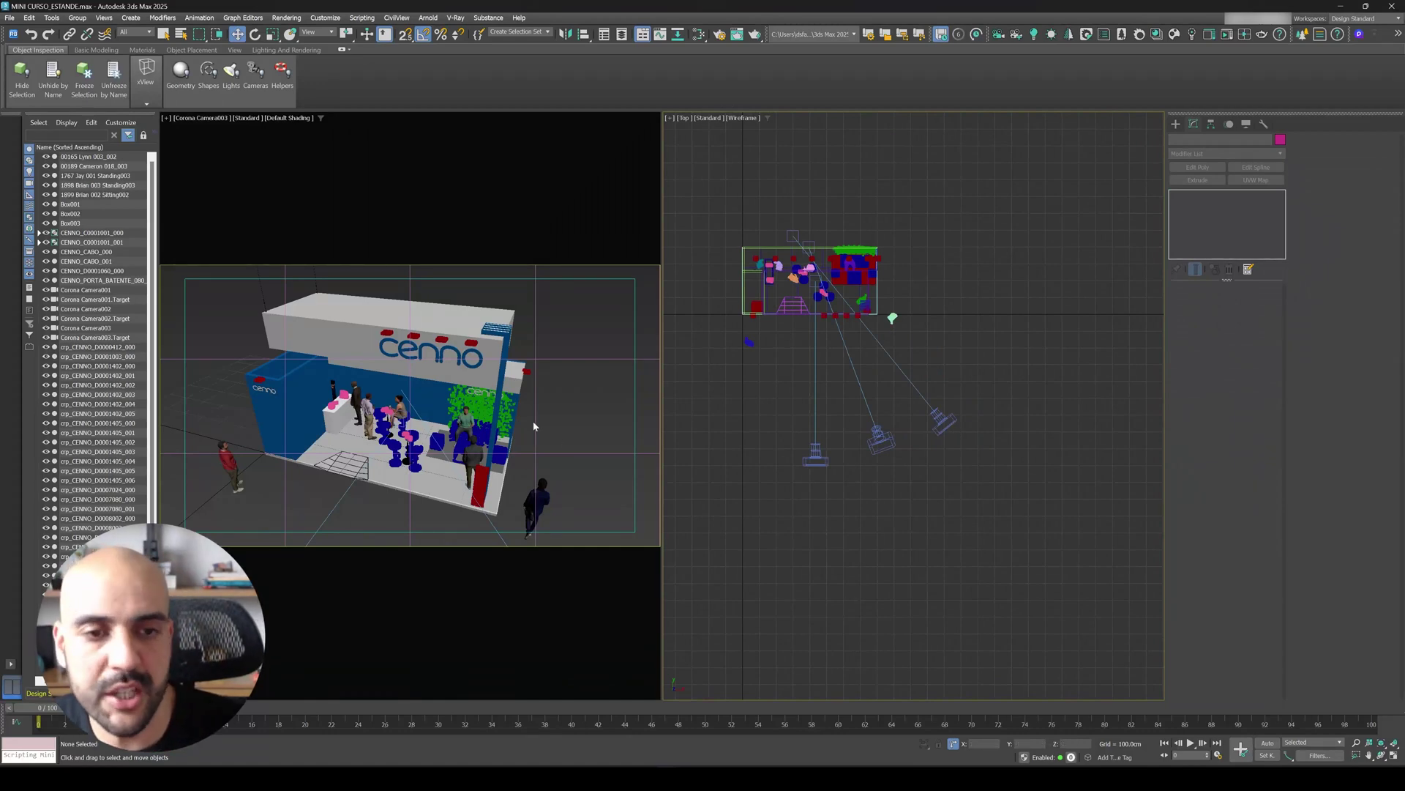
Review the three framings in the camera viewport in order: Corona Camera001, Corona Camera002 and Corona Camera003
{"action": "left_click", "coordinate": [588, 401]}
{"action": "key", "text": "c"}
{"action": "key", "text": "Down"}
{"action": "key", "text": "Return"}
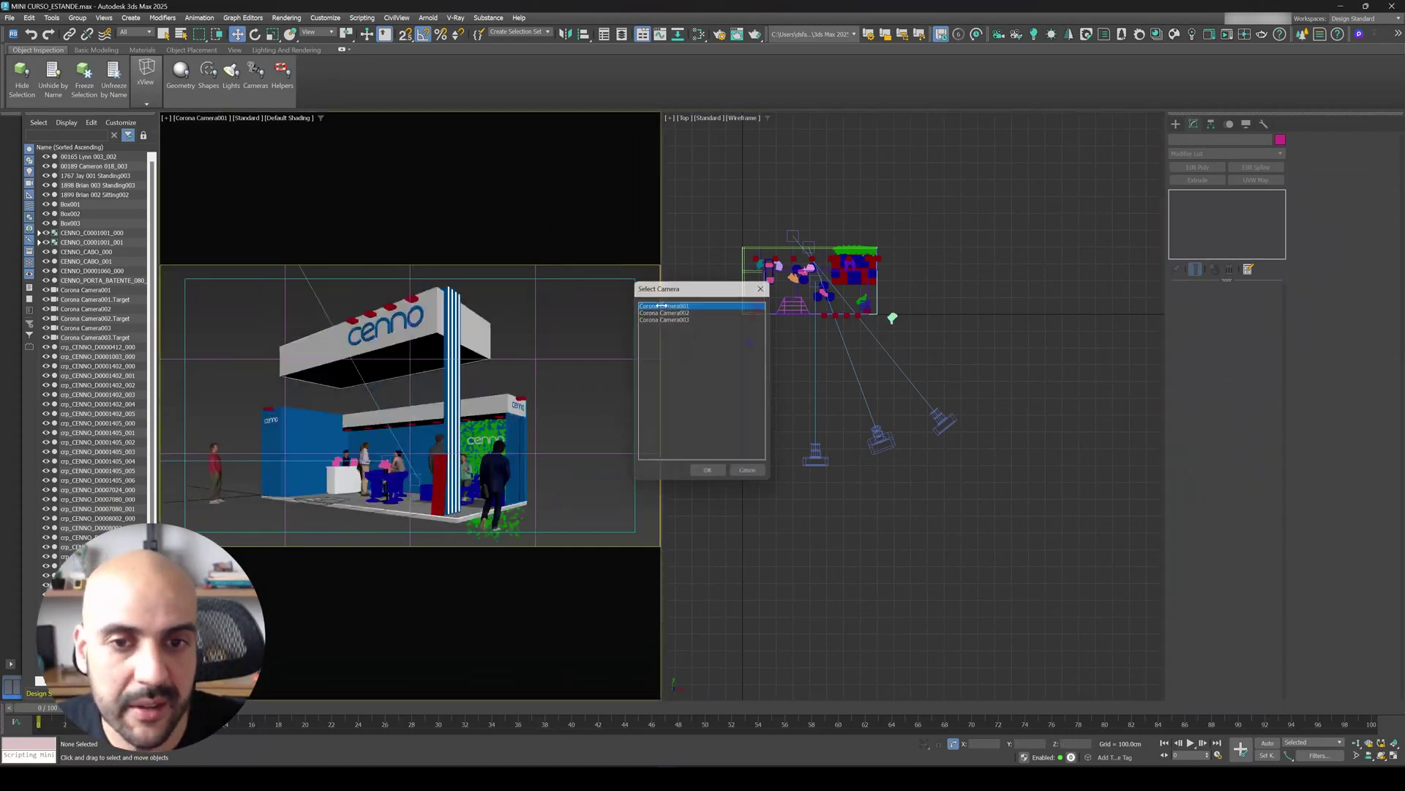
{"action": "key", "text": "c"}
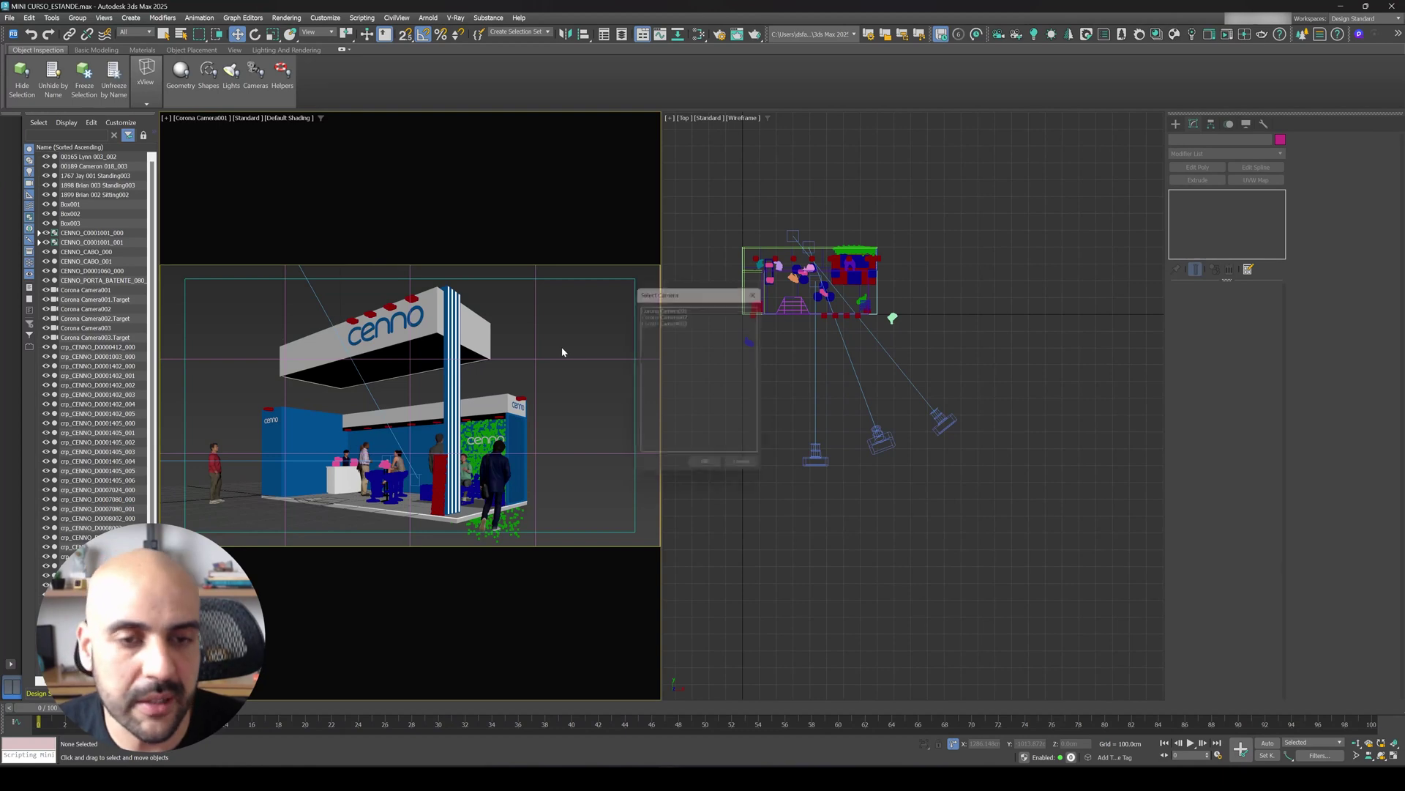
{"action": "double_click", "coordinate": [659, 318]}
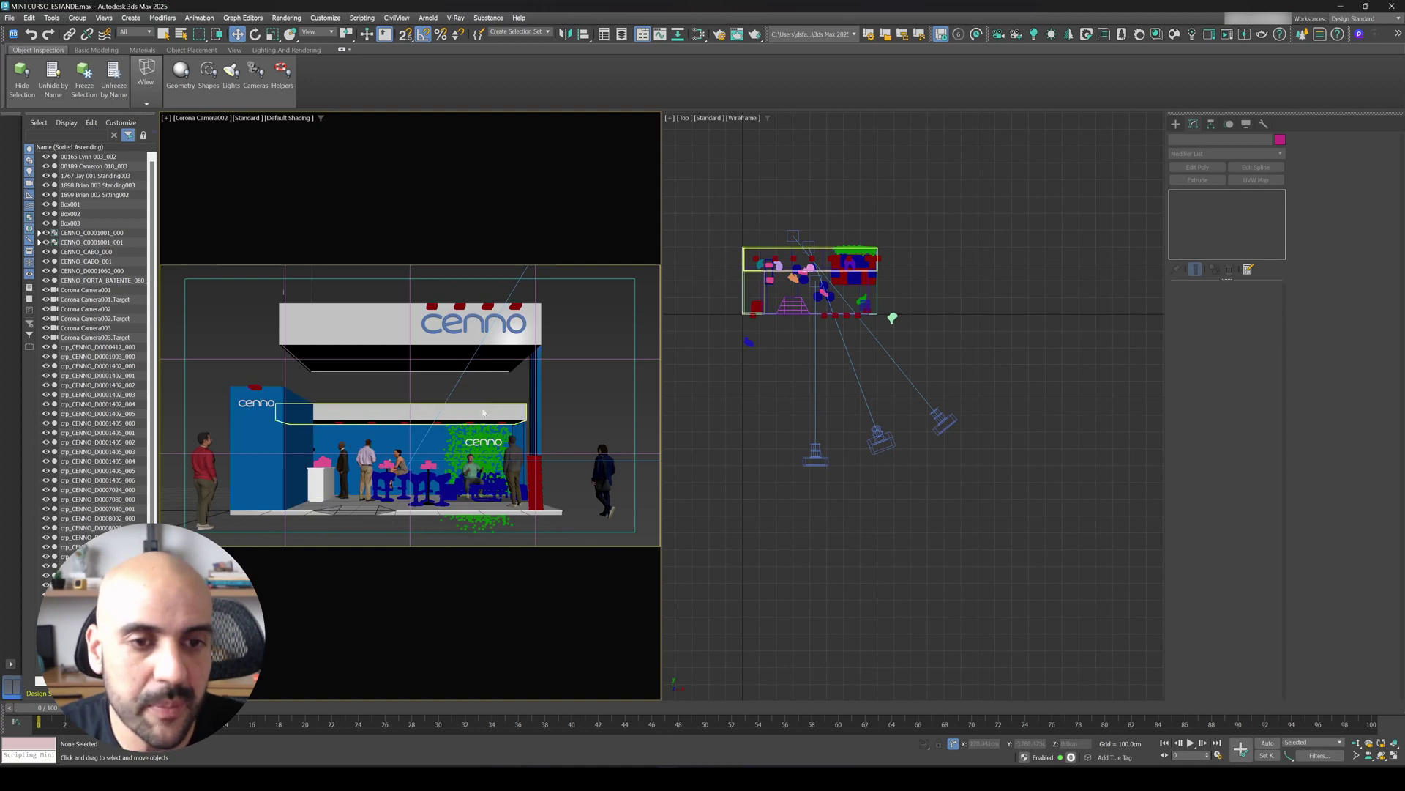
{"action": "key", "text": "c"}
{"action": "double_click", "coordinate": [656, 319]}
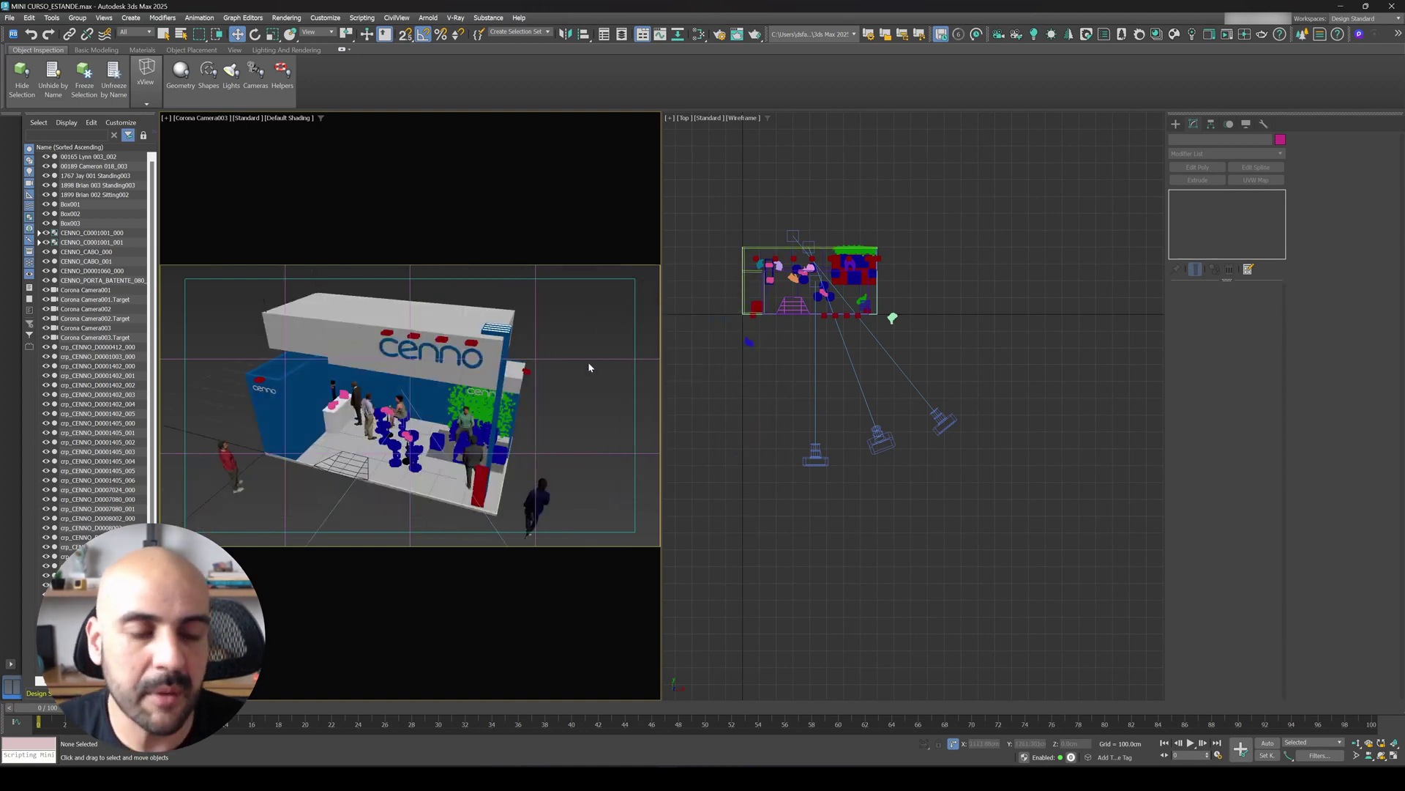